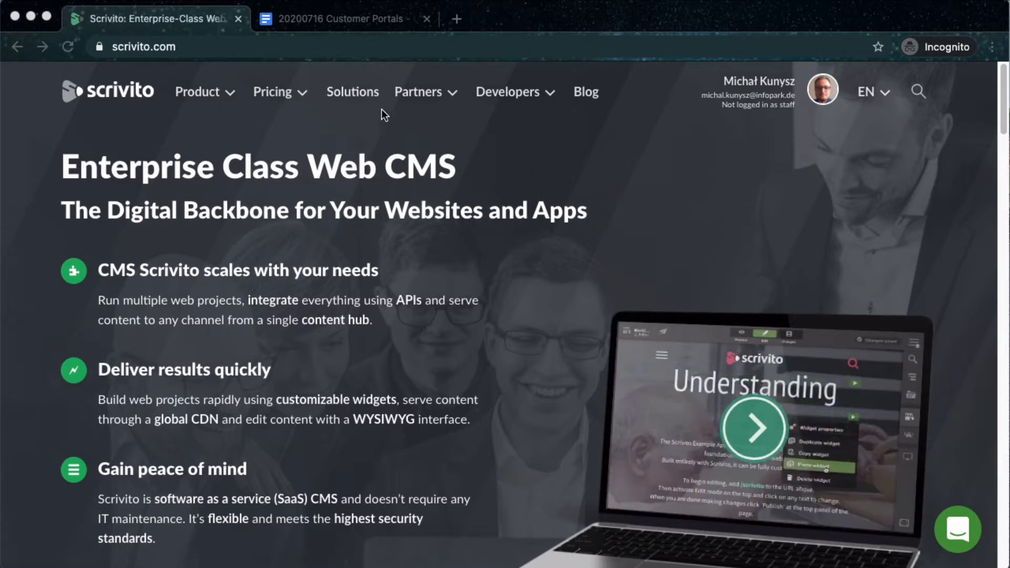
{"action": "left_click", "coordinate": [334, 48]}
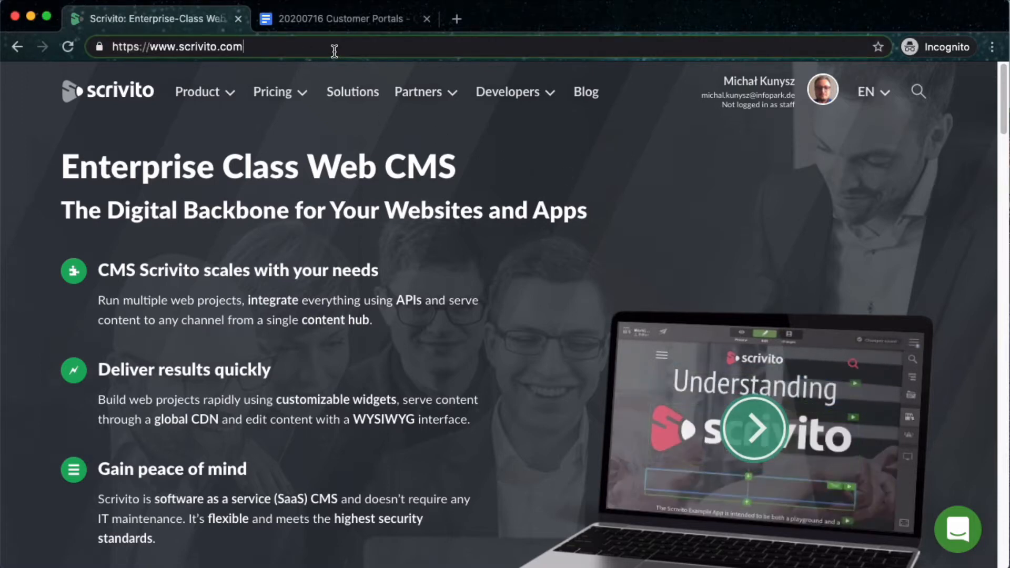
{"action": "type", "text": "/scrivito"}
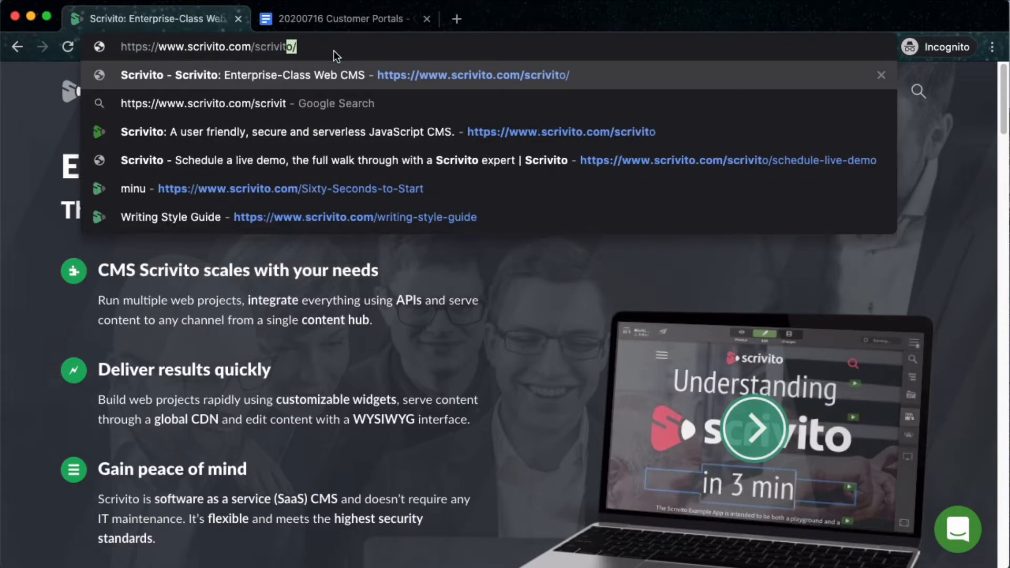
{"action": "key", "text": "Return"}
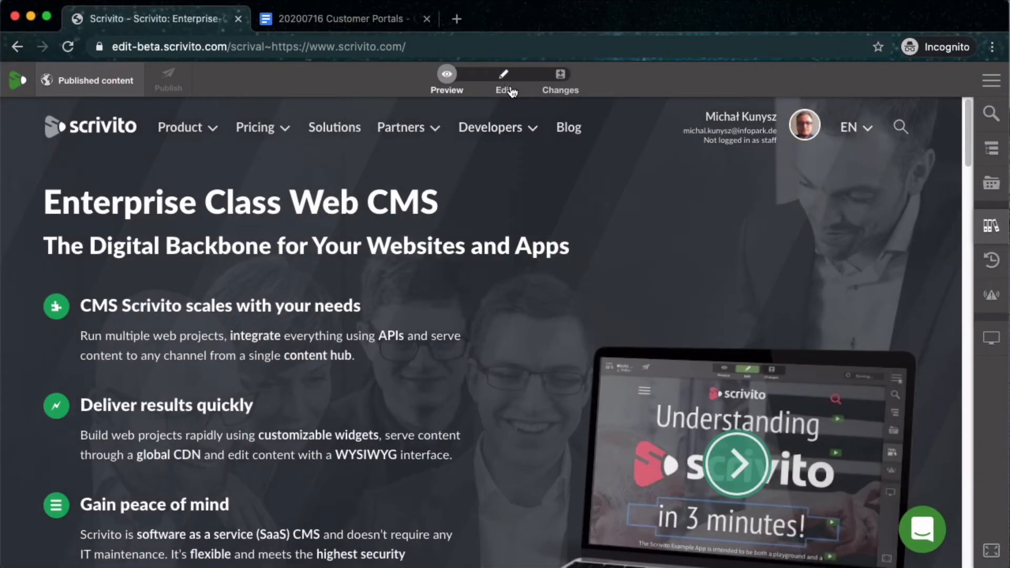
Step: Create a working copy titled with the editor's first name and "customer portal blog post", using the Marketing content workflow
{"action": "left_click", "coordinate": [506, 90]}
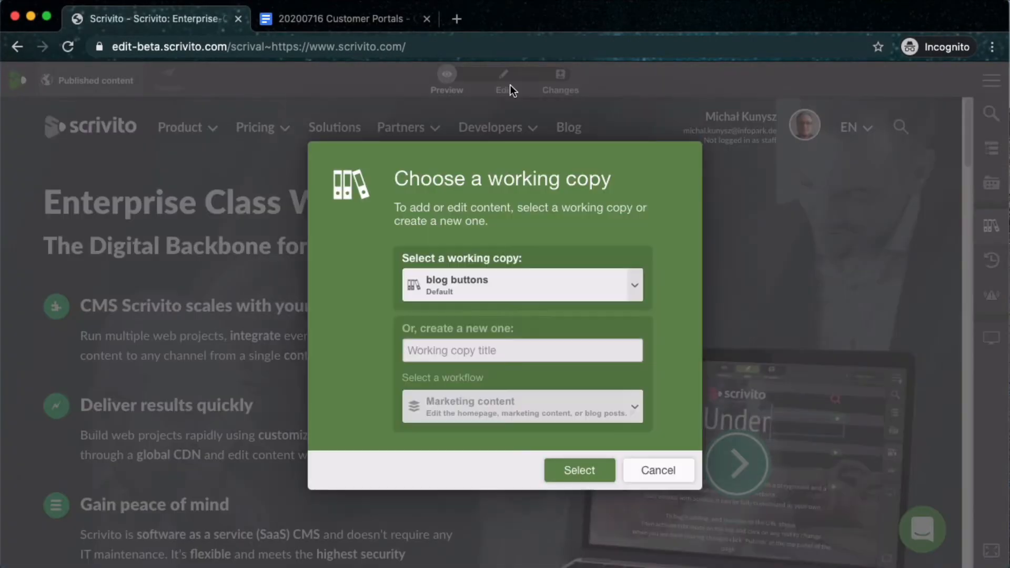
{"action": "left_click", "coordinate": [498, 351]}
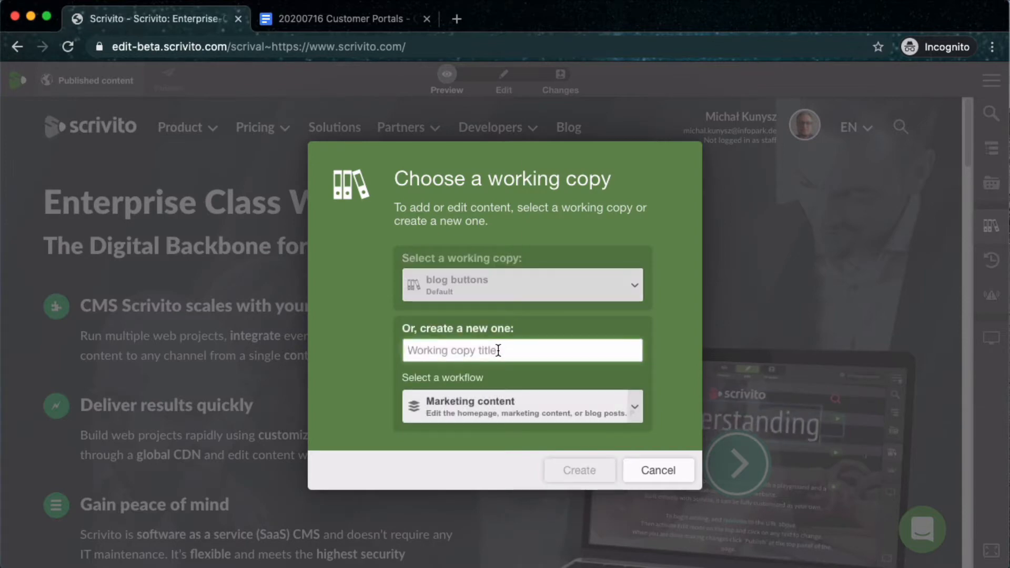
{"action": "type", "text": "Michal - customer portal blog post"}
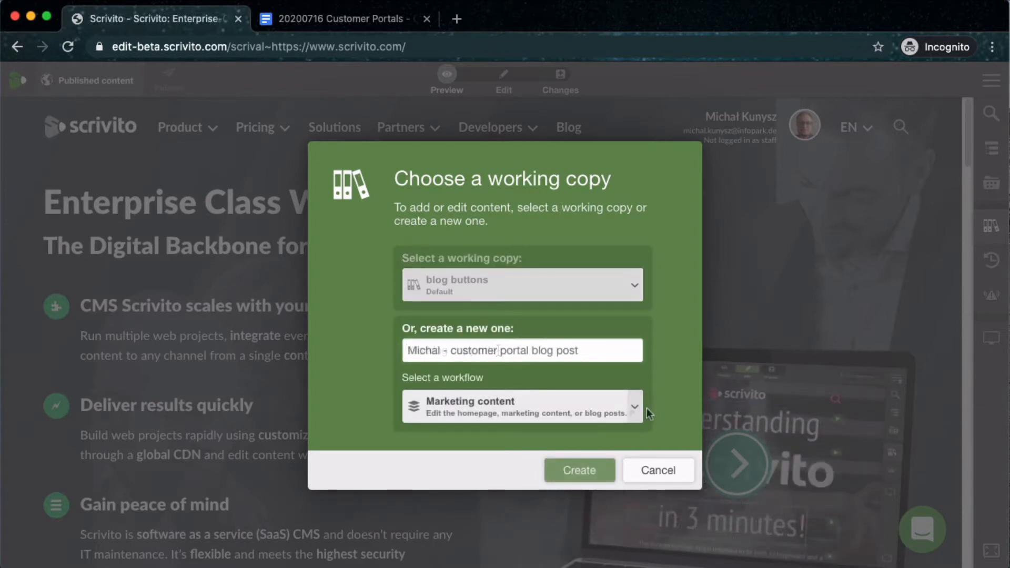
{"action": "left_click", "coordinate": [577, 470]}
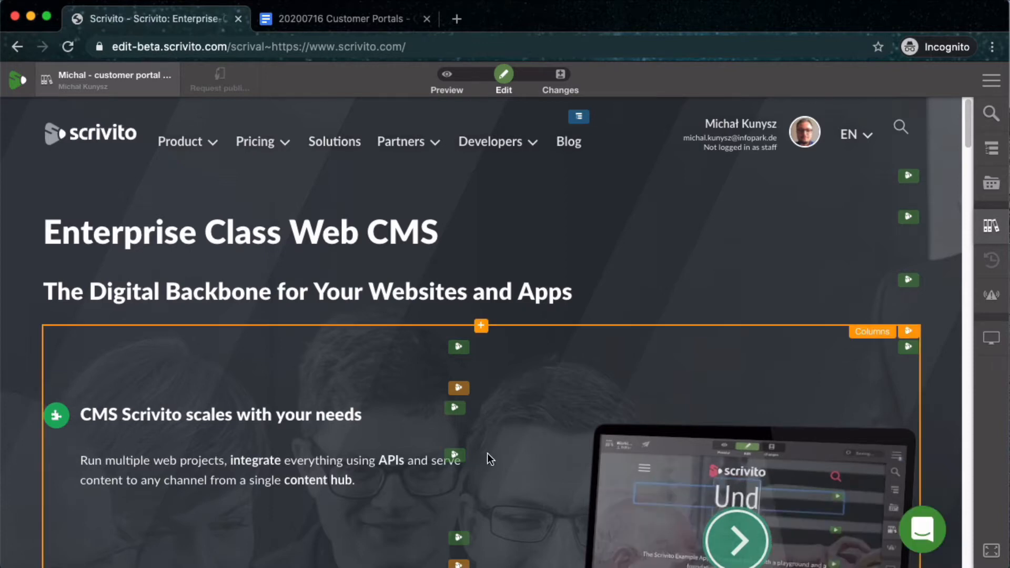
Step: Create a new blog post object in the content browser's Blog posts category
{"action": "left_click", "coordinate": [998, 191]}
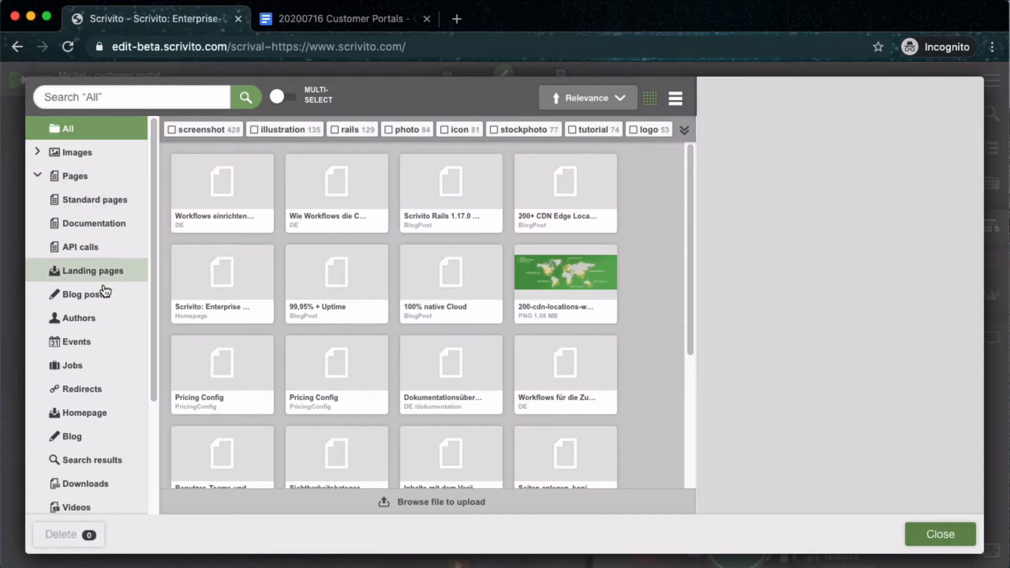
{"action": "left_click", "coordinate": [92, 302]}
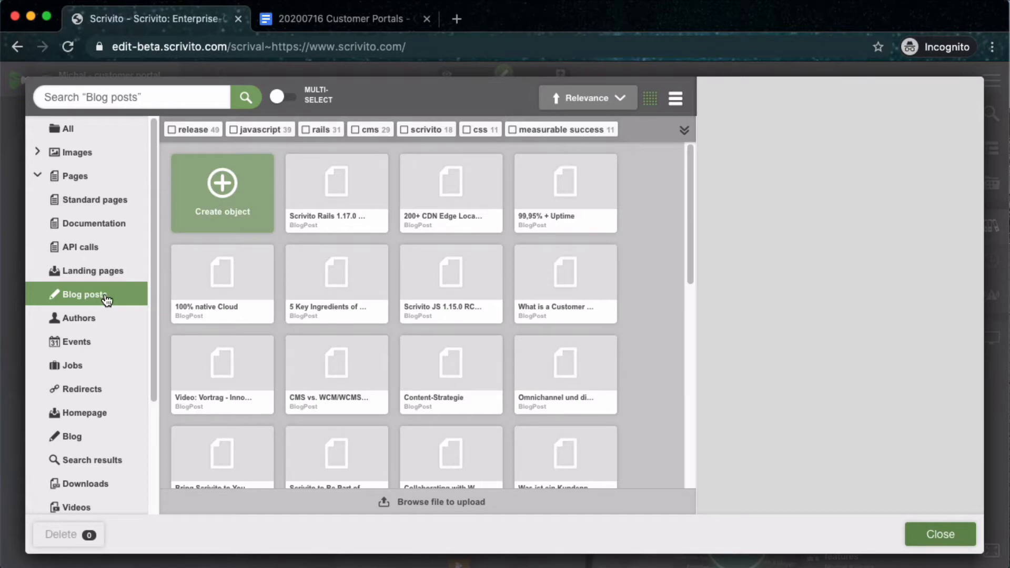
{"action": "left_click", "coordinate": [231, 195]}
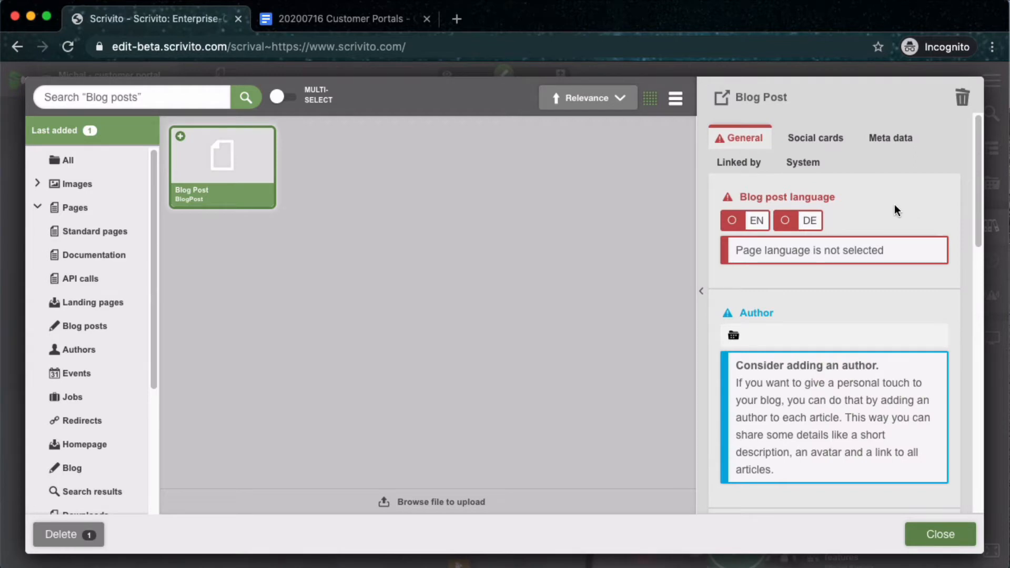
Step: Set the blog post language to EN and assign the editor's own author profile as its author
{"action": "left_click", "coordinate": [733, 221]}
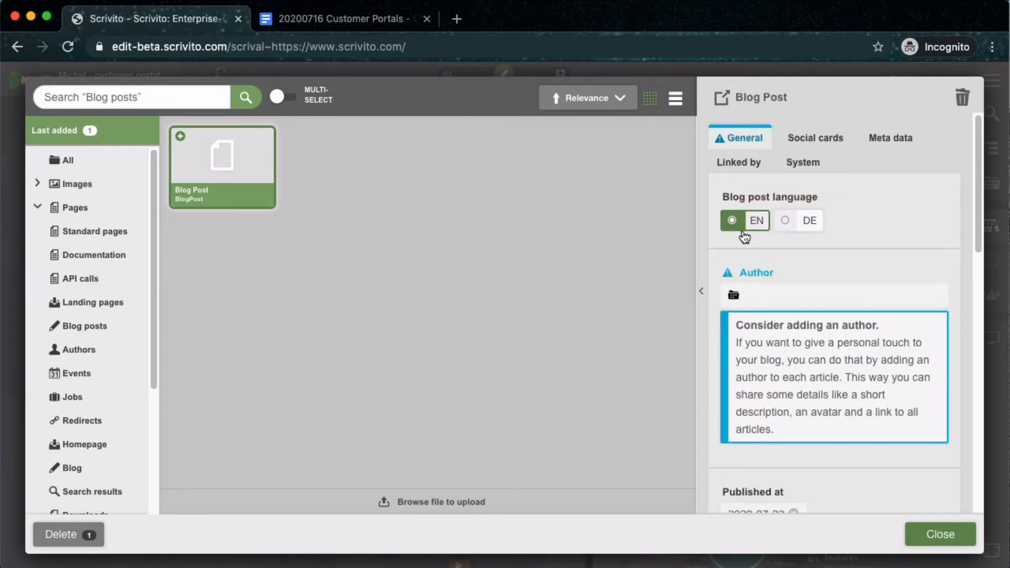
{"action": "left_click", "coordinate": [759, 302]}
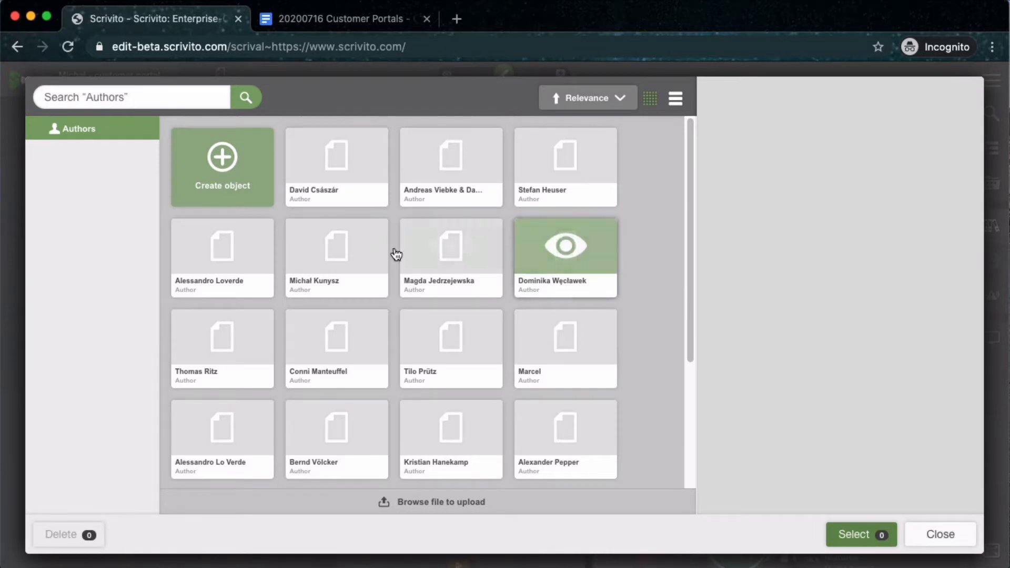
{"action": "left_click", "coordinate": [344, 274]}
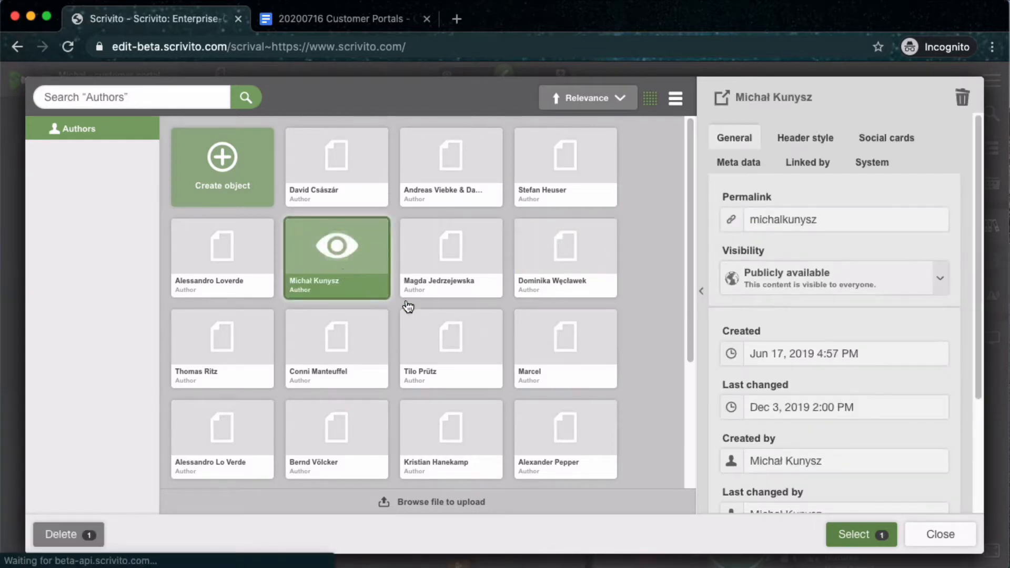
{"action": "left_click", "coordinate": [854, 535]}
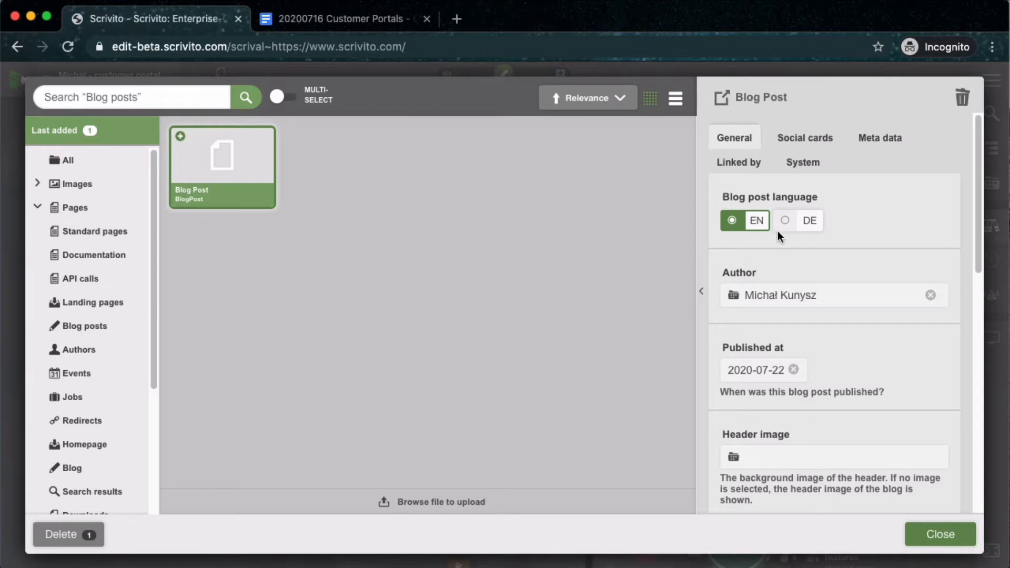
Step: Open the new blog post's page in its own tab and bring up its page properties
{"action": "left_click", "coordinate": [722, 100]}
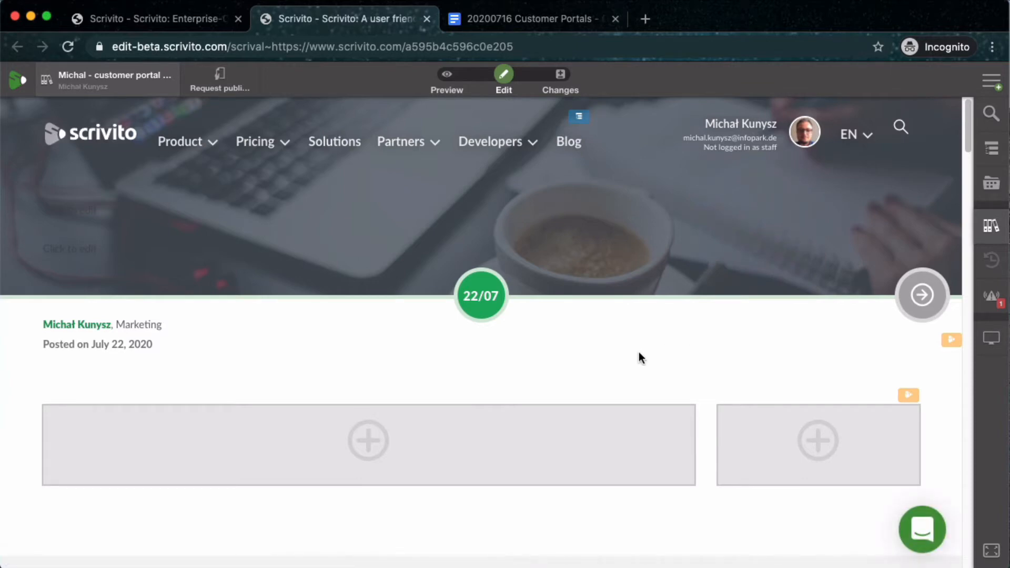
{"action": "left_click", "coordinate": [993, 85]}
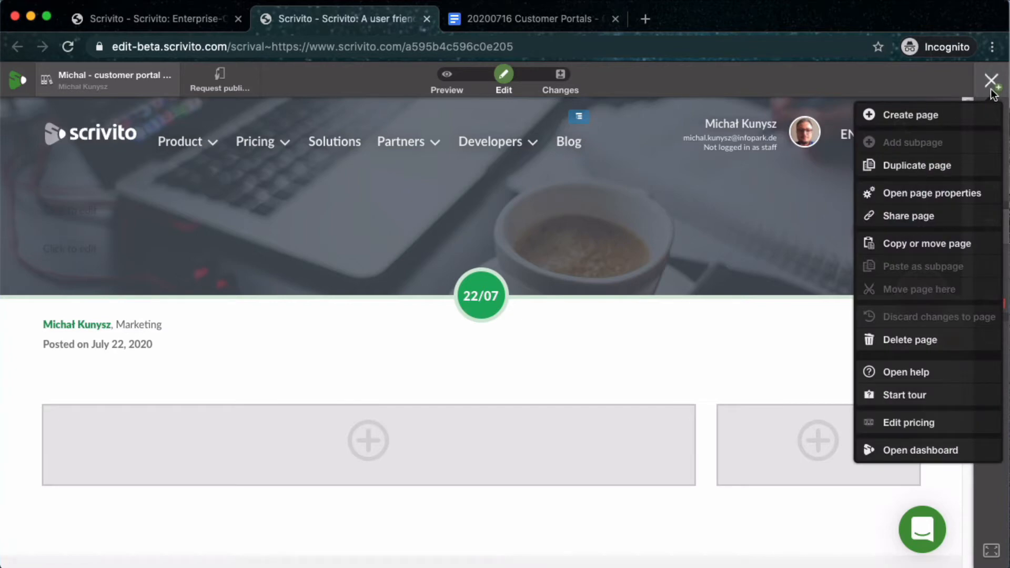
{"action": "left_click", "coordinate": [940, 200]}
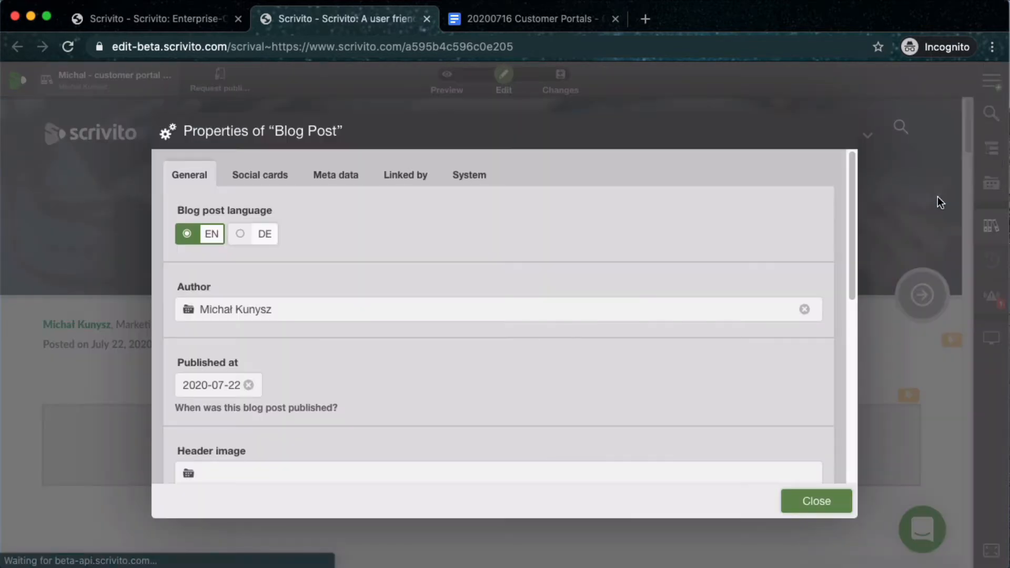
Step: Upload customer-portals.jpg with the alternative text "People discussing customer portal" and set it as the blog post's header image
{"action": "scroll", "coordinate": [452, 298], "scroll_direction": "down", "scroll_amount": 4}
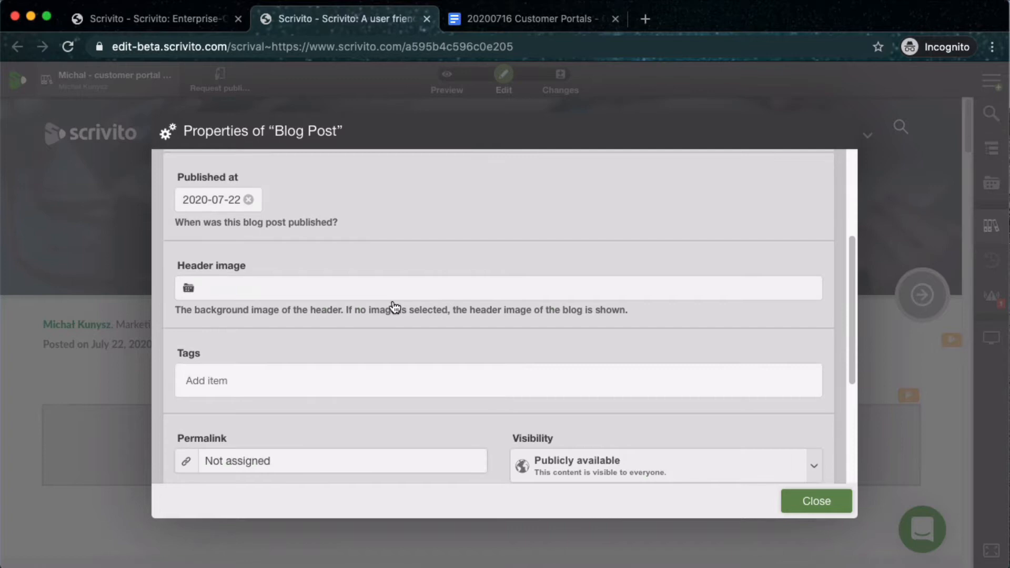
{"action": "left_click", "coordinate": [282, 288]}
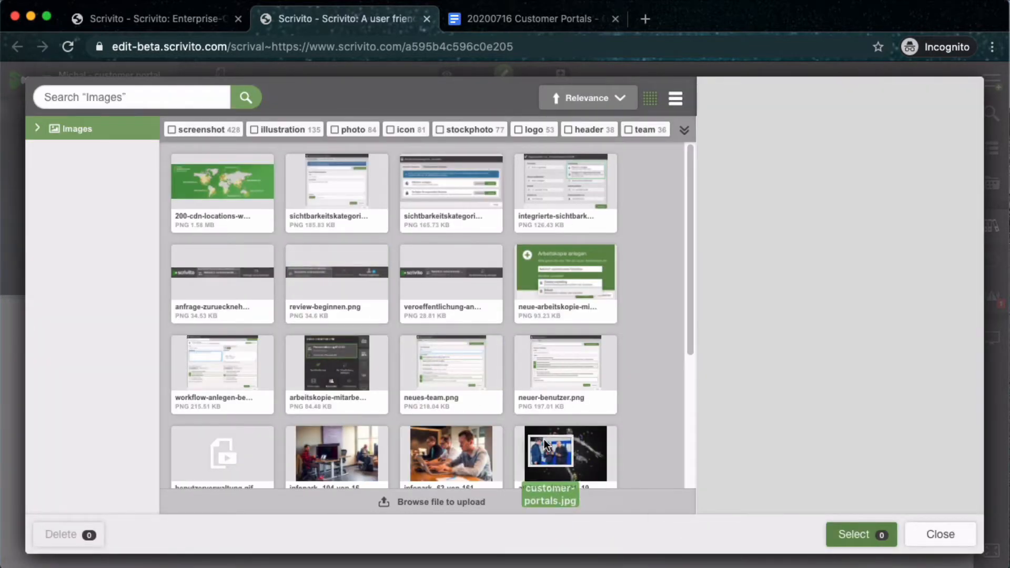
{"action": "left_click_drag", "start_coordinate": [565, 471], "coordinate": [327, 281]}
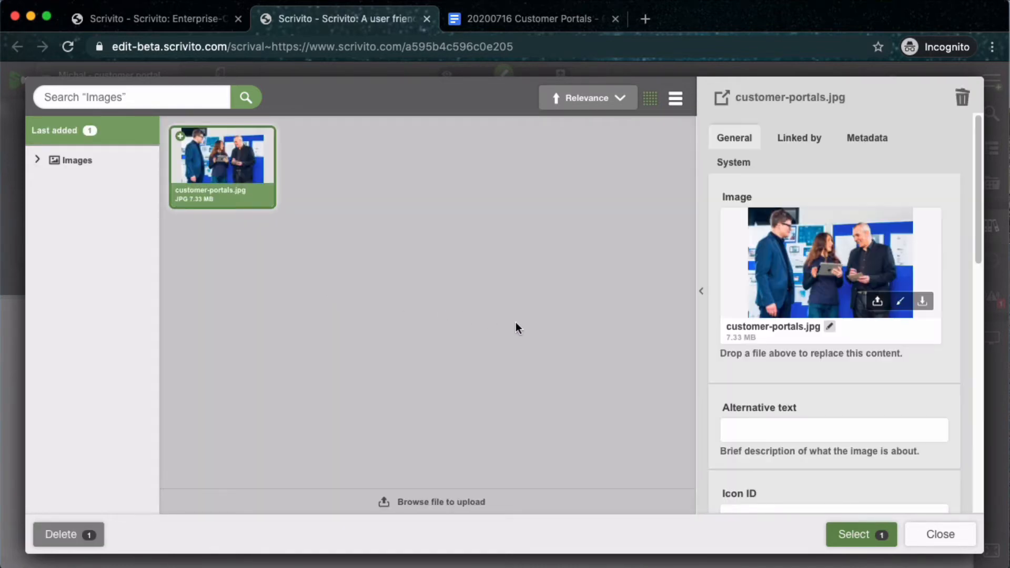
{"action": "left_click", "coordinate": [810, 428]}
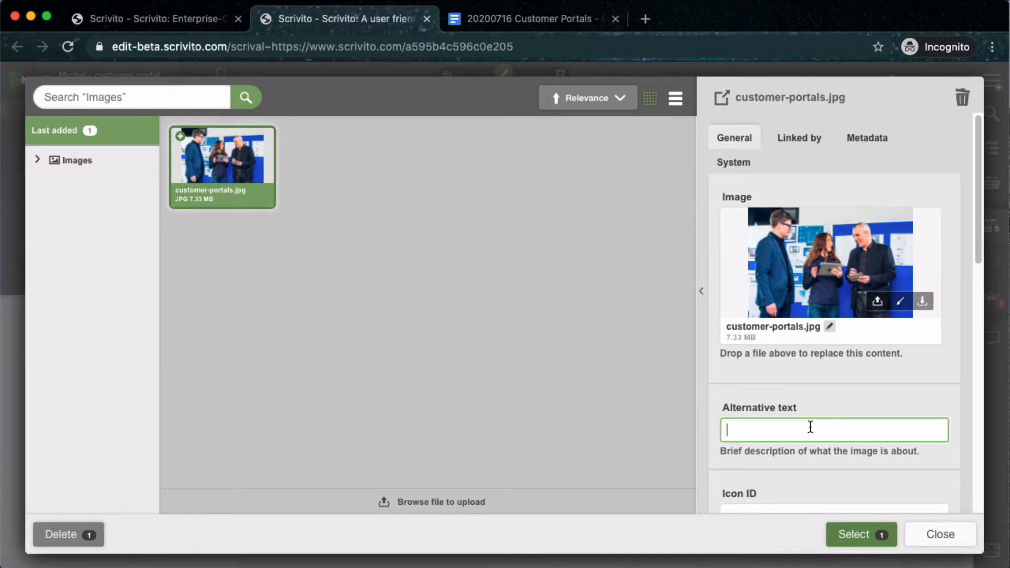
{"action": "type", "text": "People discussing customer portal"}
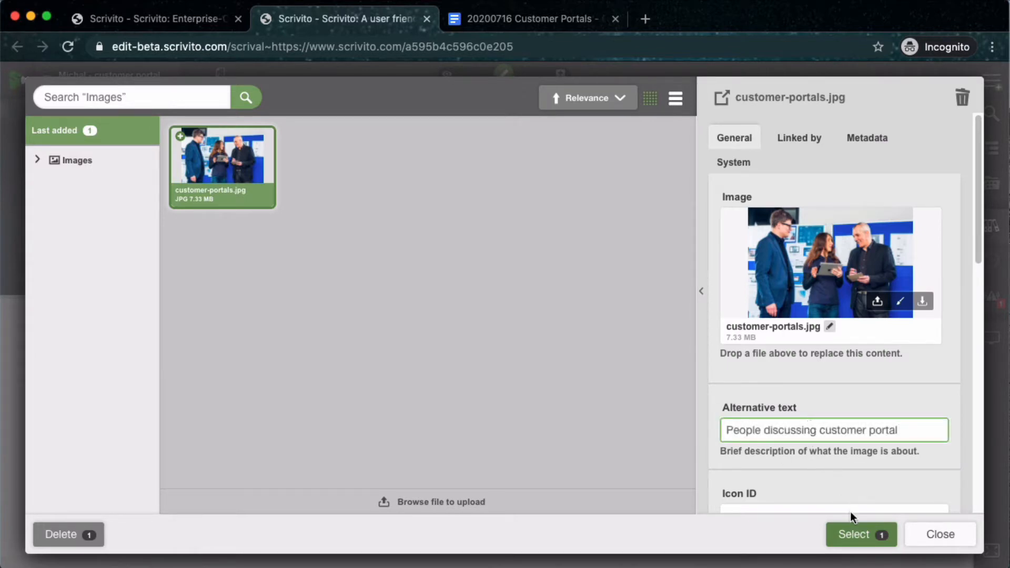
{"action": "left_click", "coordinate": [856, 532]}
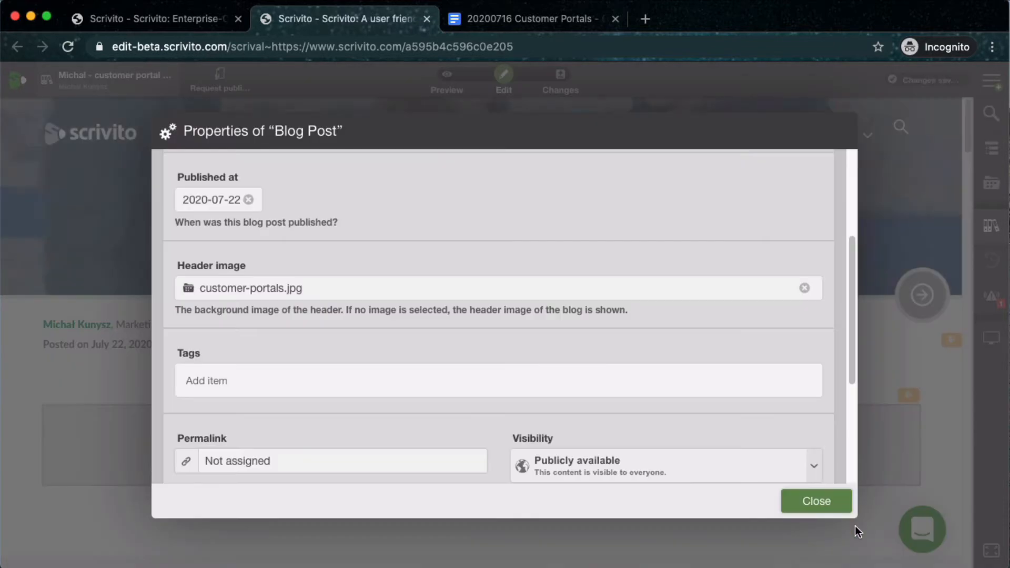
Step: Add the tags "project" and "cms" to the blog post and close its properties
{"action": "scroll", "coordinate": [352, 351], "scroll_direction": "down", "scroll_amount": 1}
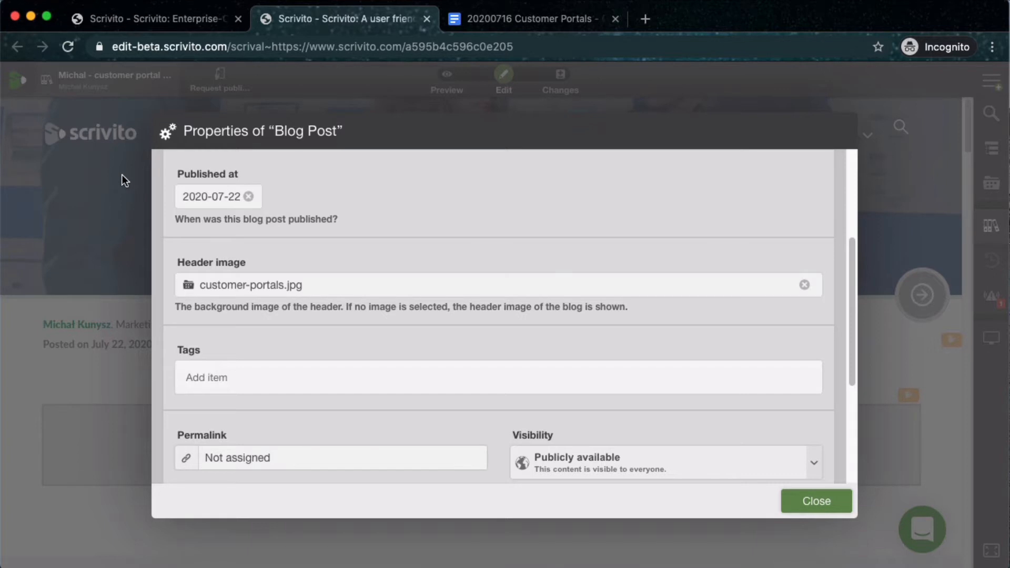
{"action": "scroll", "coordinate": [274, 368], "scroll_direction": "up", "scroll_amount": 3}
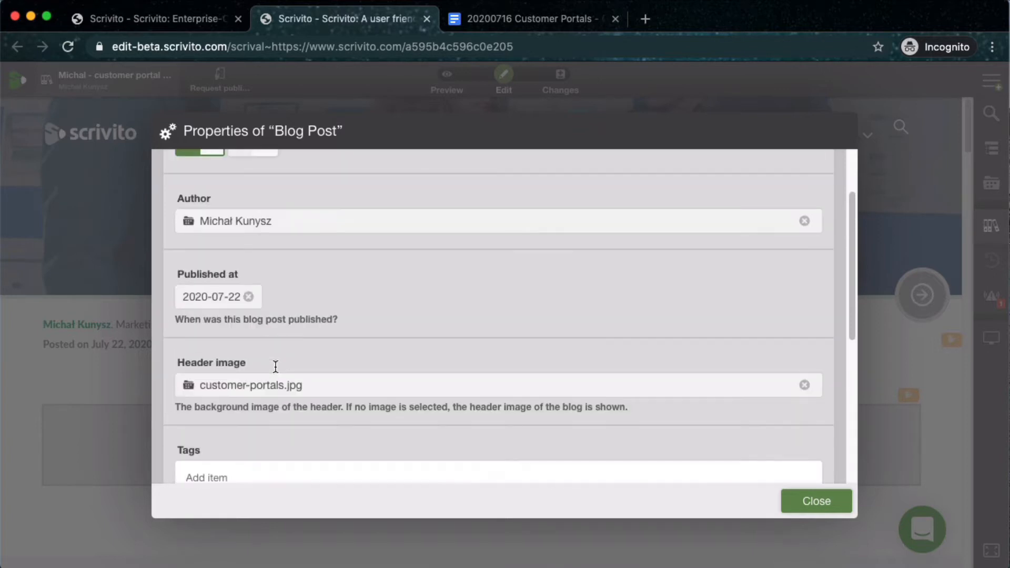
{"action": "scroll", "coordinate": [275, 365], "scroll_direction": "down", "scroll_amount": 2}
{"action": "scroll", "coordinate": [274, 367], "scroll_direction": "down", "scroll_amount": 2}
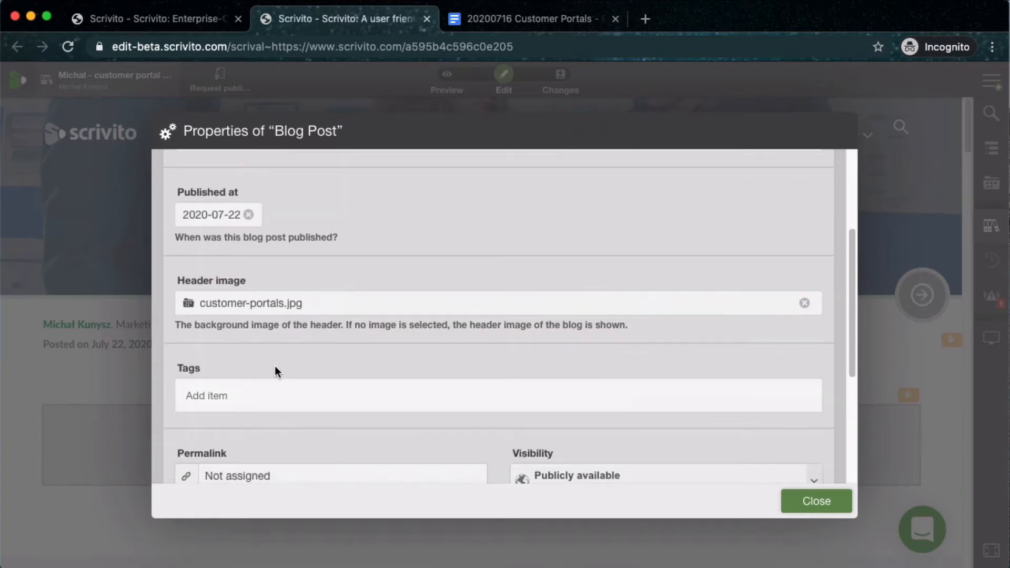
{"action": "left_click", "coordinate": [265, 377]}
{"action": "type", "text": "project"}
{"action": "key", "text": "Return"}
{"action": "type", "text": "cms"}
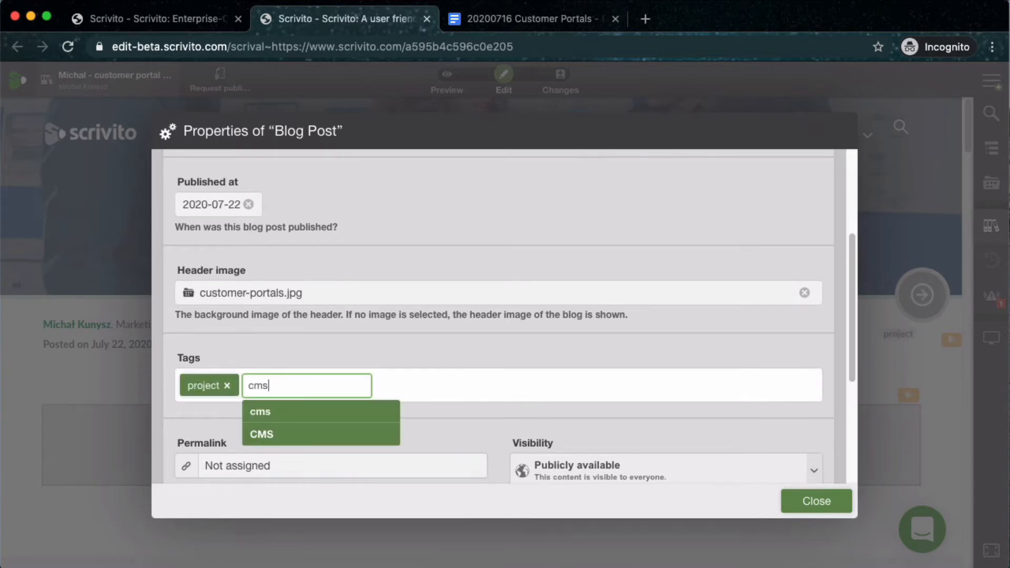
{"action": "left_click", "coordinate": [321, 411]}
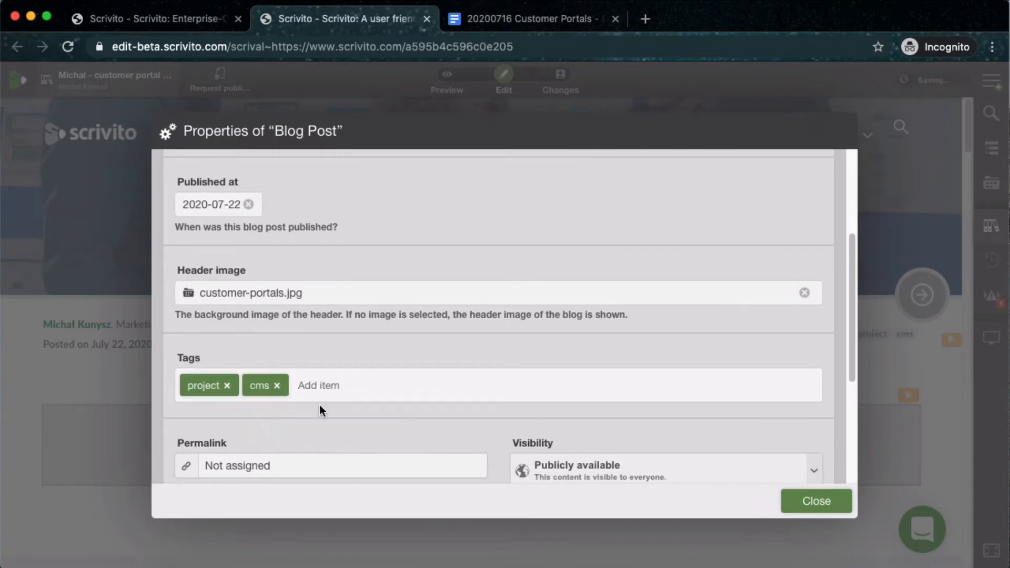
{"action": "left_click", "coordinate": [827, 501]}
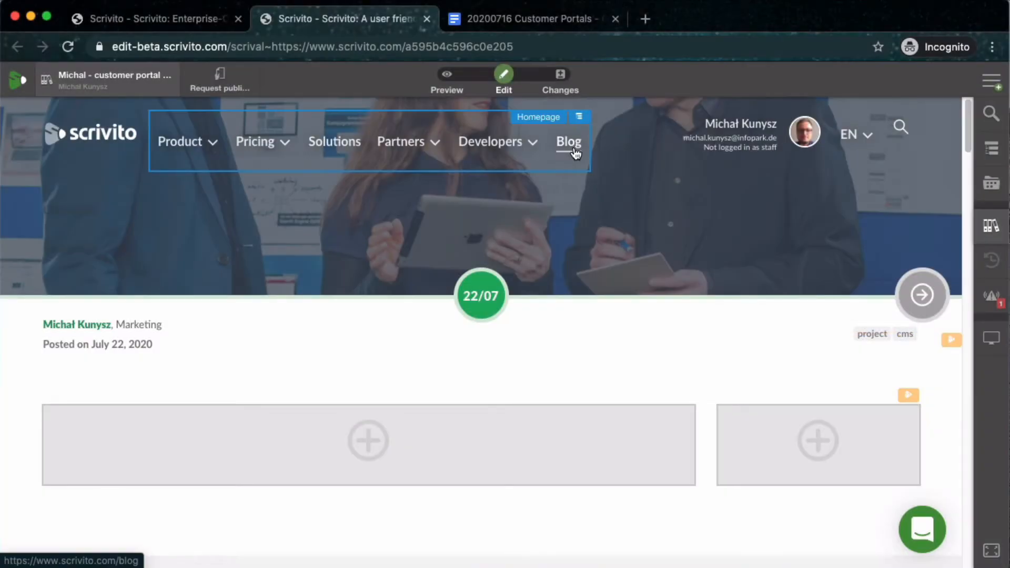
Step: Check the new post's entry in the blog overview, then reopen the post from there
{"action": "left_click", "coordinate": [576, 152]}
{"action": "scroll", "coordinate": [503, 323], "scroll_direction": "down", "scroll_amount": 3}
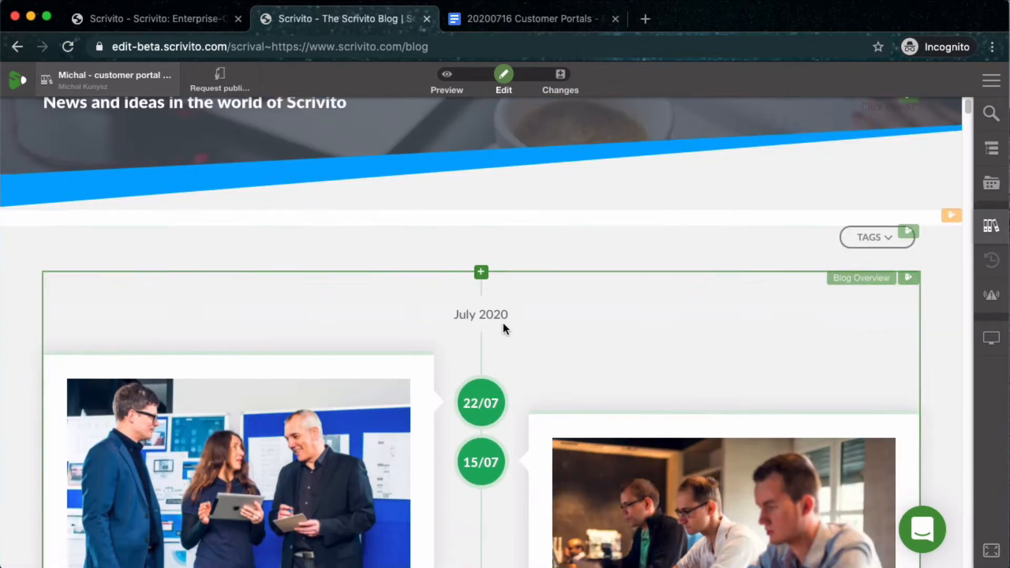
{"action": "scroll", "coordinate": [503, 323], "scroll_direction": "down", "scroll_amount": 5}
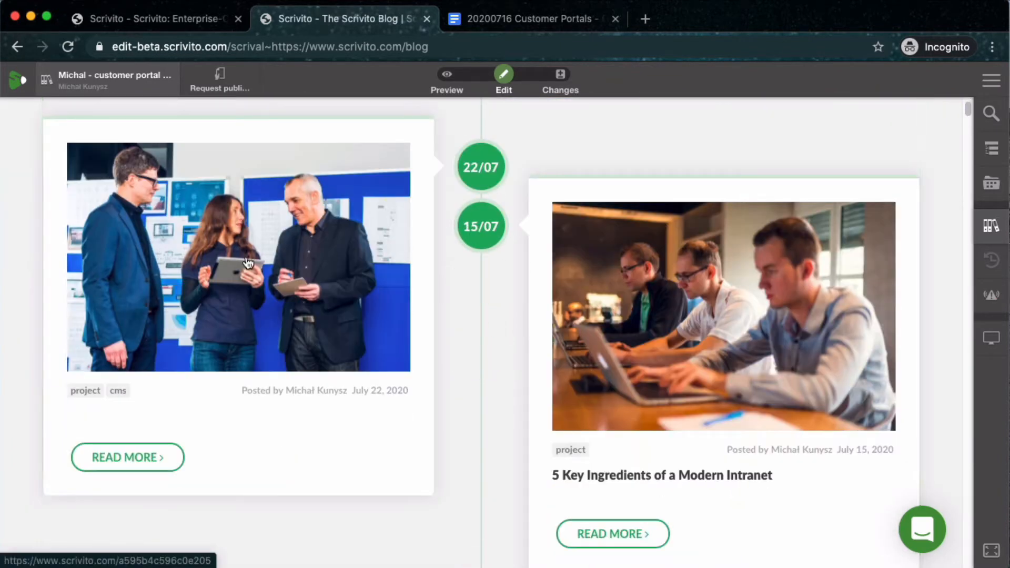
{"action": "left_click", "coordinate": [153, 458]}
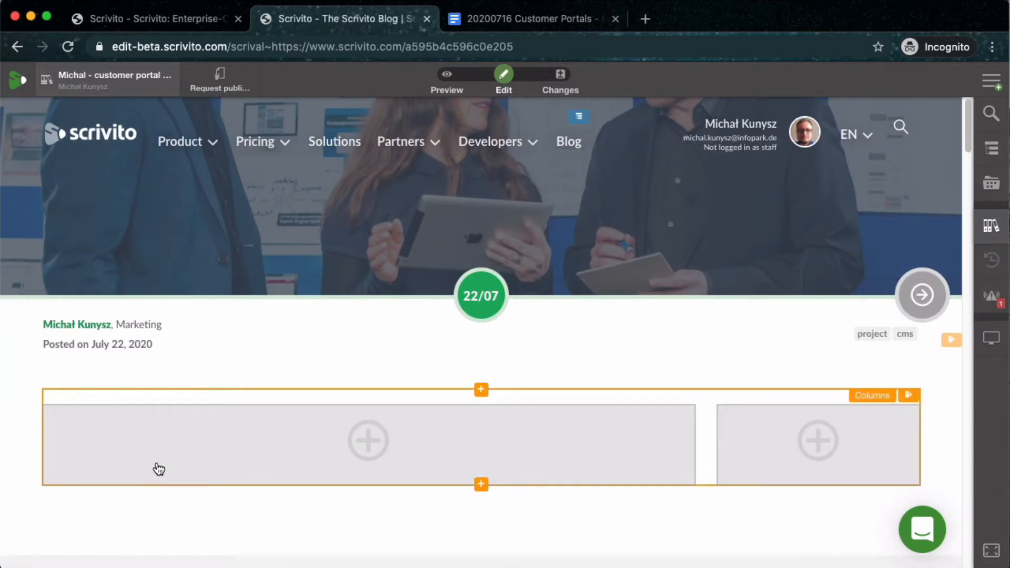
Step: Copy the title "Customer Portals are Crucial to Keep Your Clients Loyal" from the Google Docs draft into the blog post's headline in Scrivito
{"action": "left_click", "coordinate": [545, 18]}
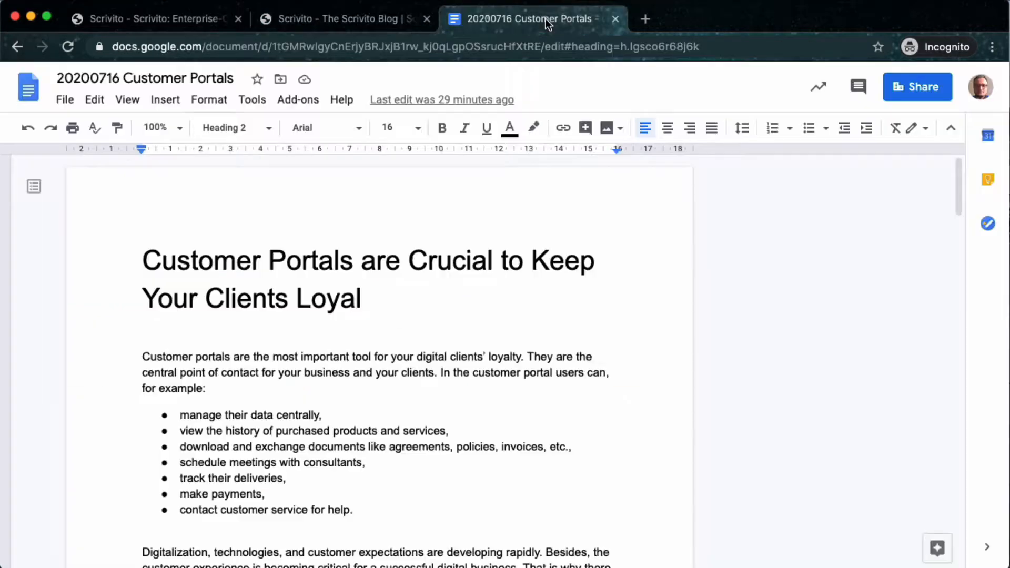
{"action": "left_click_drag", "start_coordinate": [156, 256], "coordinate": [402, 298]}
{"action": "key", "text": "ctrl+c"}
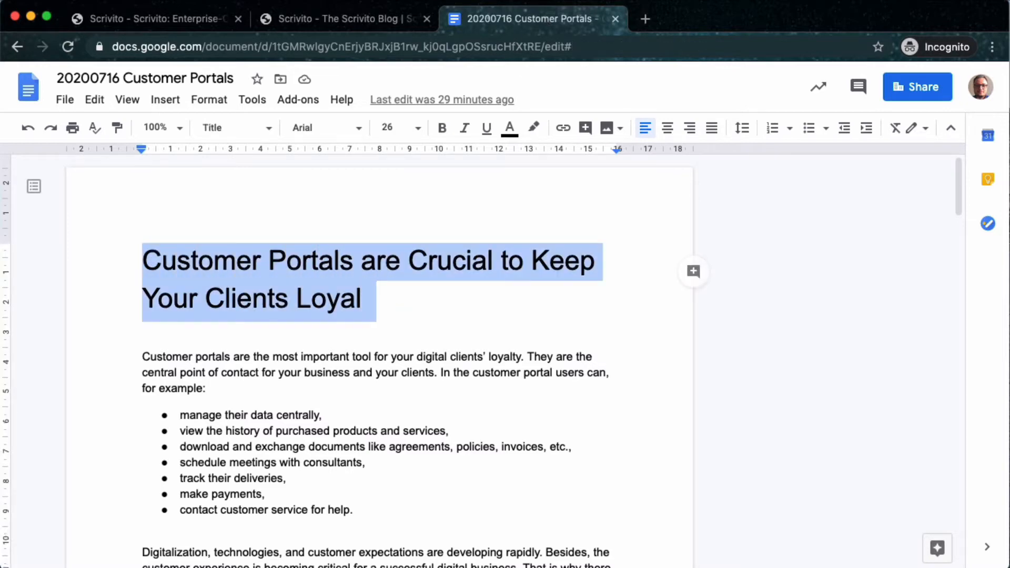
{"action": "left_click", "coordinate": [334, 16]}
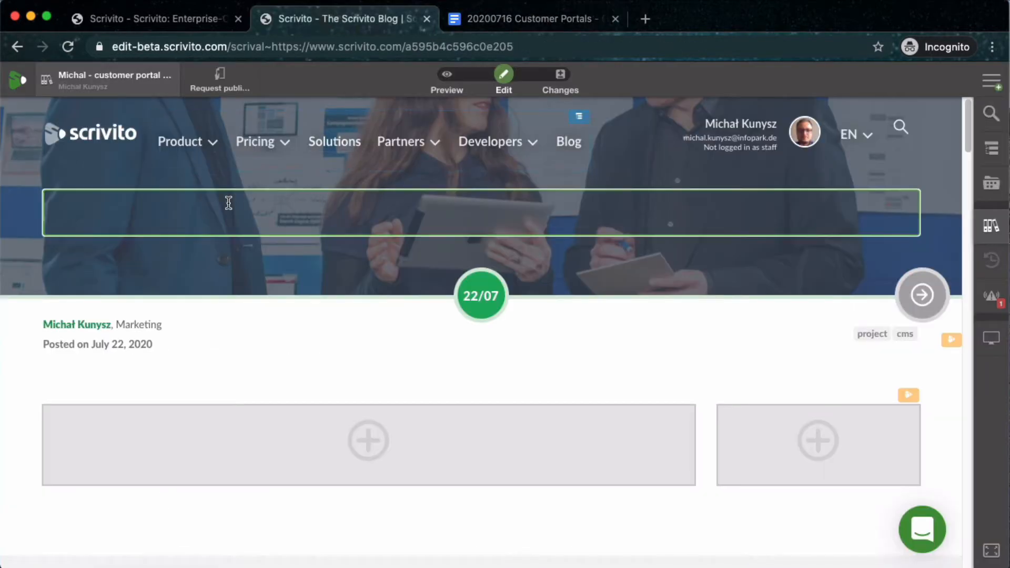
{"action": "left_click", "coordinate": [191, 218]}
{"action": "key", "text": "ctrl+v"}
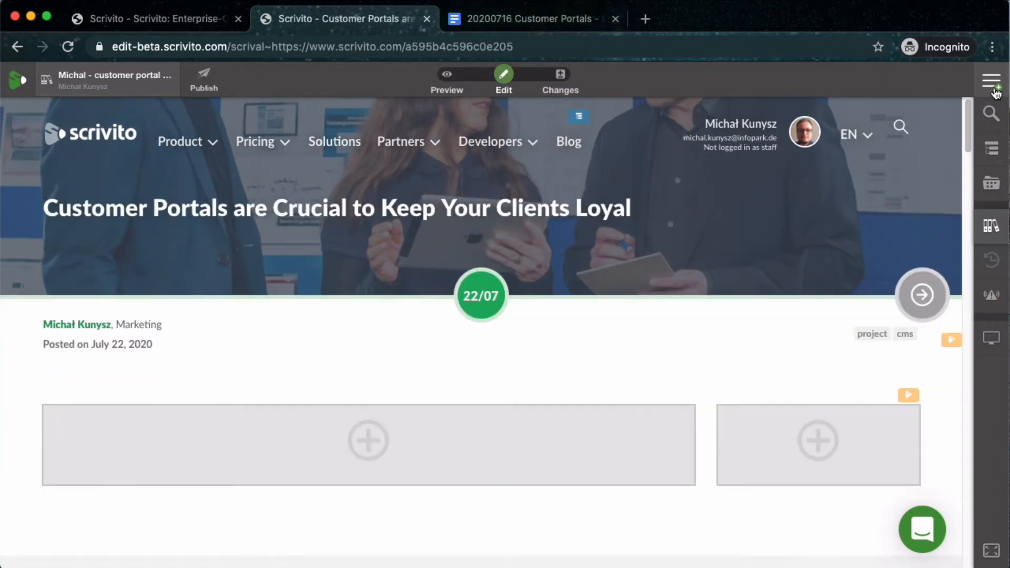
Step: Set the search engine results title in the page properties' meta data to "Customer Portals are Crucial to Keep Your Clients Loyal"
{"action": "left_click", "coordinate": [993, 83]}
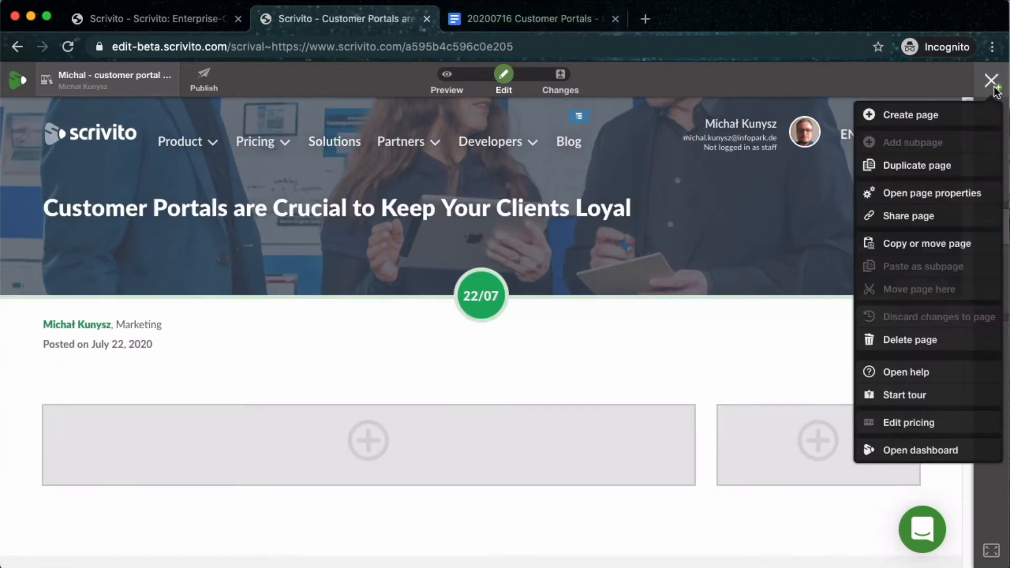
{"action": "left_click", "coordinate": [958, 204]}
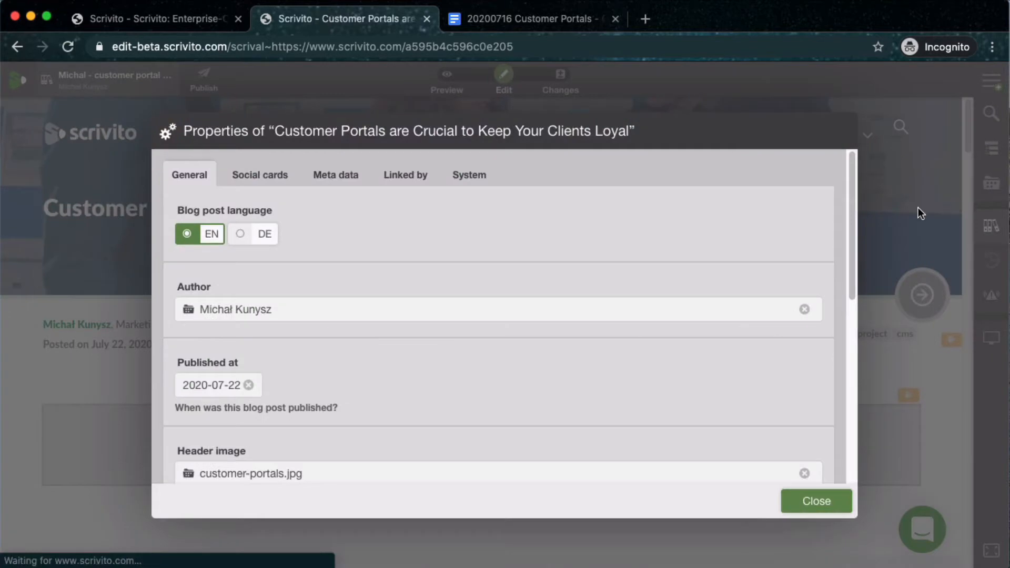
{"action": "left_click", "coordinate": [326, 182]}
{"action": "left_click", "coordinate": [242, 237]}
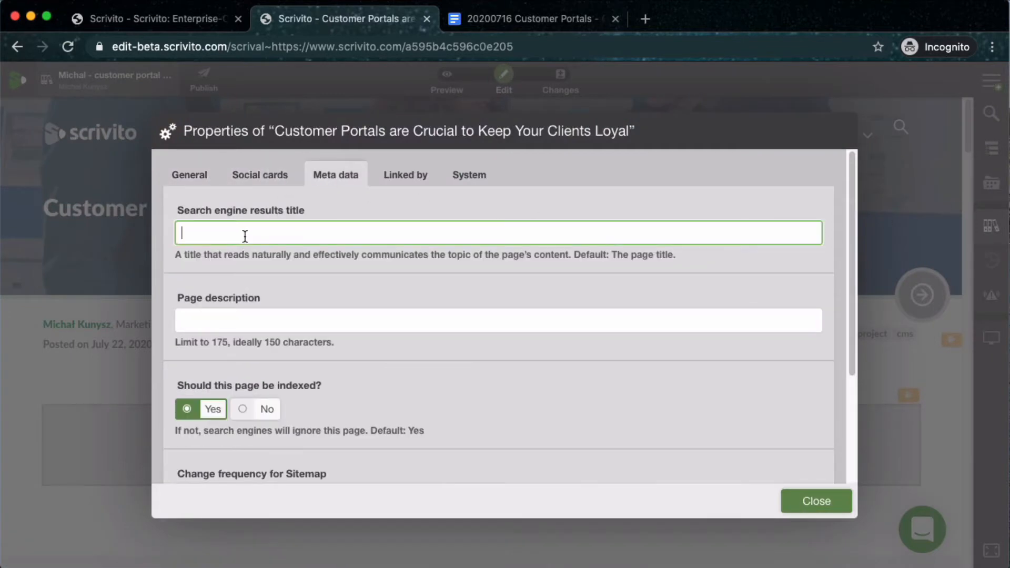
{"action": "key", "text": "super+v"}
{"action": "key", "text": "Tab"}
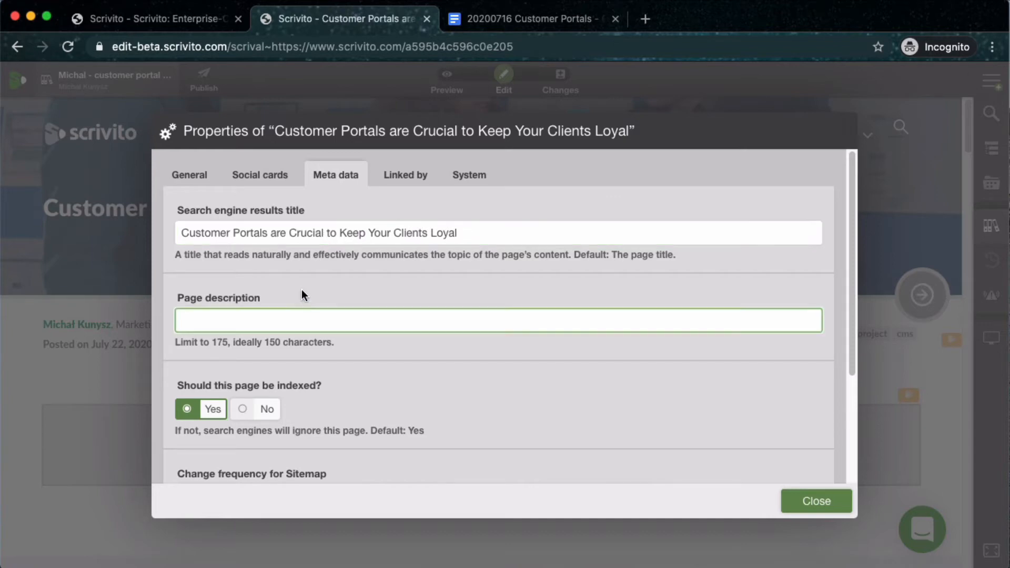
Step: Copy the first two sentences of the draft's opening paragraph into the page description of the blog post's meta data
{"action": "left_click", "coordinate": [519, 24]}
{"action": "left_click", "coordinate": [147, 358]}
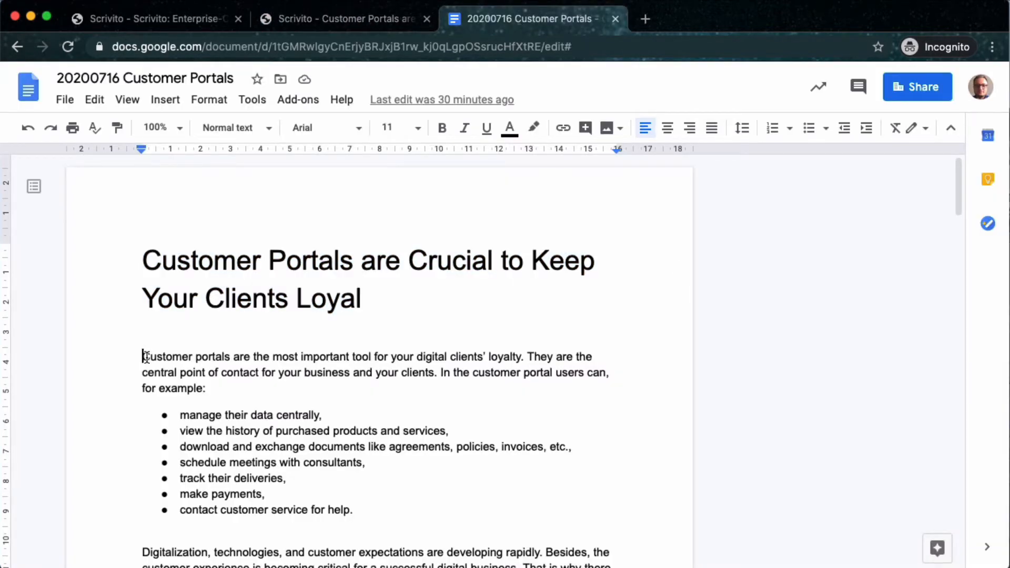
{"action": "left_click_drag", "start_coordinate": [147, 357], "coordinate": [435, 373]}
{"action": "key", "text": "super+c"}
{"action": "left_click", "coordinate": [368, 18]}
{"action": "key", "text": "super+v"}
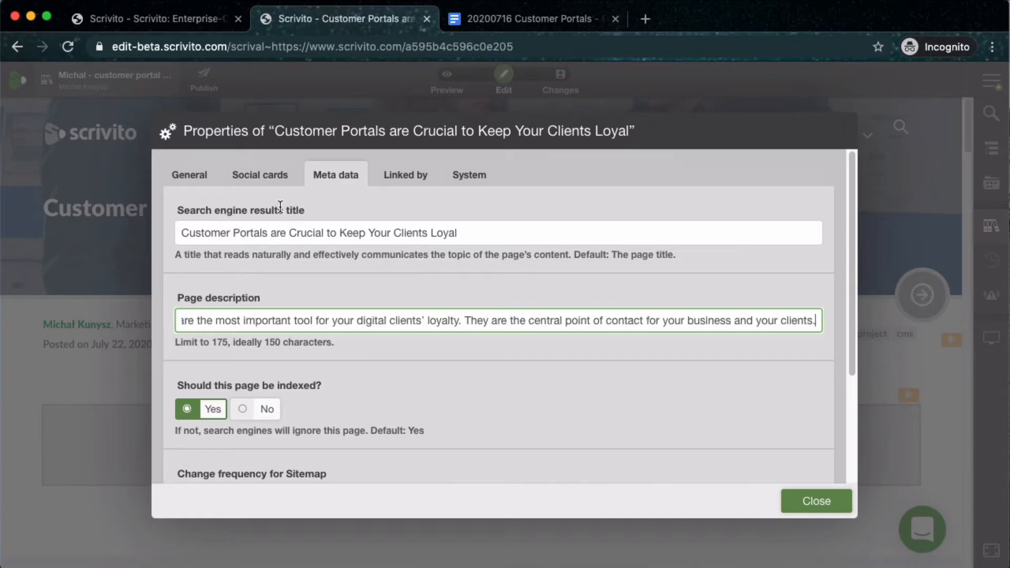
{"action": "left_click", "coordinate": [269, 181]}
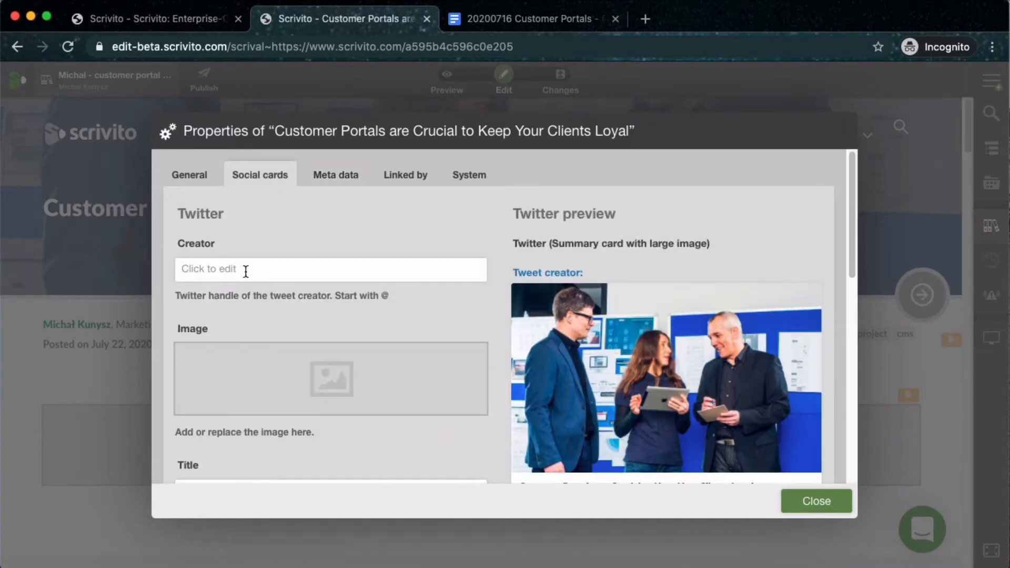
{"action": "left_click", "coordinate": [246, 271]}
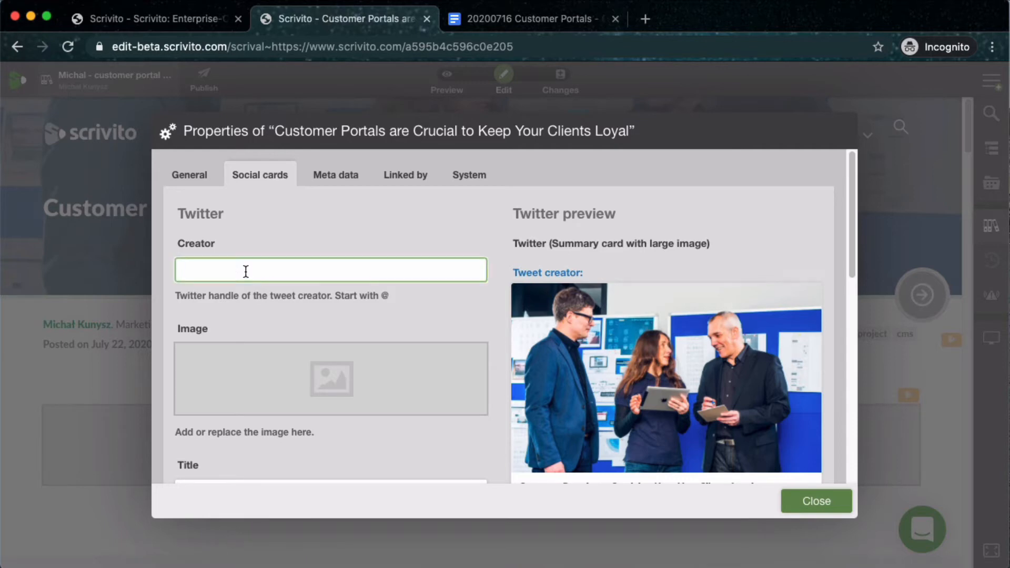
{"action": "type", "text": "@scrivito"}
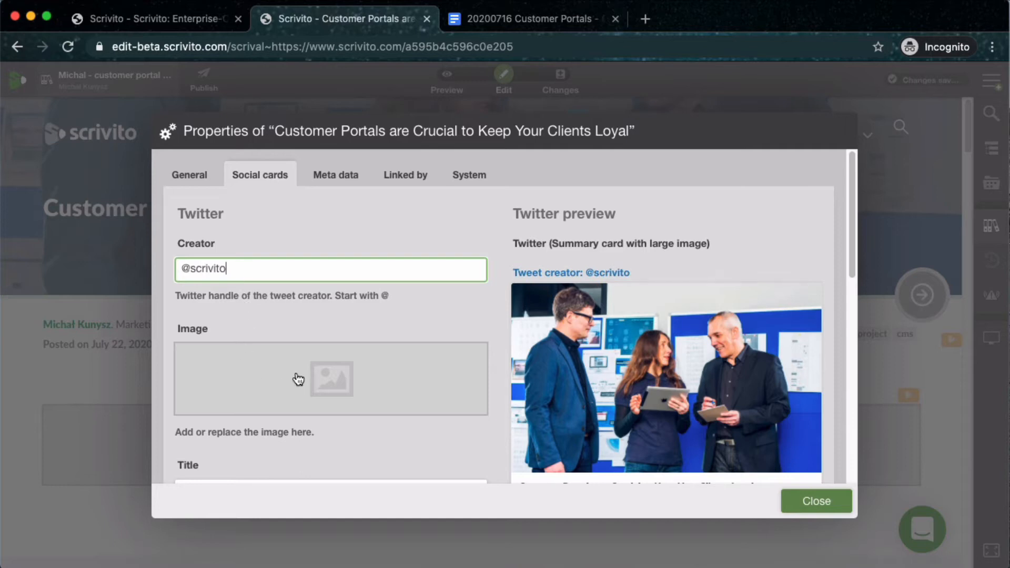
Step: Copy the draft's title "Customer Portals are Crucial to Keep Your Clients Loyal" into the Twitter card's title, without any extra text
{"action": "scroll", "coordinate": [634, 367], "scroll_direction": "down", "scroll_amount": 2}
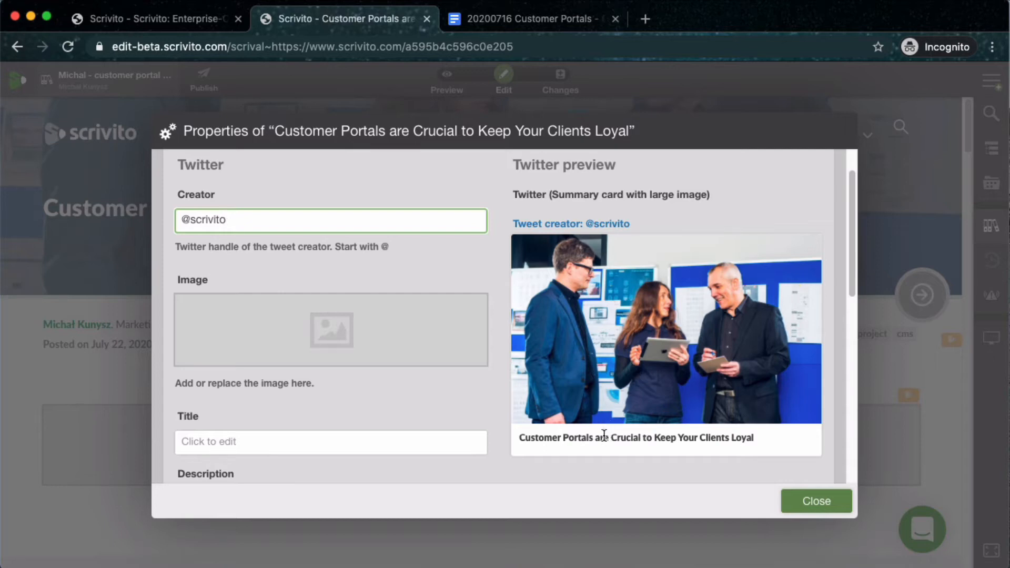
{"action": "left_click", "coordinate": [361, 442]}
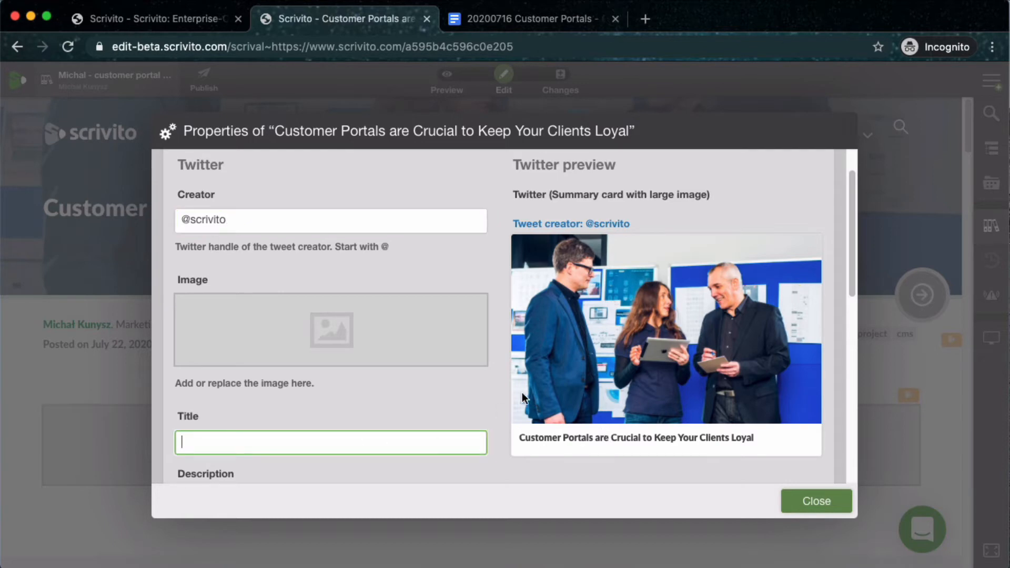
{"action": "left_click", "coordinate": [529, 19]}
{"action": "triple_click", "coordinate": [343, 270]}
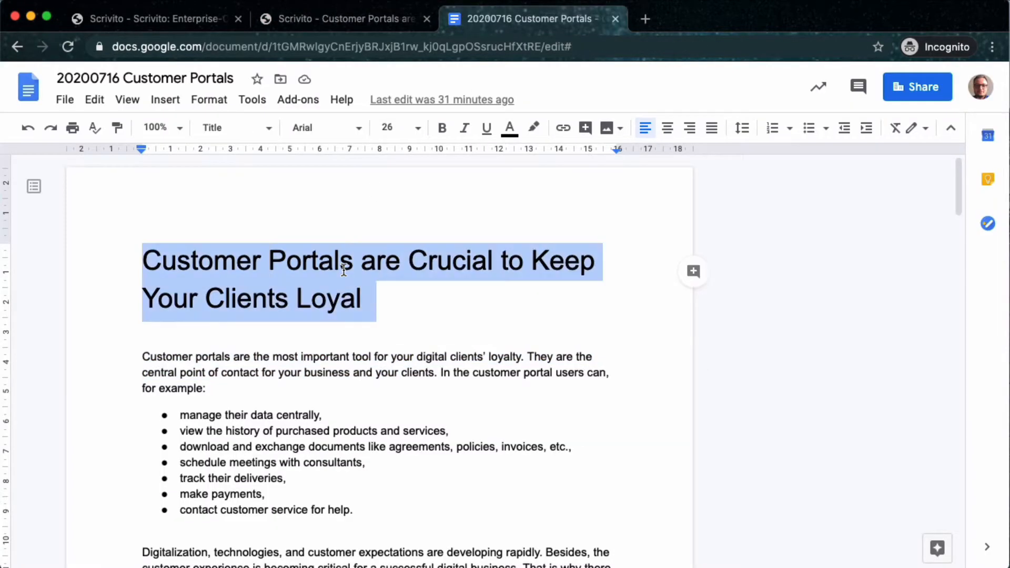
{"action": "left_click", "coordinate": [351, 18]}
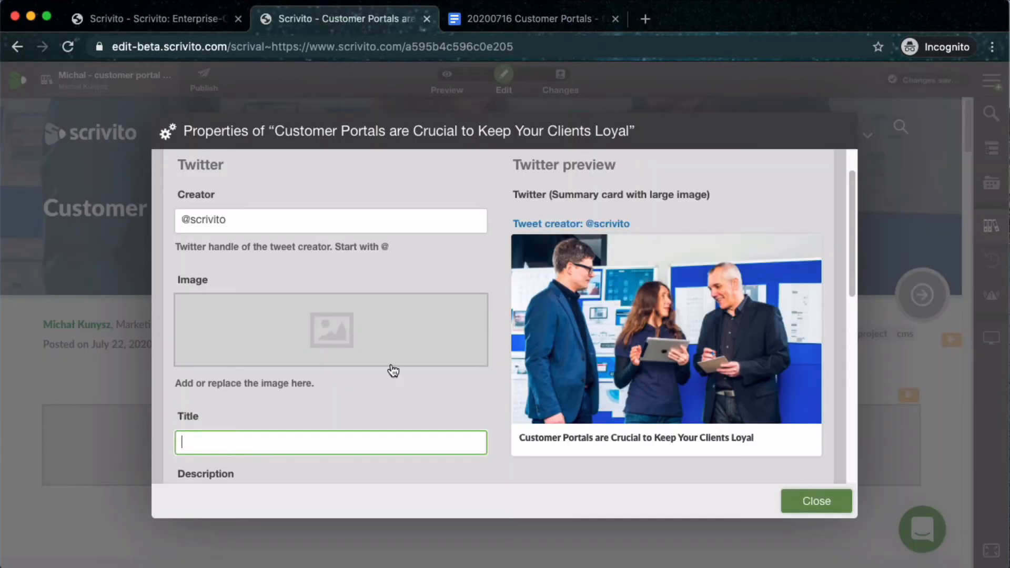
{"action": "key", "text": "super+v"}
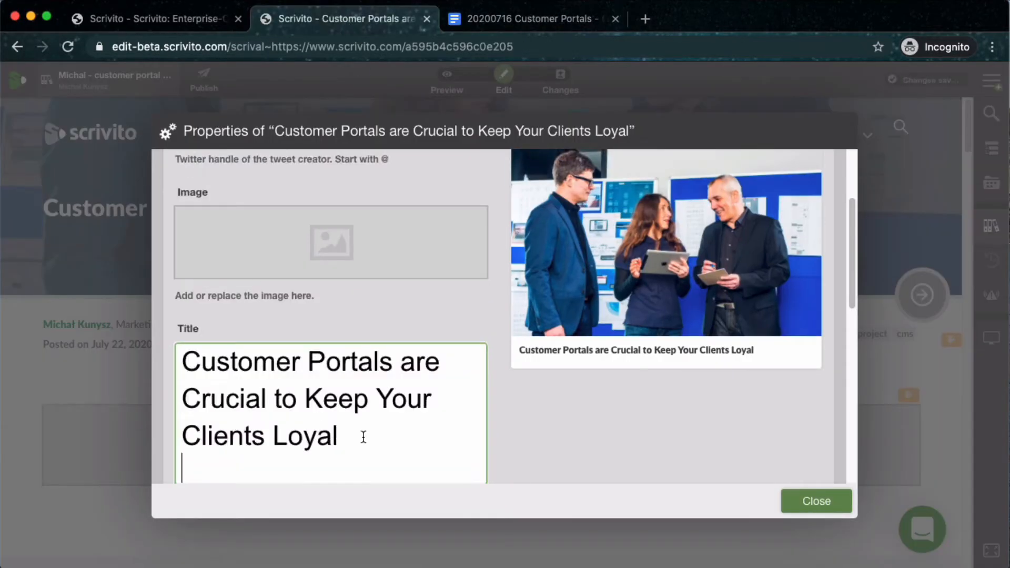
{"action": "key", "text": "BackSpace"}
{"action": "type", "text": "asdfsg"}
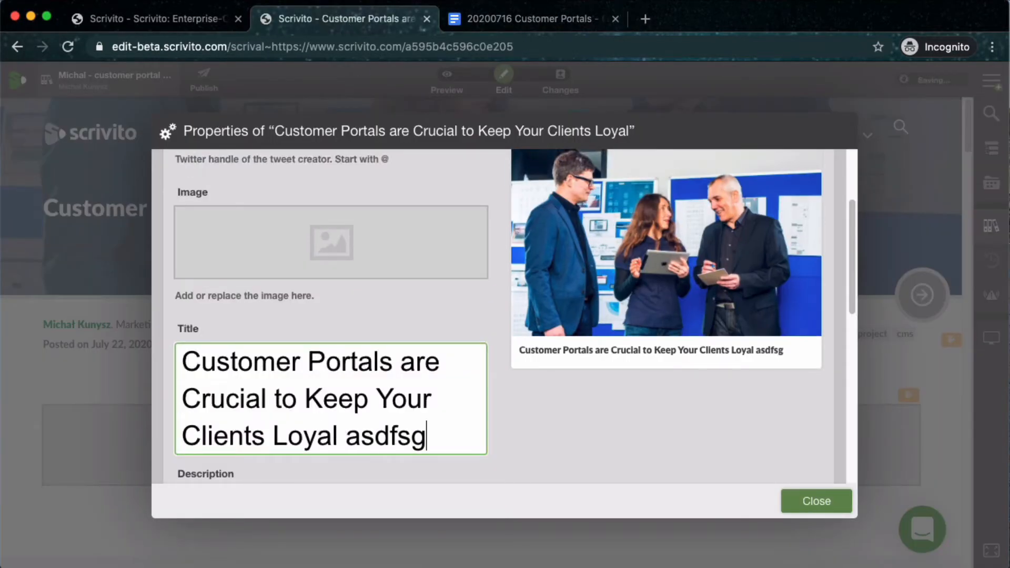
{"action": "left_click", "coordinate": [529, 435]}
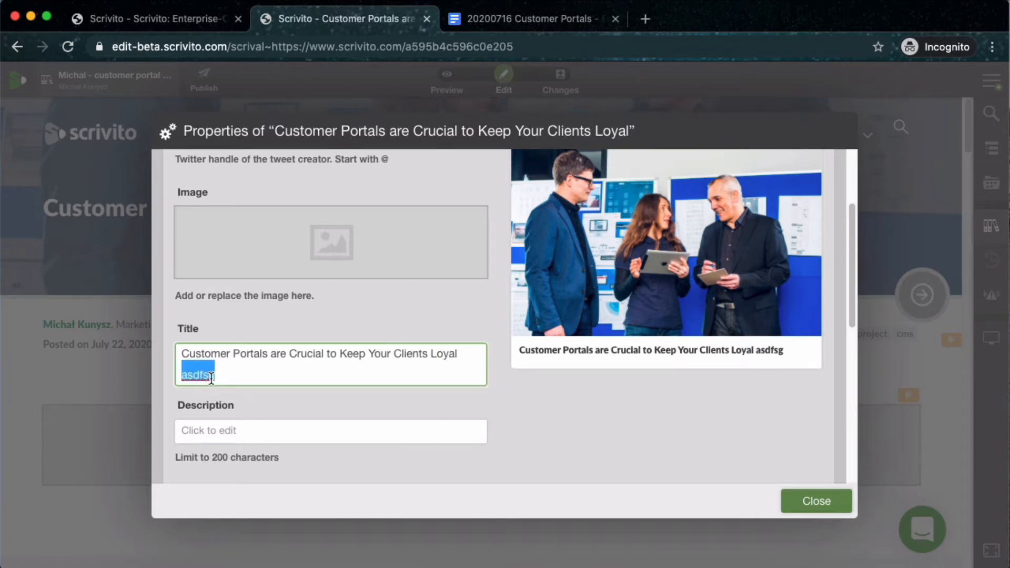
{"action": "key", "text": "BackSpace"}
Step: Fill the Twitter card's description with the draft's first two sentences about customer portals
{"action": "scroll", "coordinate": [285, 328], "scroll_direction": "down", "scroll_amount": 3}
{"action": "left_click", "coordinate": [275, 277]}
{"action": "key", "text": "super+v"}
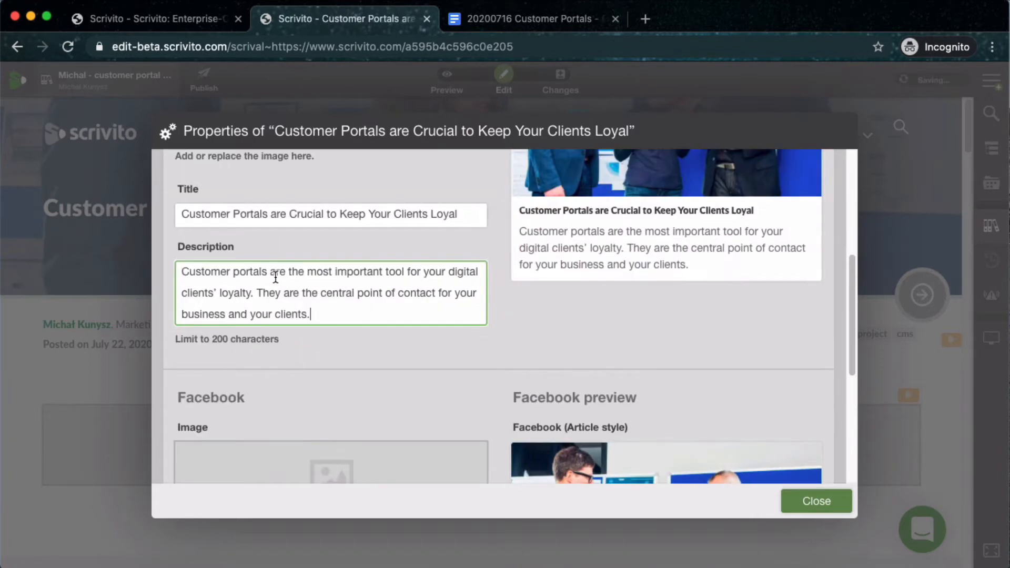
Step: Fill the Facebook card's description with the same two opening sentences from the draft
{"action": "scroll", "coordinate": [276, 279], "scroll_direction": "down", "scroll_amount": 3}
{"action": "scroll", "coordinate": [277, 279], "scroll_direction": "down", "scroll_amount": 2}
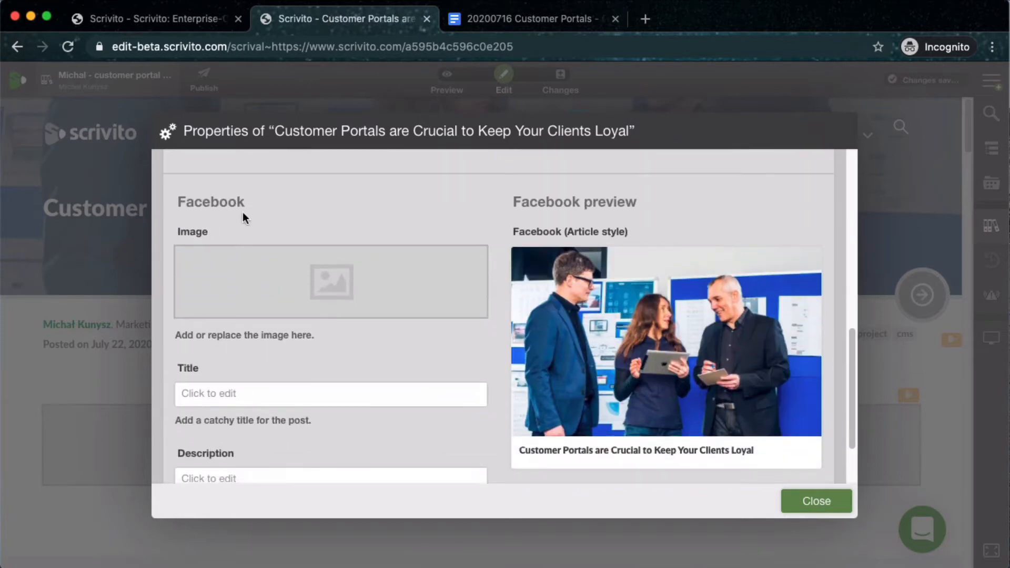
{"action": "double_click", "coordinate": [233, 205]}
{"action": "scroll", "coordinate": [290, 336], "scroll_direction": "down", "scroll_amount": 2}
{"action": "left_click", "coordinate": [289, 387]}
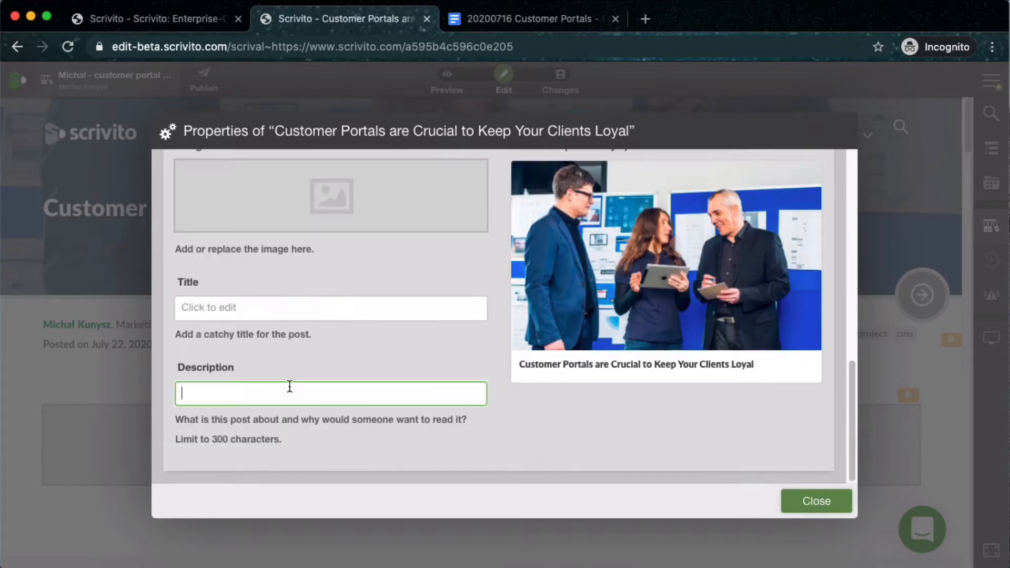
{"action": "key", "text": "super+v"}
Step: Copy the Twitter card's title "Customer Portals are Crucial to Keep Your Clients Loyal" into the Facebook card's title
{"action": "triple_click", "coordinate": [300, 294]}
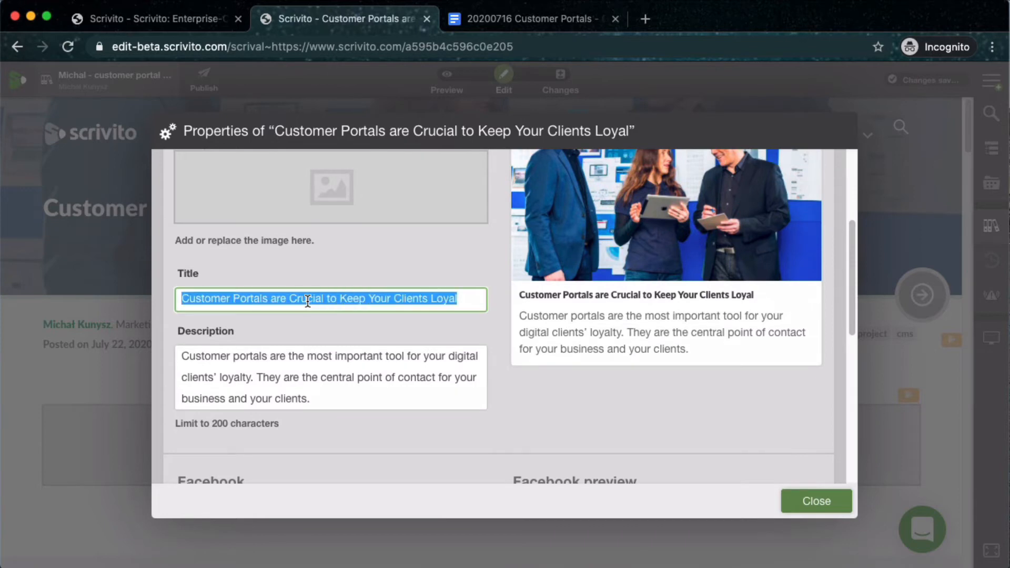
{"action": "scroll", "coordinate": [309, 301], "scroll_direction": "down", "scroll_amount": 4}
{"action": "scroll", "coordinate": [308, 301], "scroll_direction": "down", "scroll_amount": 4}
{"action": "left_click", "coordinate": [306, 376]}
{"action": "key", "text": "super+v"}
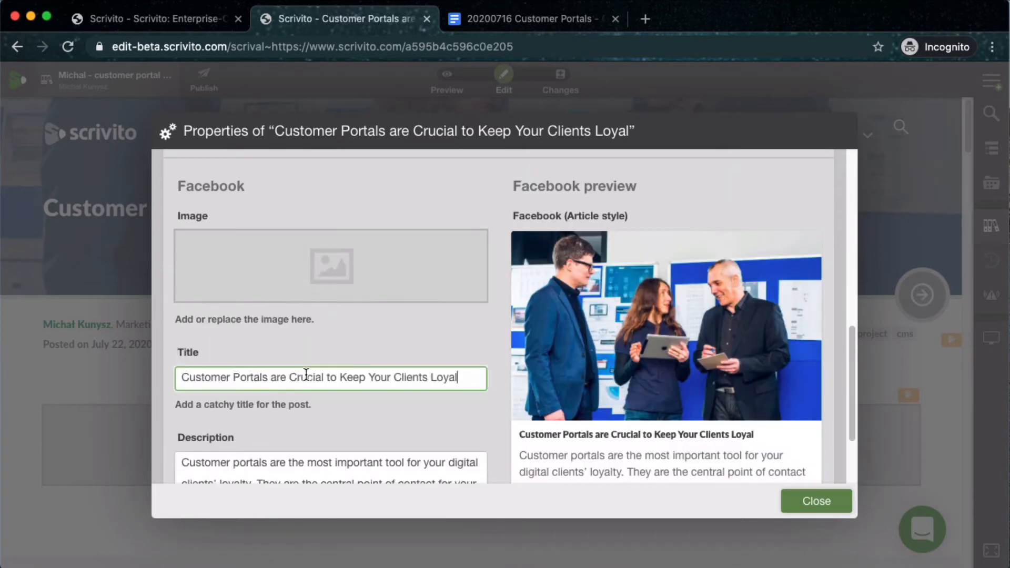
Step: Review the blog post's general properties and close the properties dialog
{"action": "scroll", "coordinate": [410, 341], "scroll_direction": "up", "scroll_amount": 10}
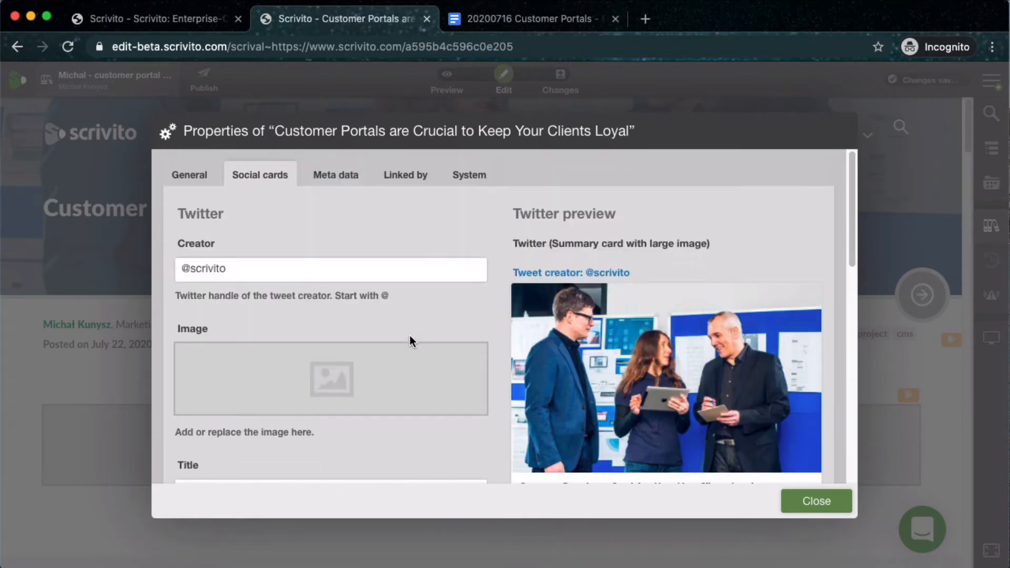
{"action": "left_click", "coordinate": [202, 179]}
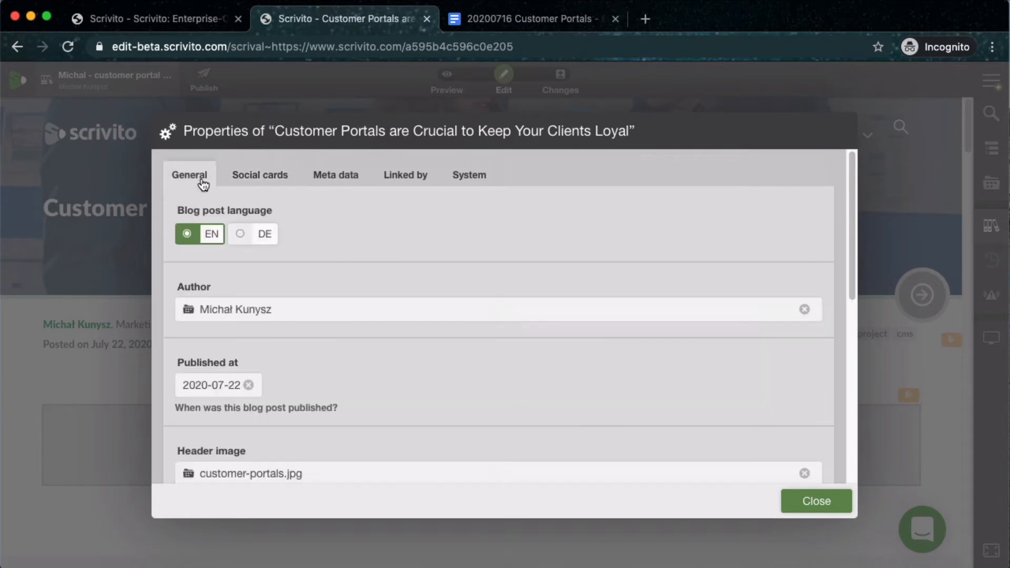
{"action": "scroll", "coordinate": [330, 282], "scroll_direction": "down", "scroll_amount": 3}
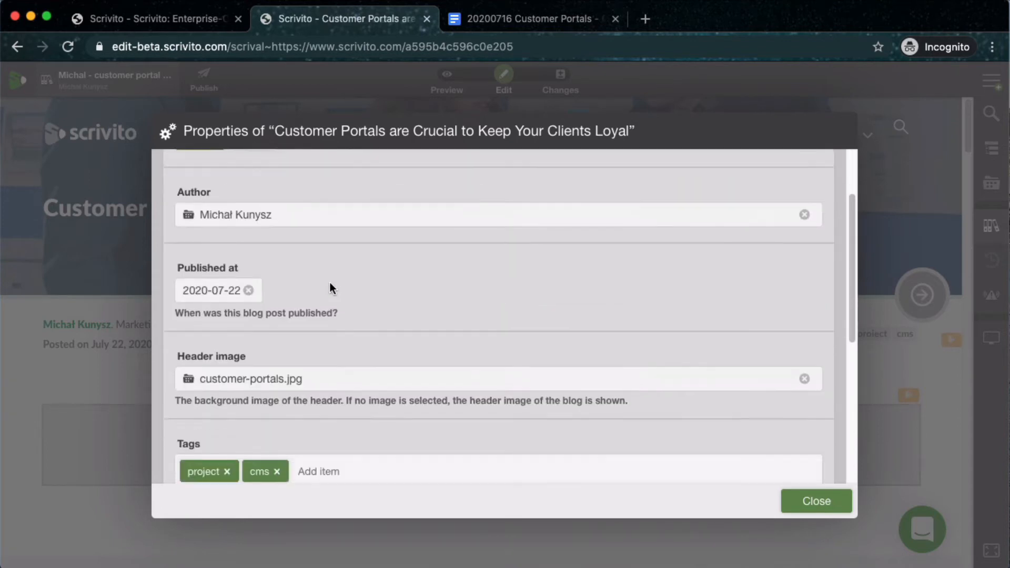
{"action": "left_click", "coordinate": [816, 502]}
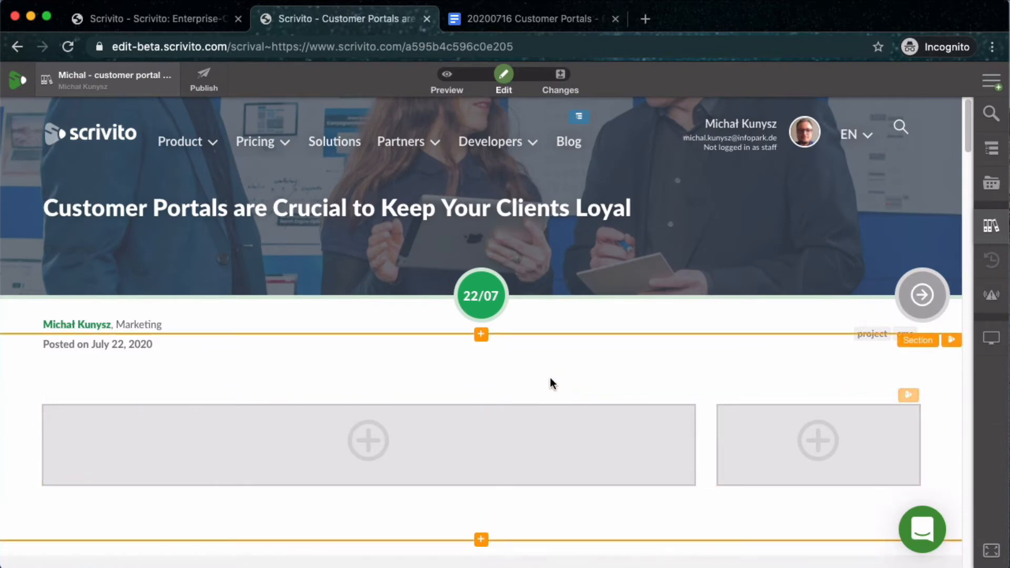
Step: Copy the opening paragraph, from "Customer portals are the most important tool" to "for example:", from the Google Docs draft
{"action": "scroll", "coordinate": [551, 378], "scroll_direction": "down", "scroll_amount": 2}
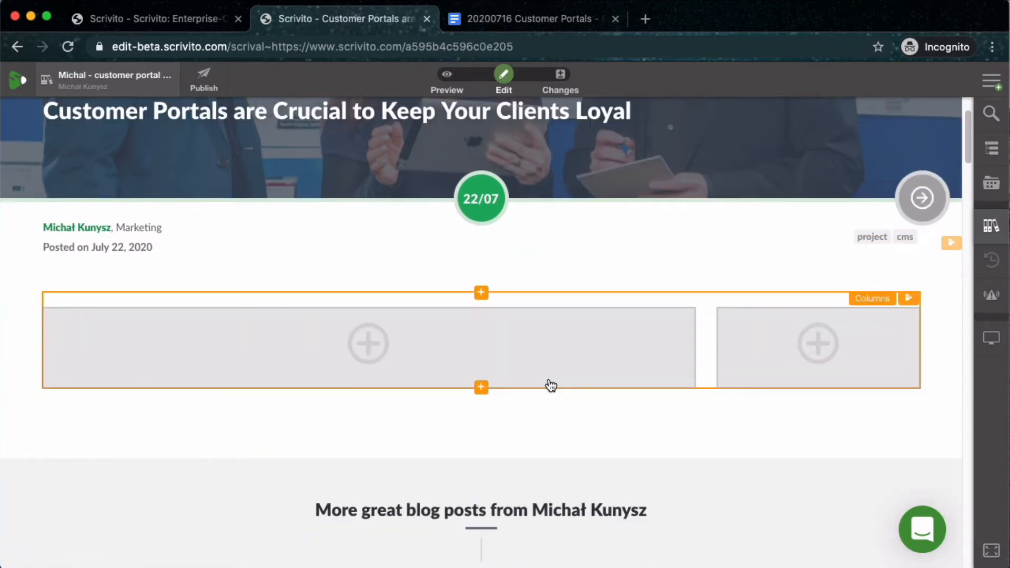
{"action": "left_click", "coordinate": [523, 21]}
{"action": "left_click", "coordinate": [332, 351]}
{"action": "scroll", "coordinate": [332, 356], "scroll_direction": "down", "scroll_amount": 1}
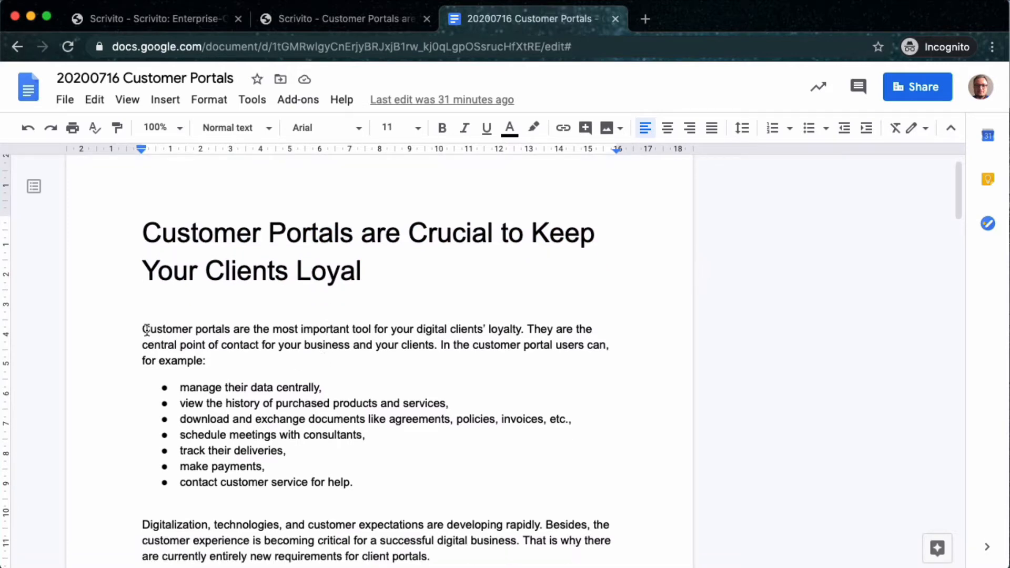
{"action": "left_click_drag", "start_coordinate": [147, 330], "coordinate": [219, 357]}
{"action": "key", "text": "super+c"}
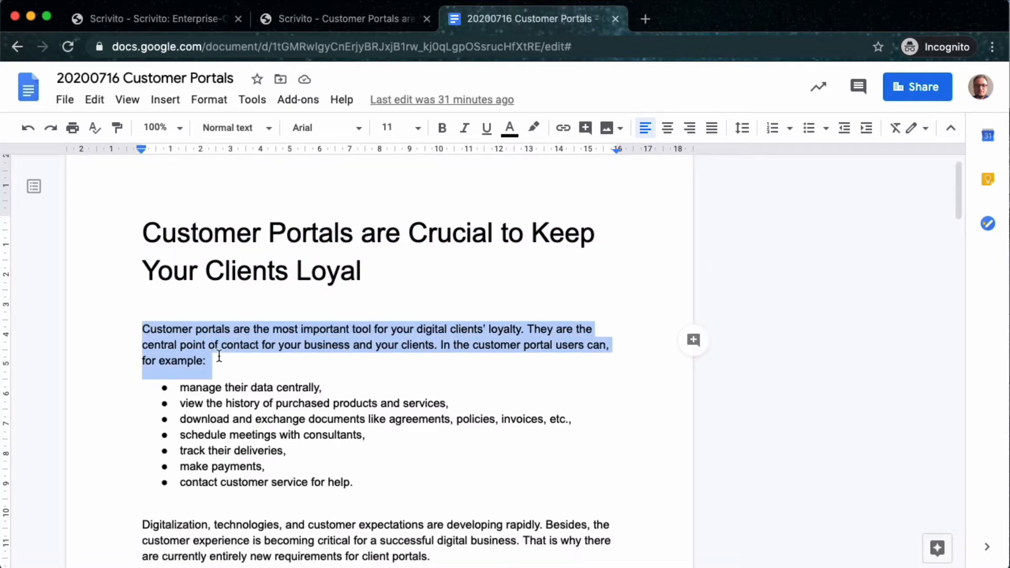
Step: Add a Text widget to the blog post's wide body column in Scrivito and paste the copied opening paragraph into it
{"action": "left_click", "coordinate": [333, 27]}
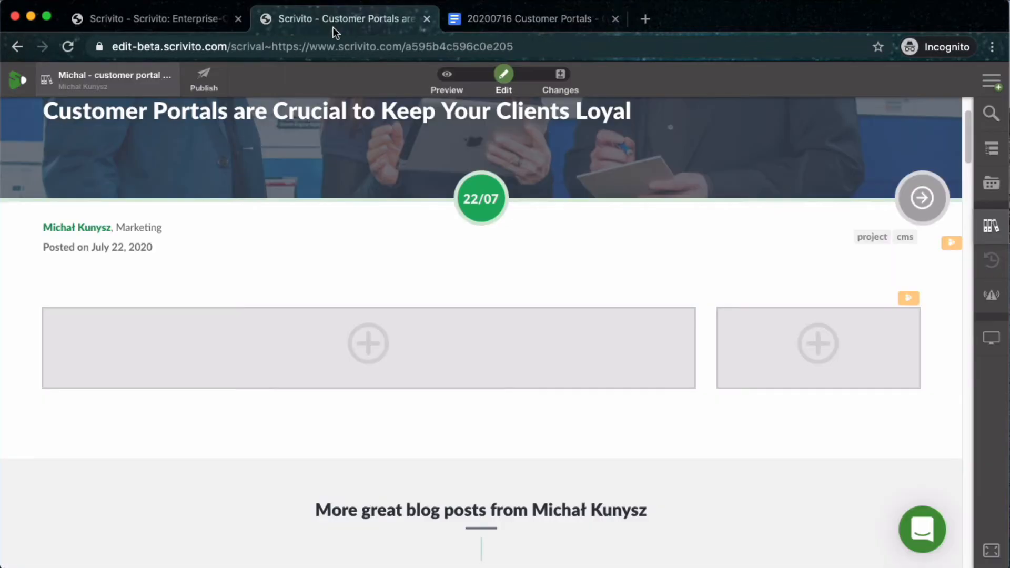
{"action": "left_click", "coordinate": [367, 337]}
{"action": "left_click", "coordinate": [412, 360]}
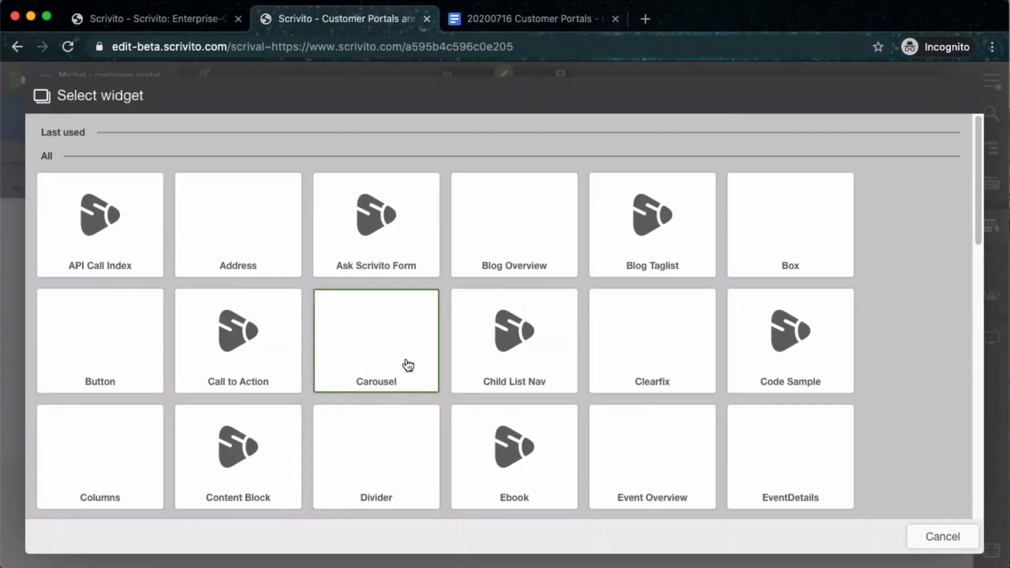
{"action": "scroll", "coordinate": [341, 358], "scroll_direction": "down", "scroll_amount": 6}
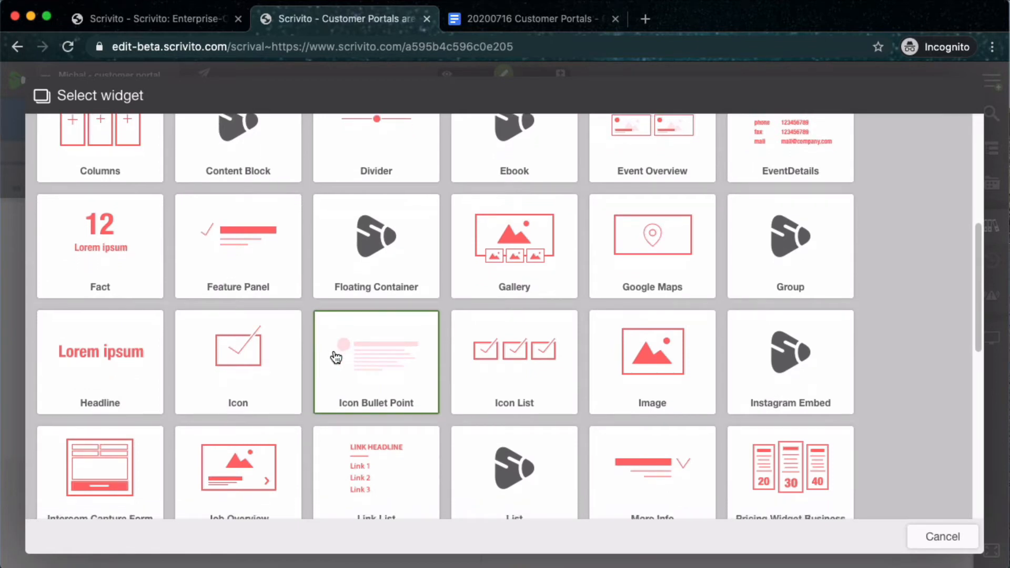
{"action": "scroll", "coordinate": [337, 357], "scroll_direction": "down", "scroll_amount": 3}
{"action": "scroll", "coordinate": [331, 358], "scroll_direction": "down", "scroll_amount": 5}
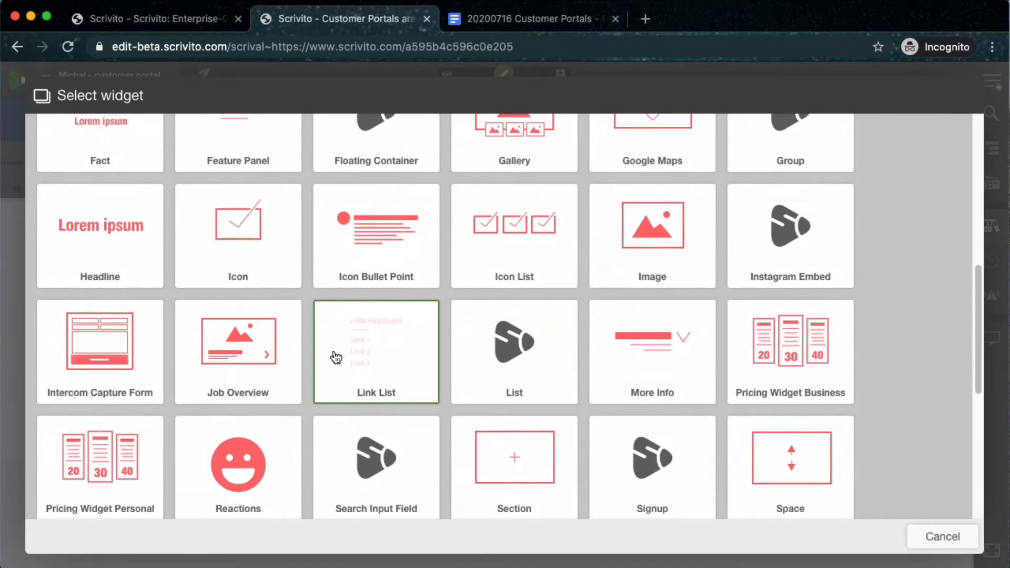
{"action": "scroll", "coordinate": [325, 359], "scroll_direction": "down", "scroll_amount": 5}
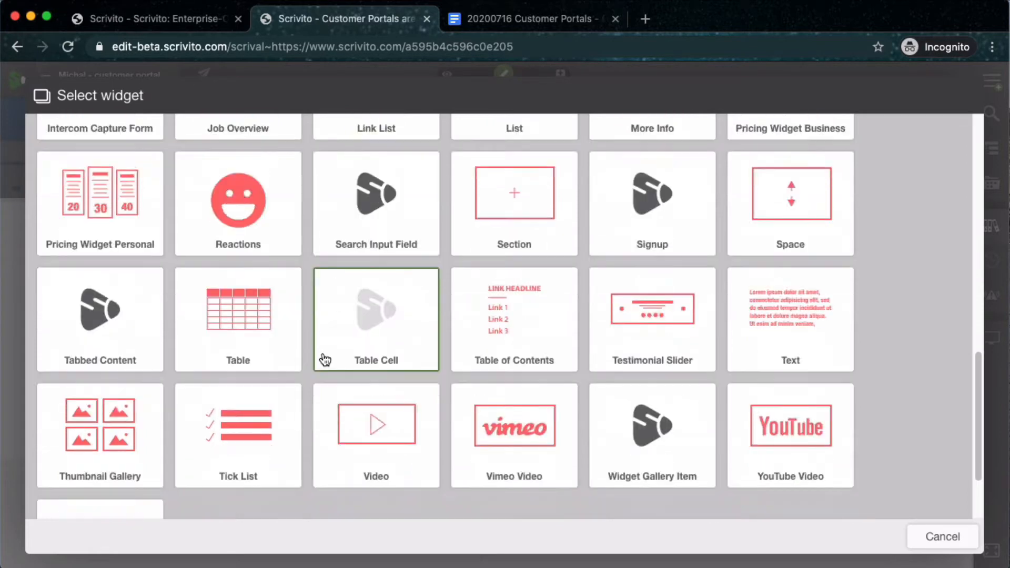
{"action": "scroll", "coordinate": [325, 361], "scroll_direction": "down", "scroll_amount": 2}
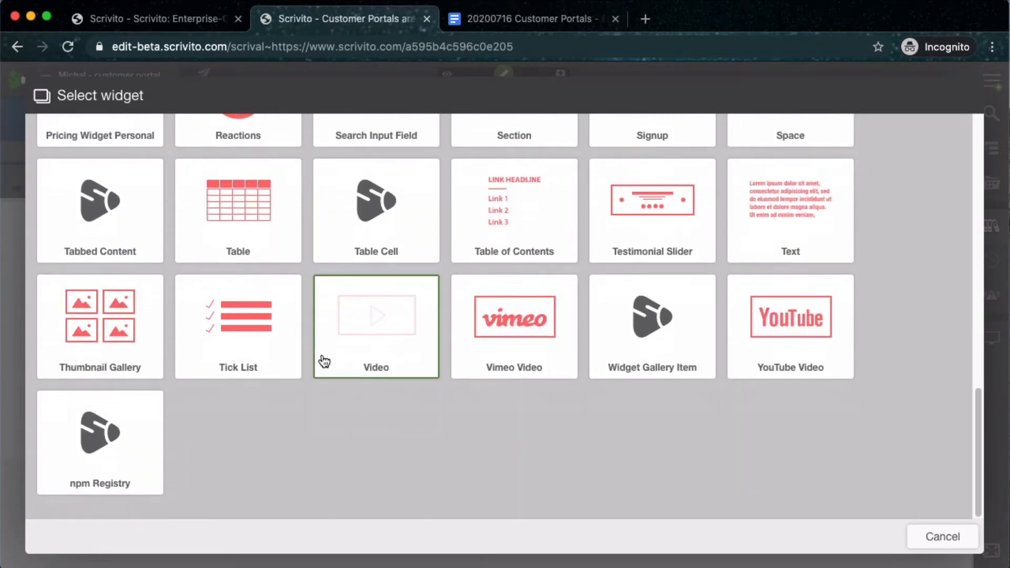
{"action": "left_click", "coordinate": [785, 236]}
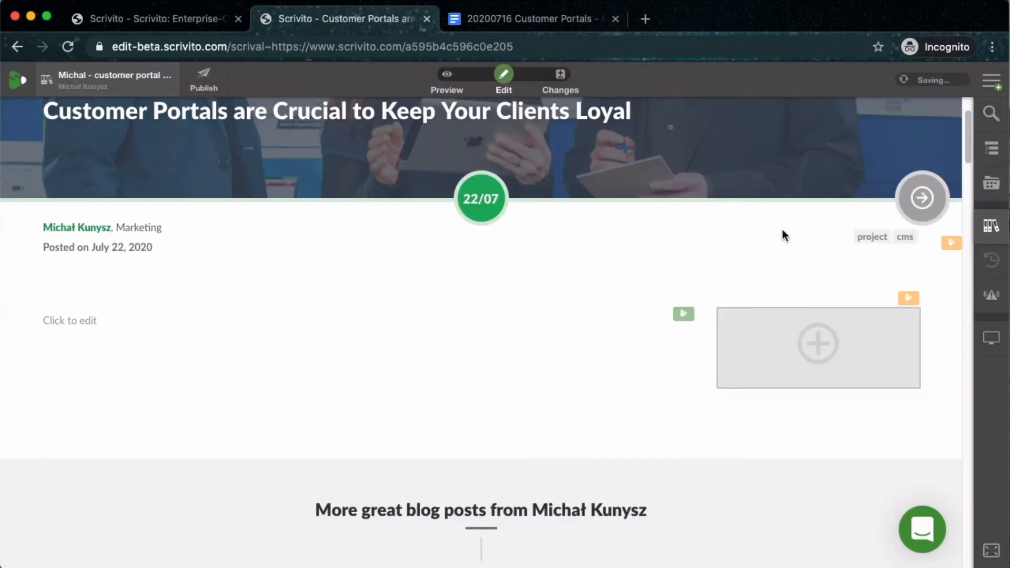
{"action": "left_click", "coordinate": [100, 322]}
{"action": "key", "text": "super+v"}
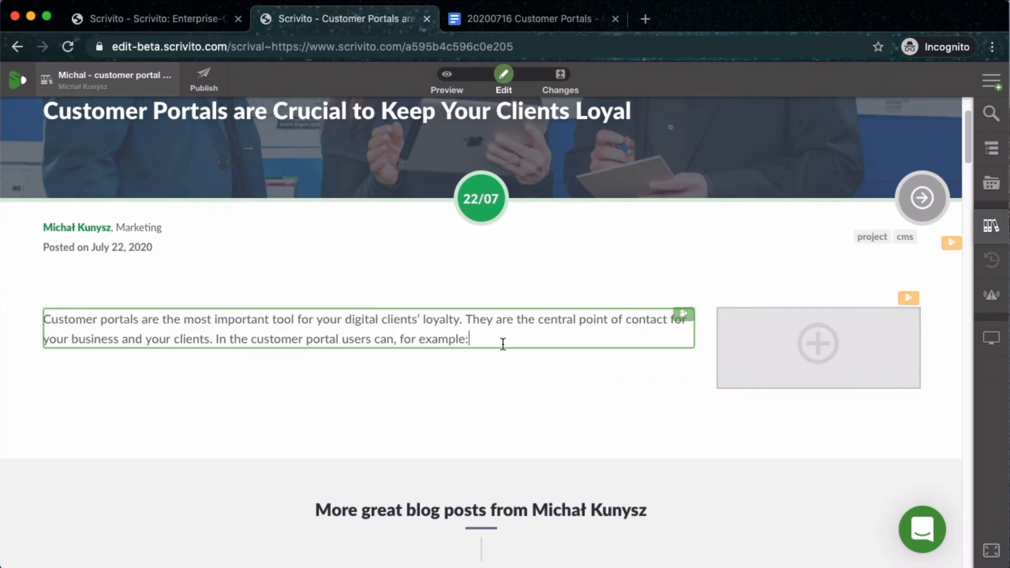
Step: Copy the seven-item list below the opening paragraph of the Google Docs draft into the post's Text widget and format it as a bulleted list
{"action": "left_click", "coordinate": [535, 27]}
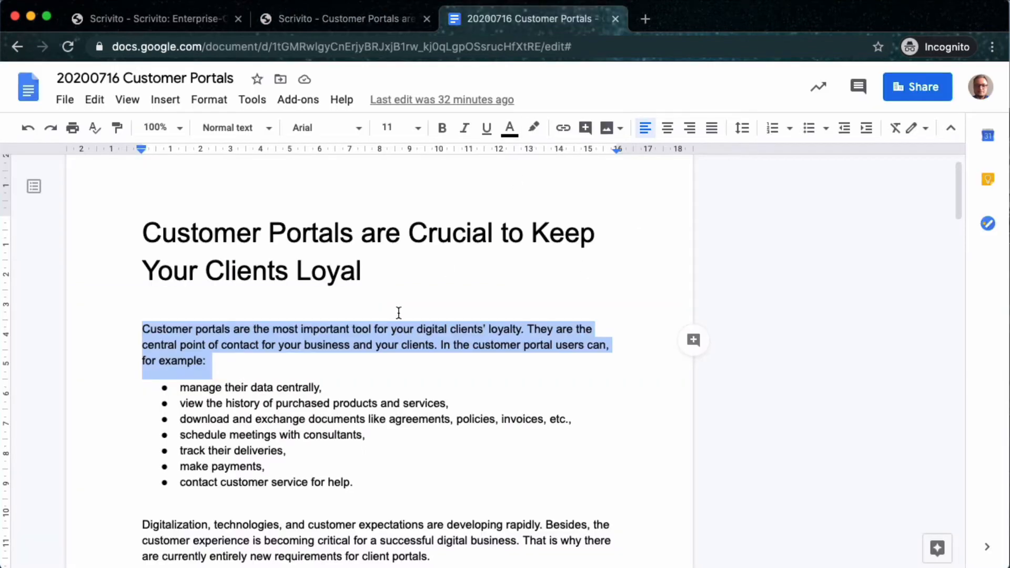
{"action": "left_click_drag", "start_coordinate": [371, 491], "coordinate": [163, 392]}
{"action": "key", "text": "super+c"}
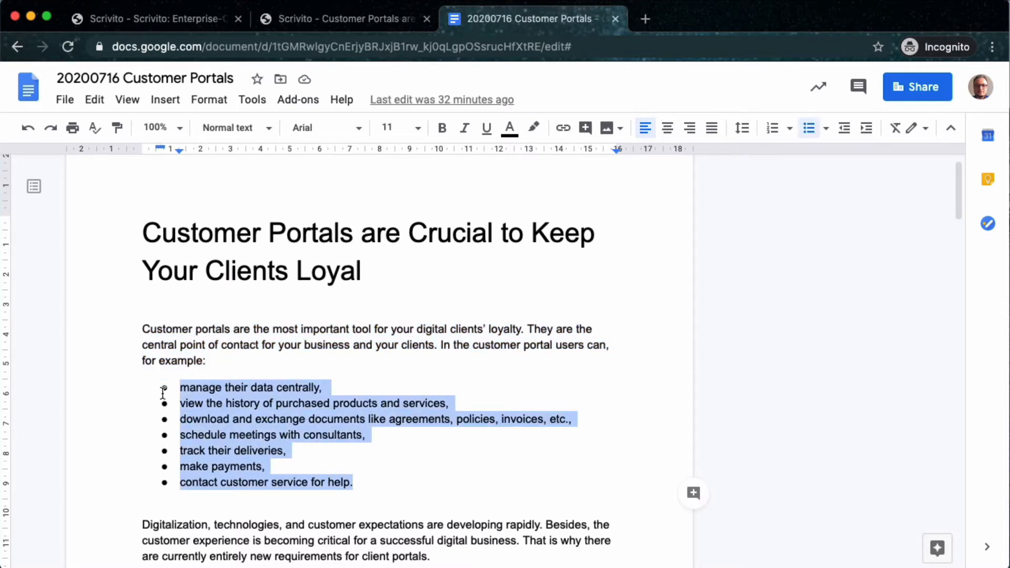
{"action": "left_click", "coordinate": [342, 18]}
{"action": "left_click", "coordinate": [319, 370]}
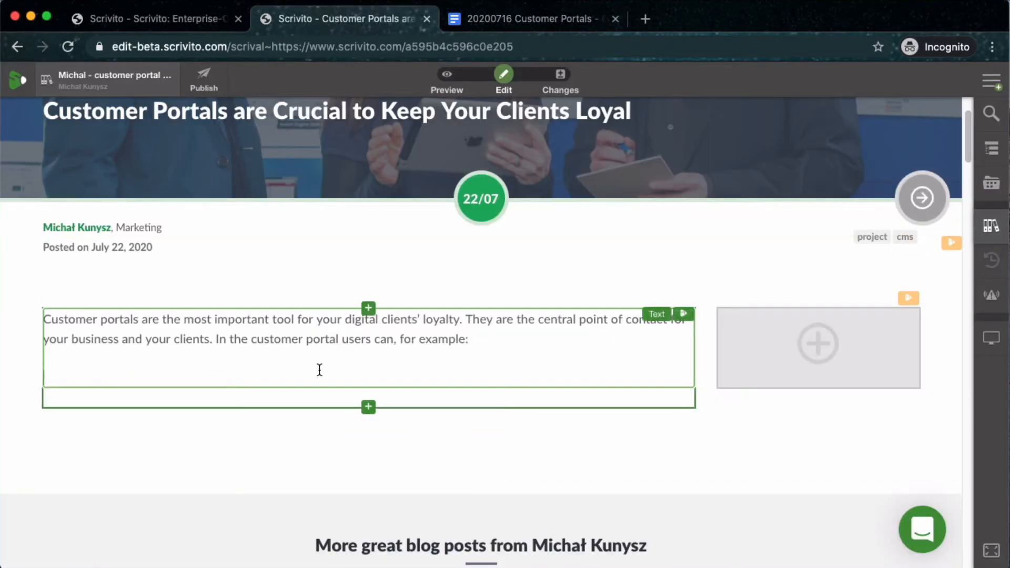
{"action": "key", "text": "super+v"}
{"action": "scroll", "coordinate": [211, 534], "scroll_direction": "down", "scroll_amount": 3}
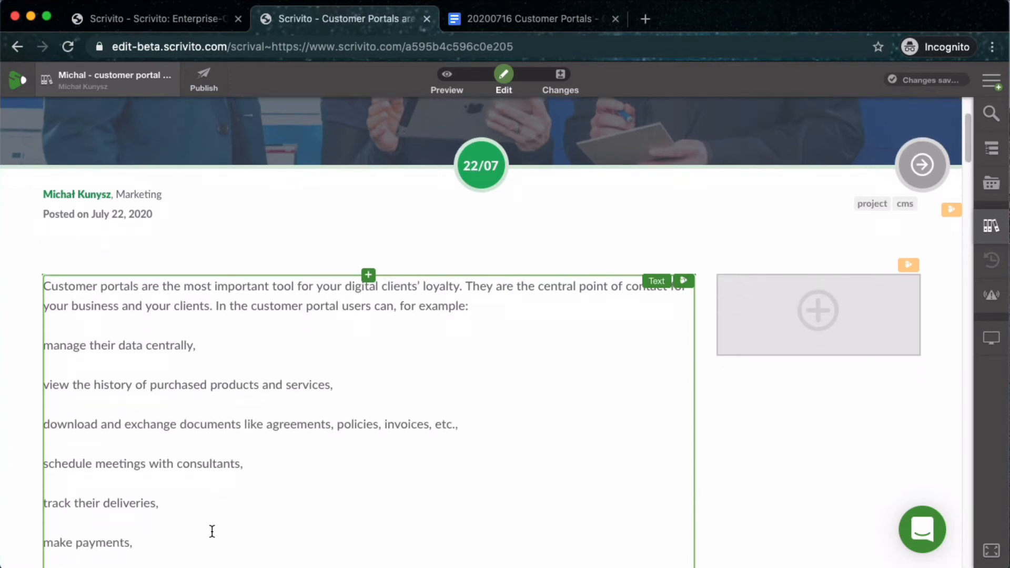
{"action": "left_click_drag", "start_coordinate": [242, 532], "coordinate": [46, 299]}
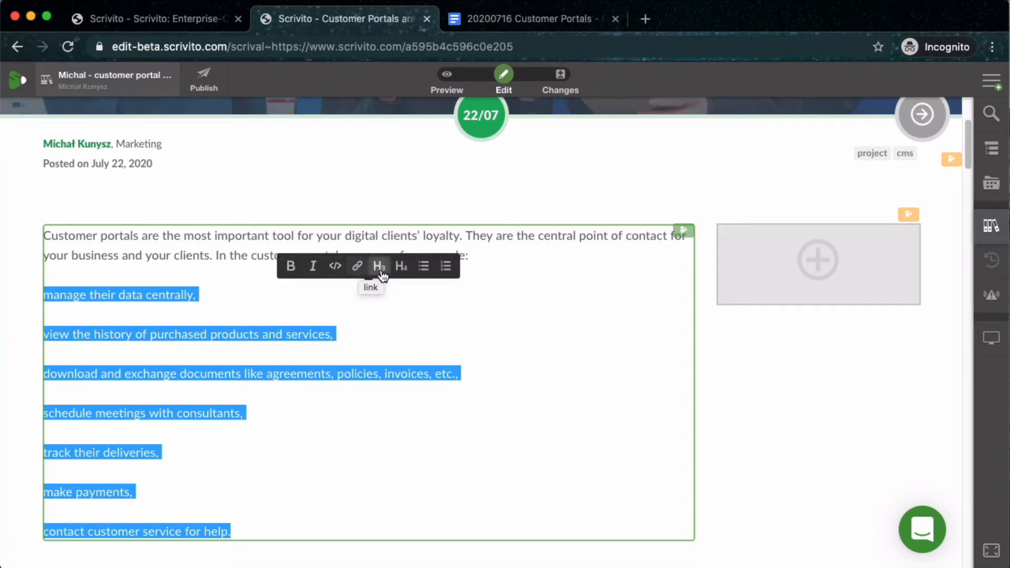
{"action": "left_click", "coordinate": [423, 266]}
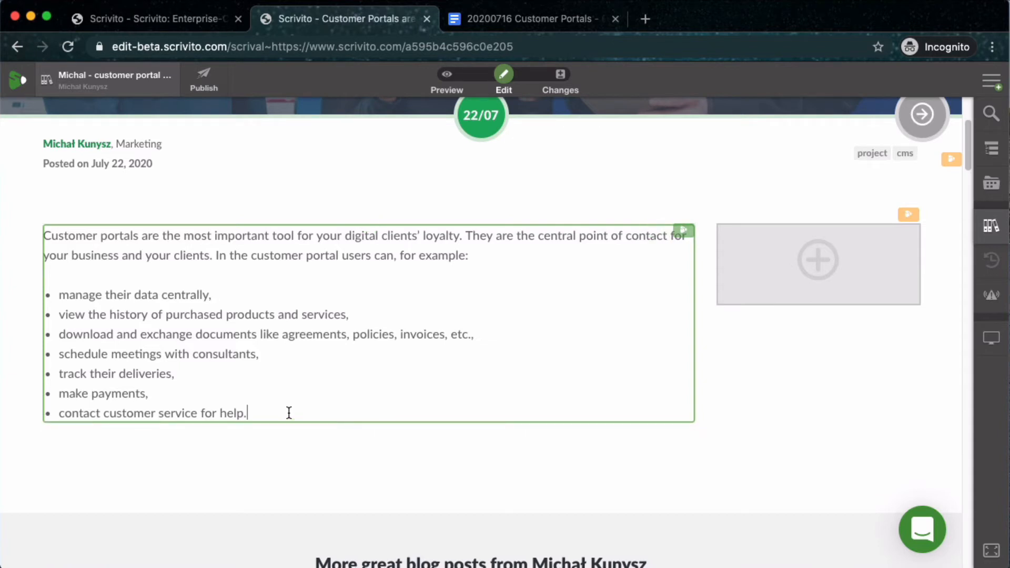
Step: Copy the bulleted list and delete it from the Text widget, keeping only the opening paragraph
{"action": "left_click_drag", "start_coordinate": [288, 413], "coordinate": [46, 298]}
{"action": "key", "text": "super+c"}
{"action": "key", "text": "BackSpace"}
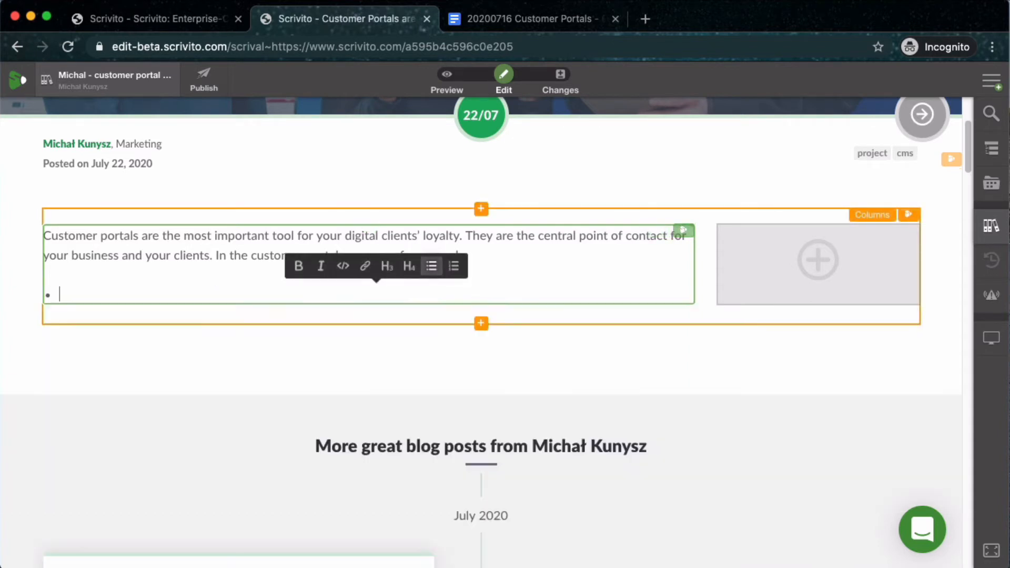
{"action": "key", "text": "BackSpace"}
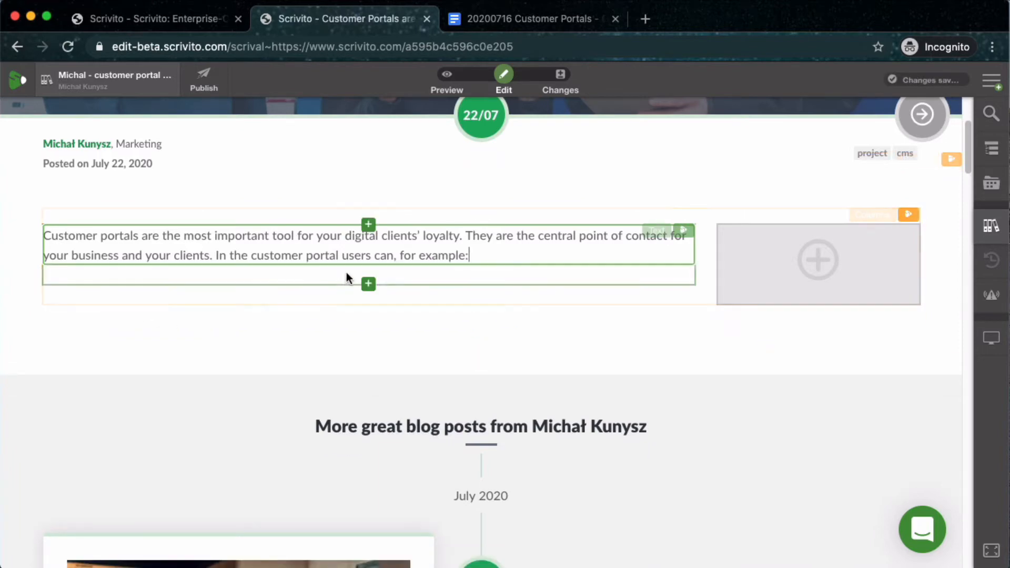
Step: Add a Tick List widget below the opening paragraph's Text widget
{"action": "left_click", "coordinate": [369, 284]}
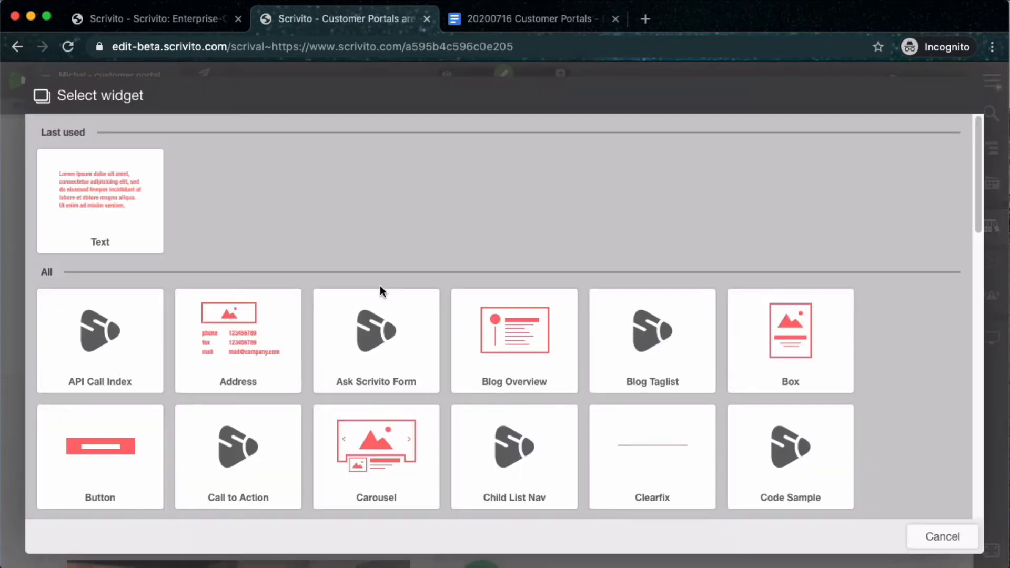
{"action": "scroll", "coordinate": [261, 414], "scroll_direction": "down", "scroll_amount": 10}
{"action": "left_click", "coordinate": [254, 395]}
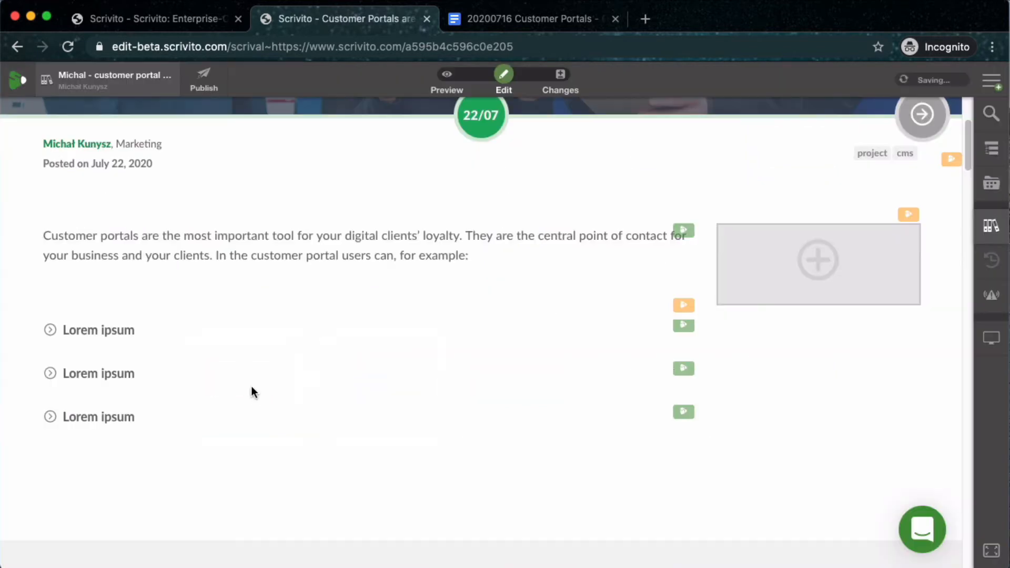
Step: Paste the copied list on a new line after "for example:" in the Text widget
{"action": "left_click", "coordinate": [481, 257]}
{"action": "key", "text": "Return"}
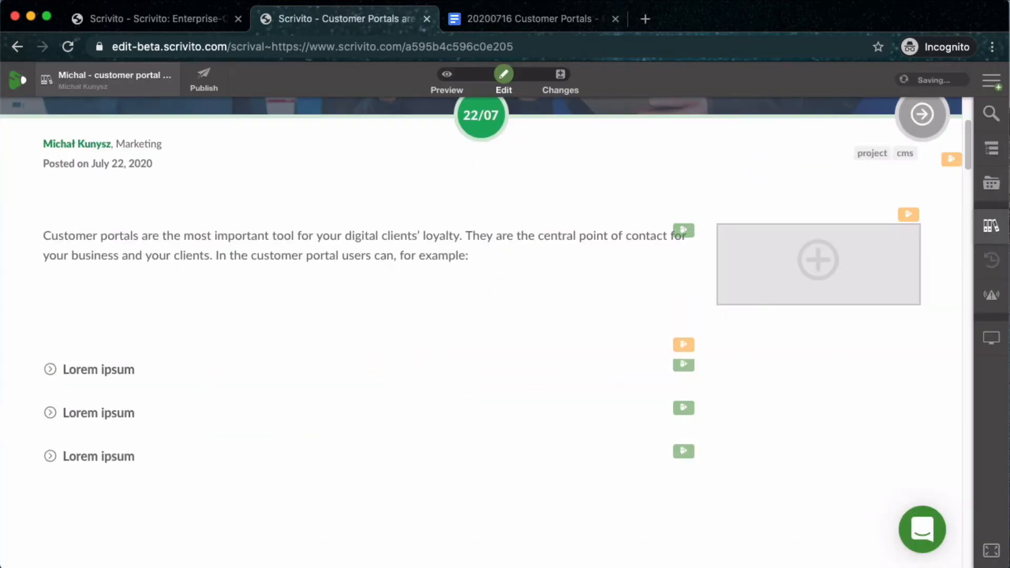
{"action": "key", "text": "super+v"}
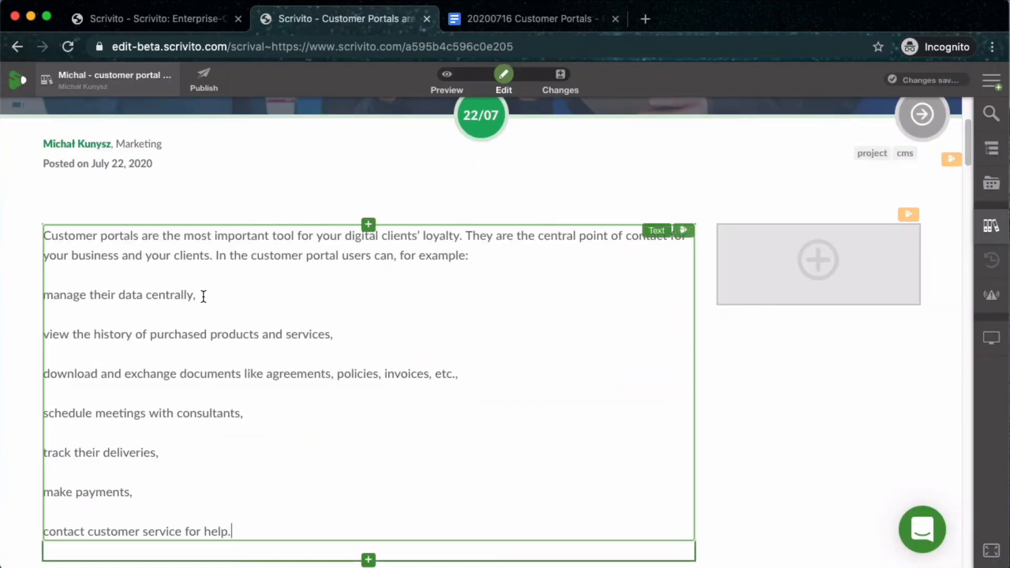
Step: Move the line "manage their data centrally," from the Text widget into the first tick list item, replacing its placeholder text
{"action": "scroll", "coordinate": [201, 295], "scroll_direction": "down", "scroll_amount": 2}
{"action": "double_click", "coordinate": [129, 240]}
{"action": "left_click", "coordinate": [128, 241]}
{"action": "key", "text": "super+c"}
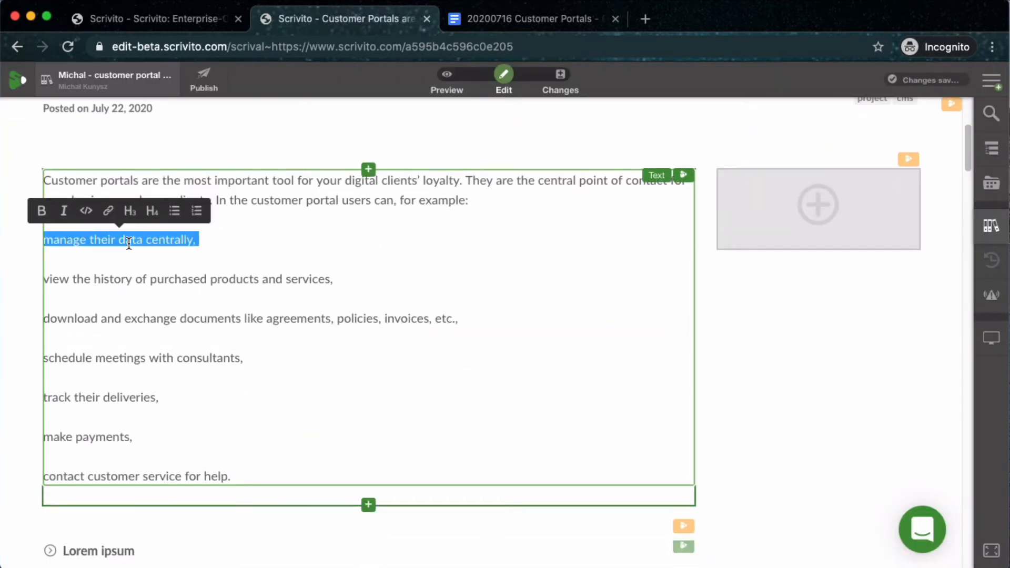
{"action": "key", "text": "BackSpace"}
{"action": "left_click", "coordinate": [104, 511]}
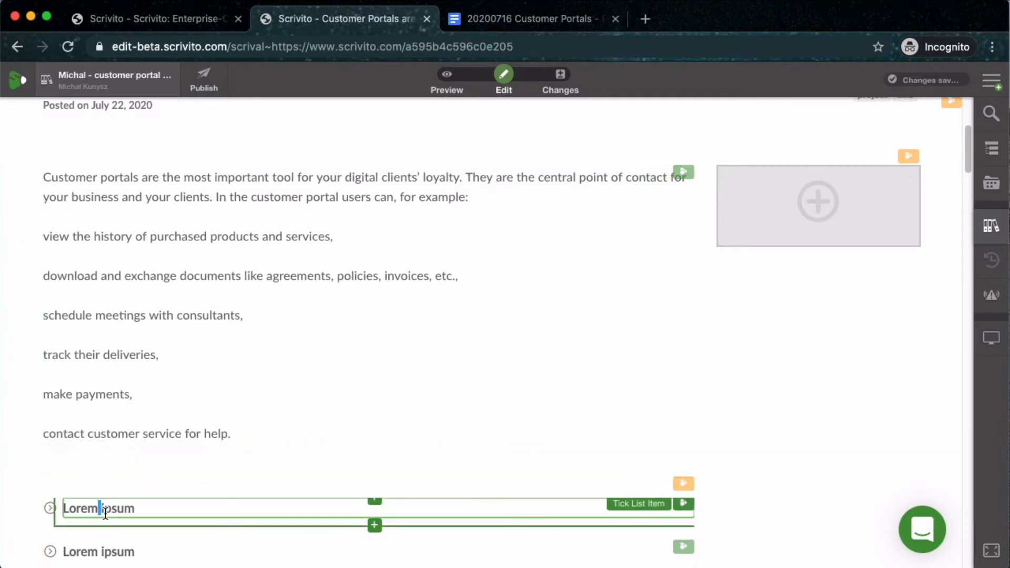
{"action": "triple_click", "coordinate": [103, 511]}
{"action": "key", "text": "super+v"}
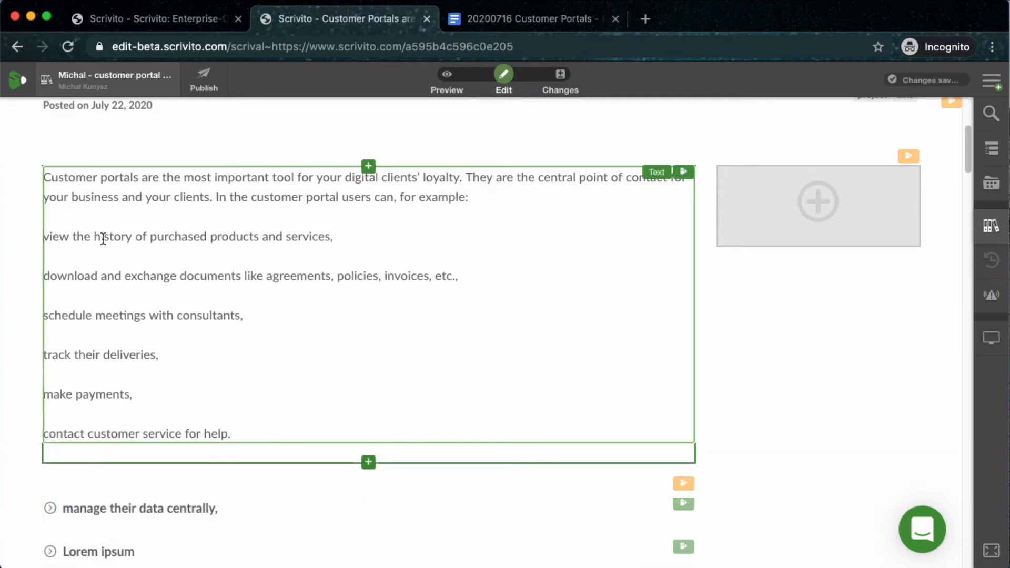
Step: Move the "view the history of purchased products and services," and "download and exchange documents" lines into the second and third tick list items
{"action": "triple_click", "coordinate": [102, 236]}
{"action": "key", "text": "super+c"}
{"action": "key", "text": "BackSpace"}
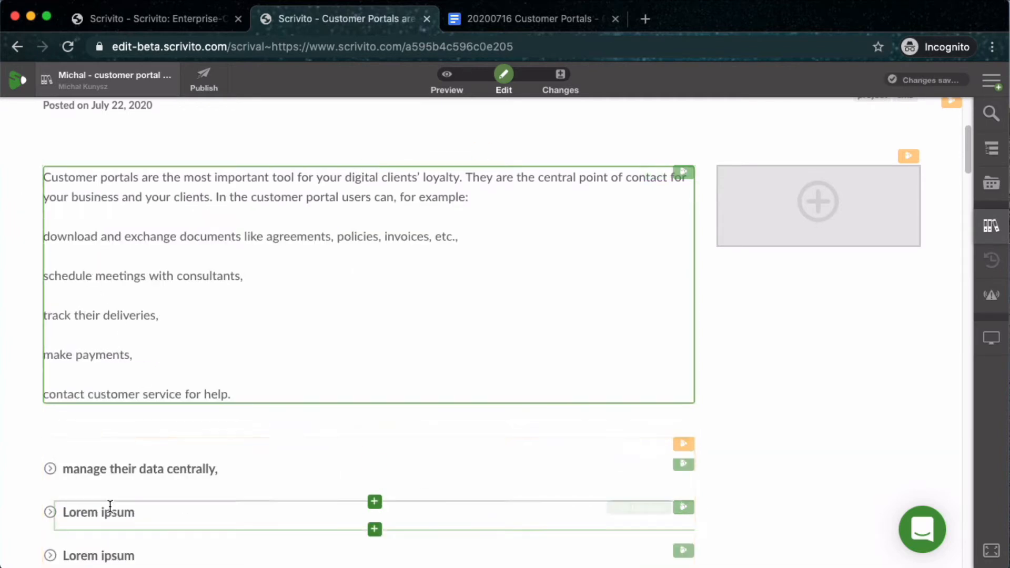
{"action": "triple_click", "coordinate": [107, 512]}
{"action": "key", "text": "super+v"}
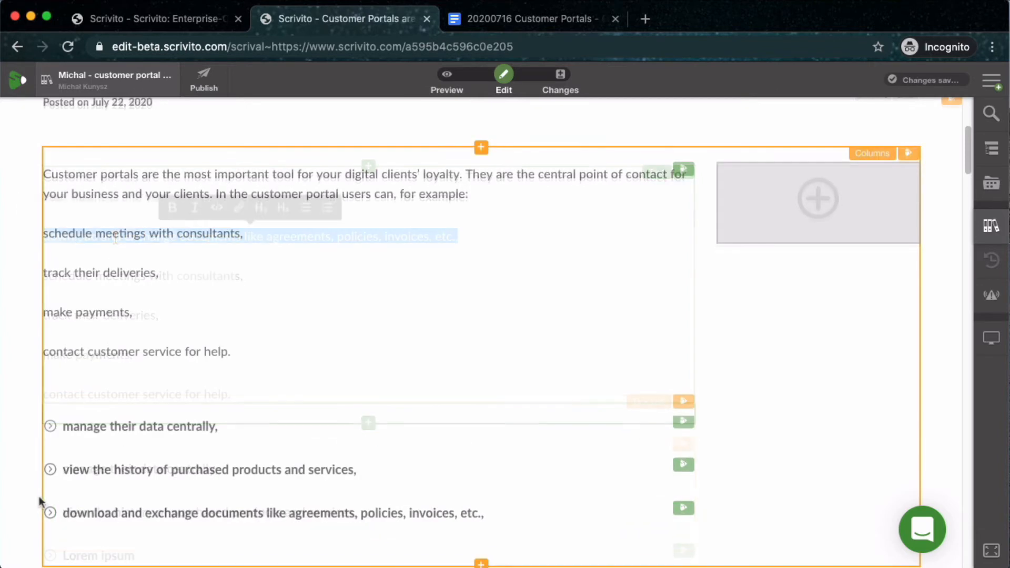
Step: Add four more tick list items, move the remaining list lines into them, and remove the leftover empty lines from the Text widget
{"action": "left_click", "coordinate": [144, 468]}
{"action": "scroll", "coordinate": [301, 480], "scroll_direction": "down", "scroll_amount": 1}
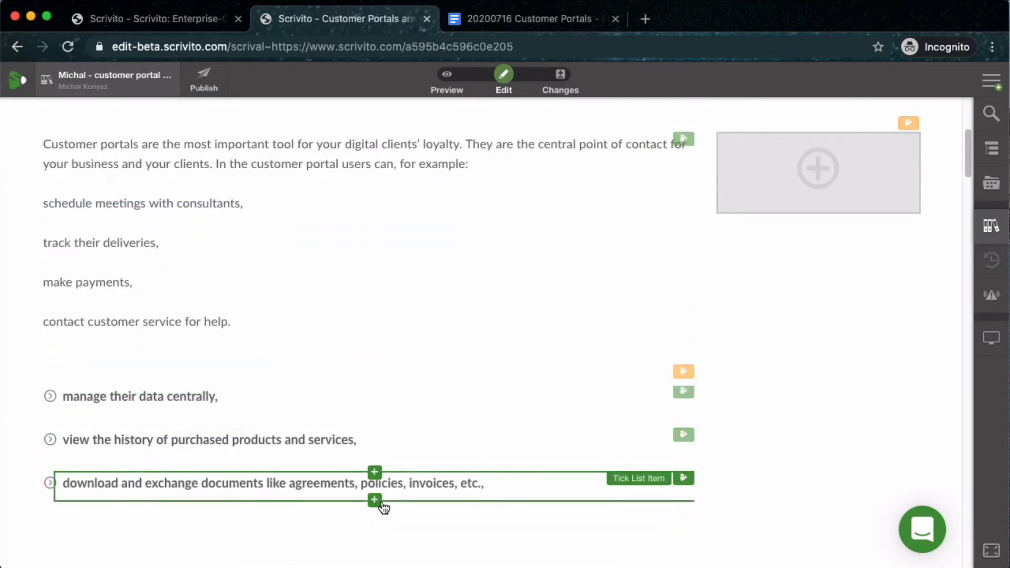
{"action": "left_click", "coordinate": [375, 500]}
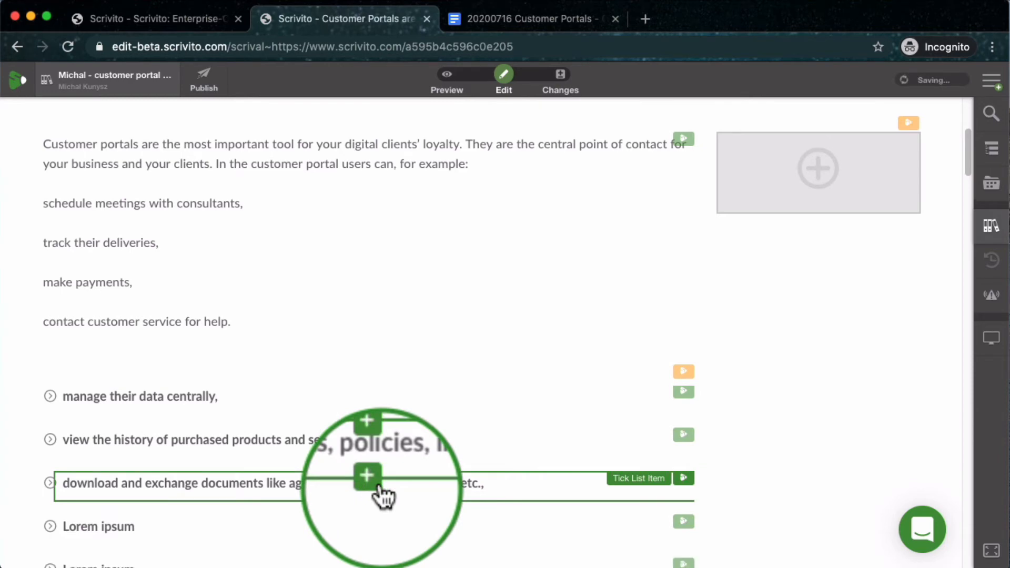
{"action": "triple_click", "coordinate": [137, 204]}
{"action": "key", "text": "BackSpace"}
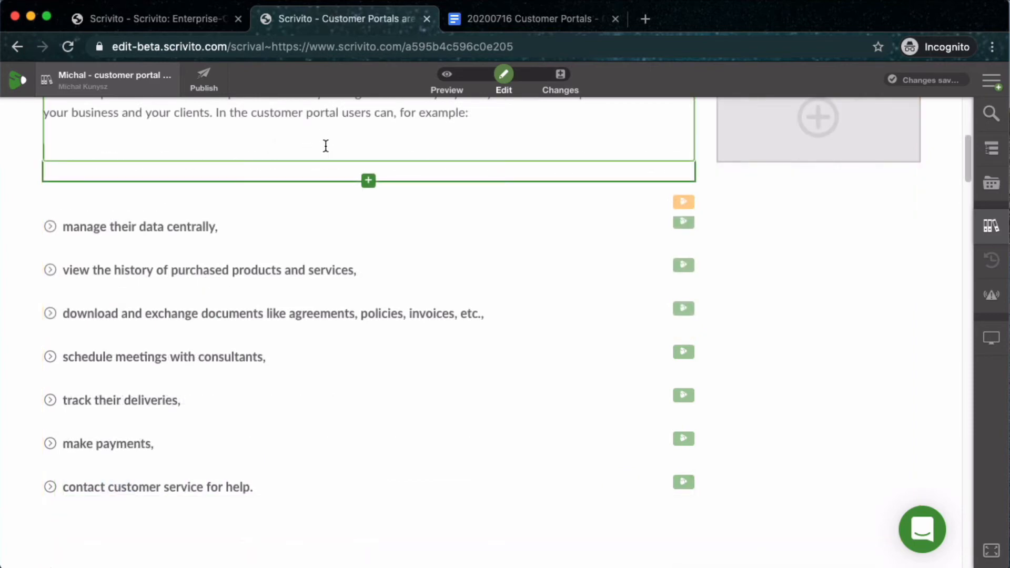
{"action": "key", "text": "BackSpace"}
{"action": "key", "text": "BackSpace"}
{"action": "key", "text": "BackSpace"}
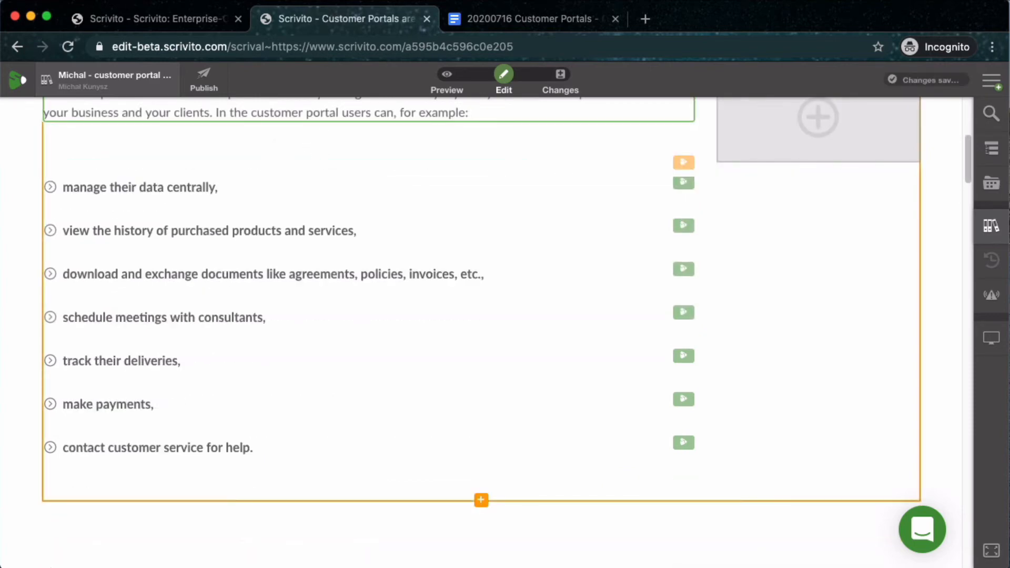
Step: Preview the blog post with its opening paragraph and tick list
{"action": "scroll", "coordinate": [294, 162], "scroll_direction": "up", "scroll_amount": 6}
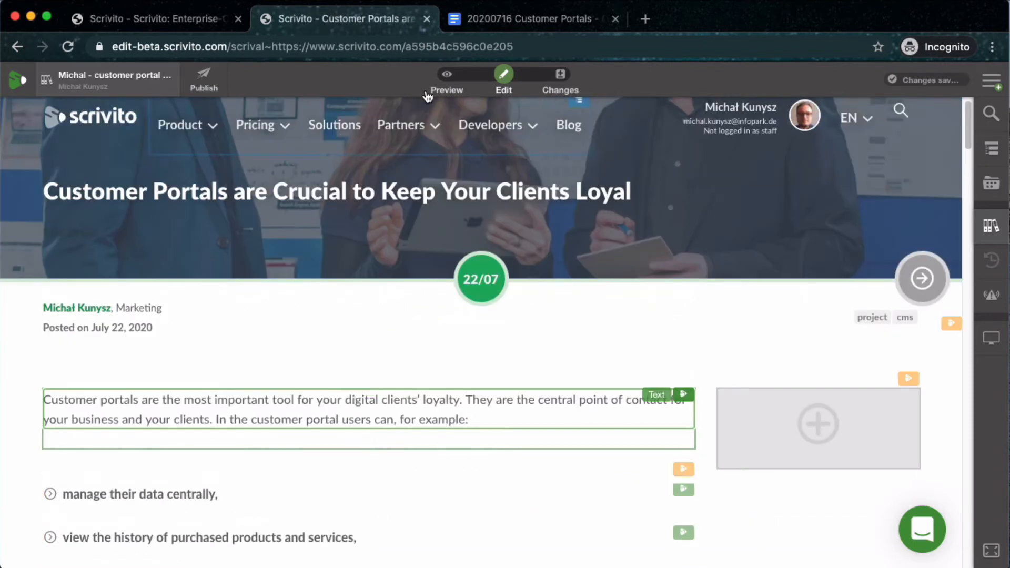
{"action": "left_click", "coordinate": [448, 86]}
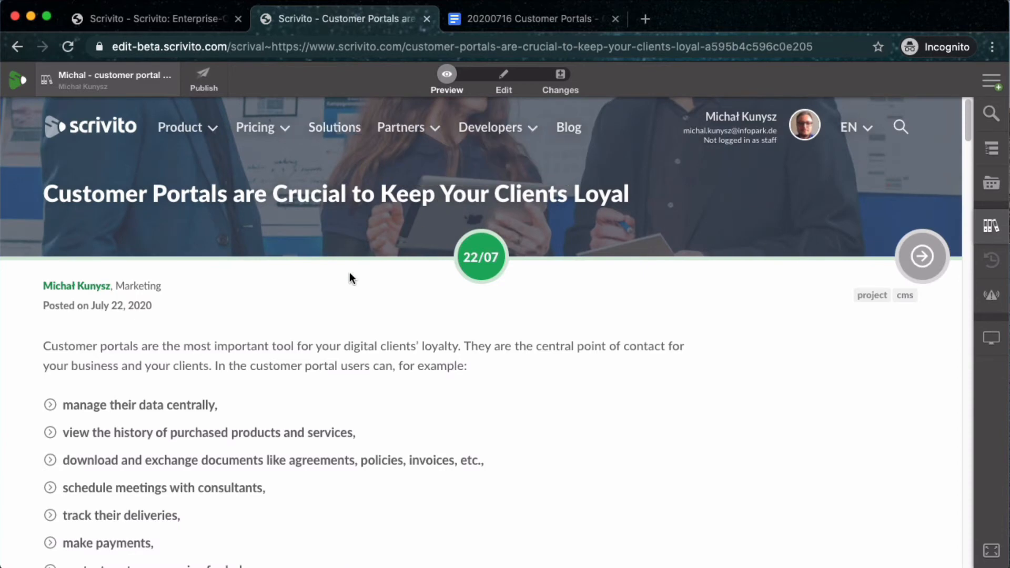
{"action": "scroll", "coordinate": [350, 272], "scroll_direction": "down", "scroll_amount": 2}
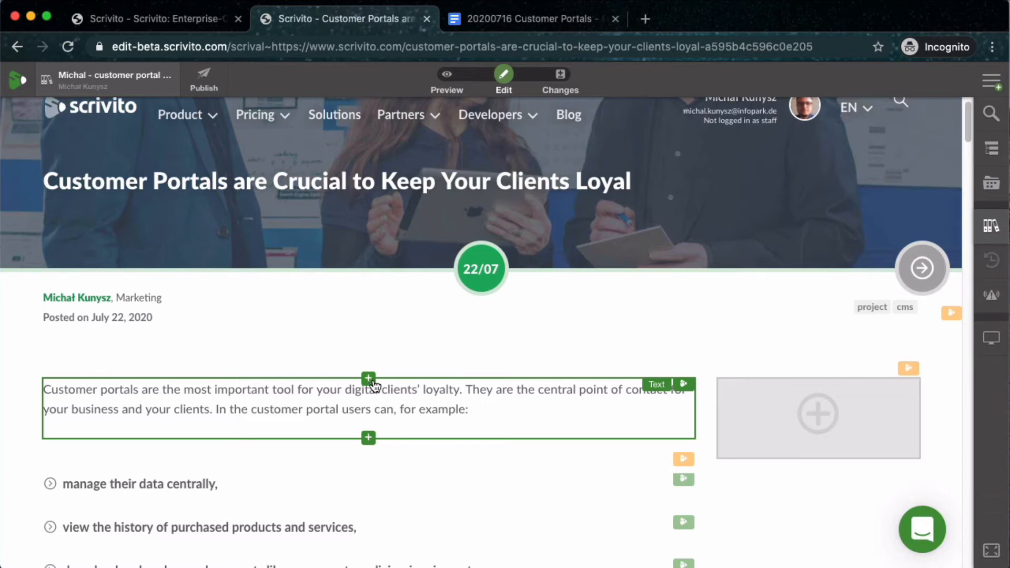
Step: Insert an Image widget above the opening Text widget and fill it with customer-portals.jpg
{"action": "left_click", "coordinate": [369, 379]}
{"action": "scroll", "coordinate": [431, 384], "scroll_direction": "down", "scroll_amount": 10}
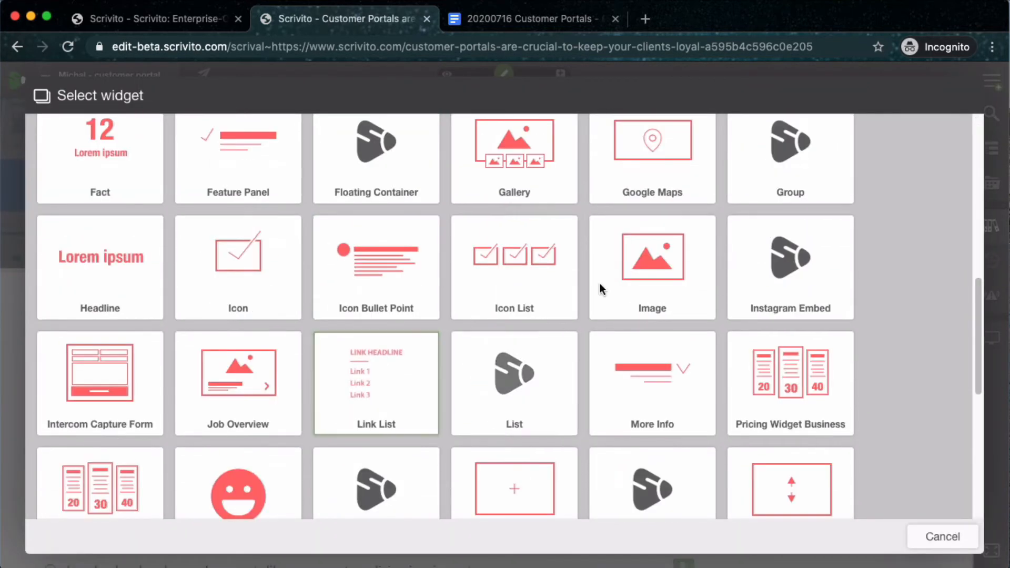
{"action": "left_click", "coordinate": [634, 271]}
{"action": "left_click", "coordinate": [506, 402]}
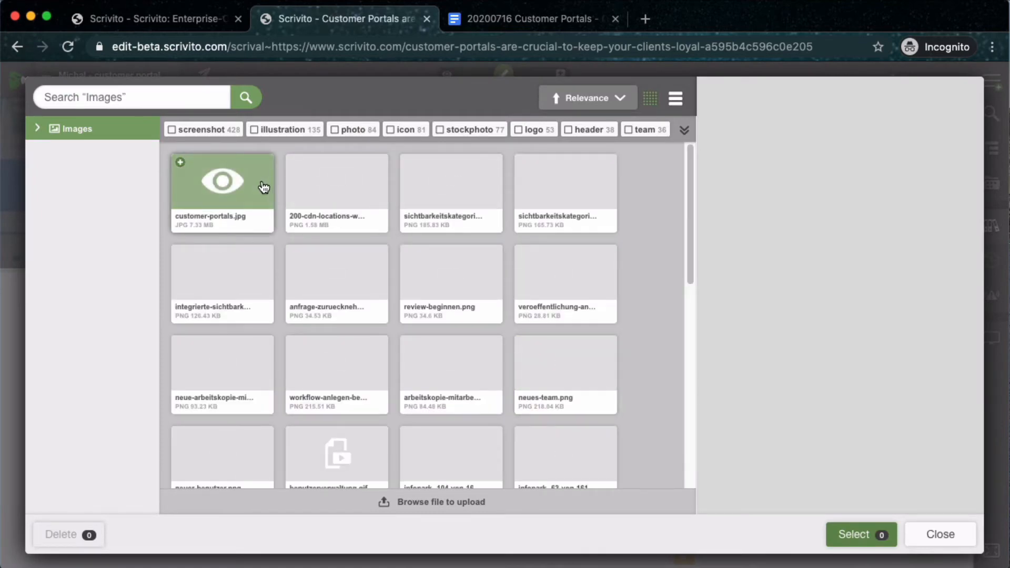
{"action": "left_click", "coordinate": [263, 187]}
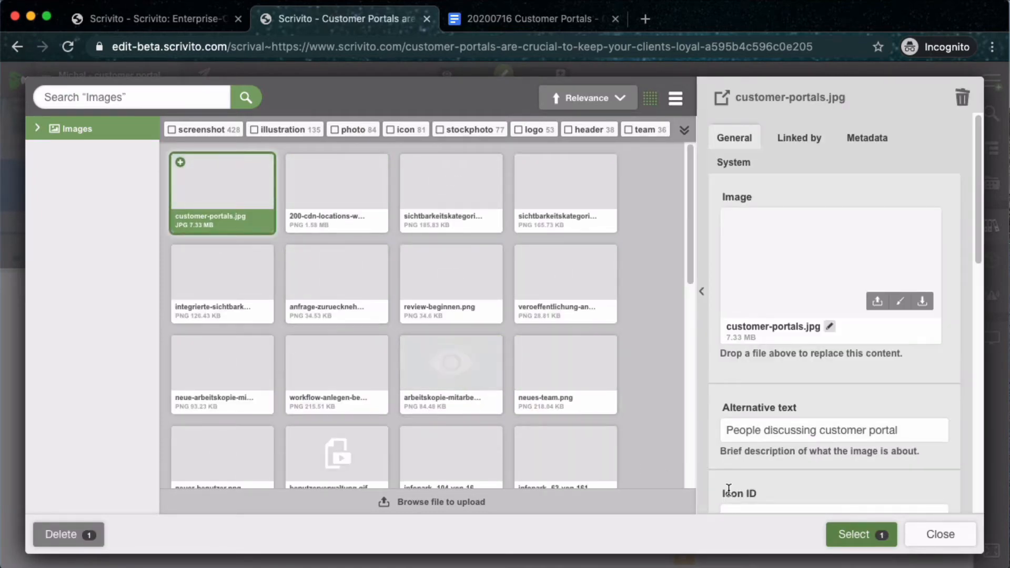
{"action": "left_click", "coordinate": [853, 535]}
Step: Set the new Image widget's alignment to Right, its appearance to dropshadow and its floating image width to 33 percent
{"action": "scroll", "coordinate": [585, 472], "scroll_direction": "down", "scroll_amount": 1}
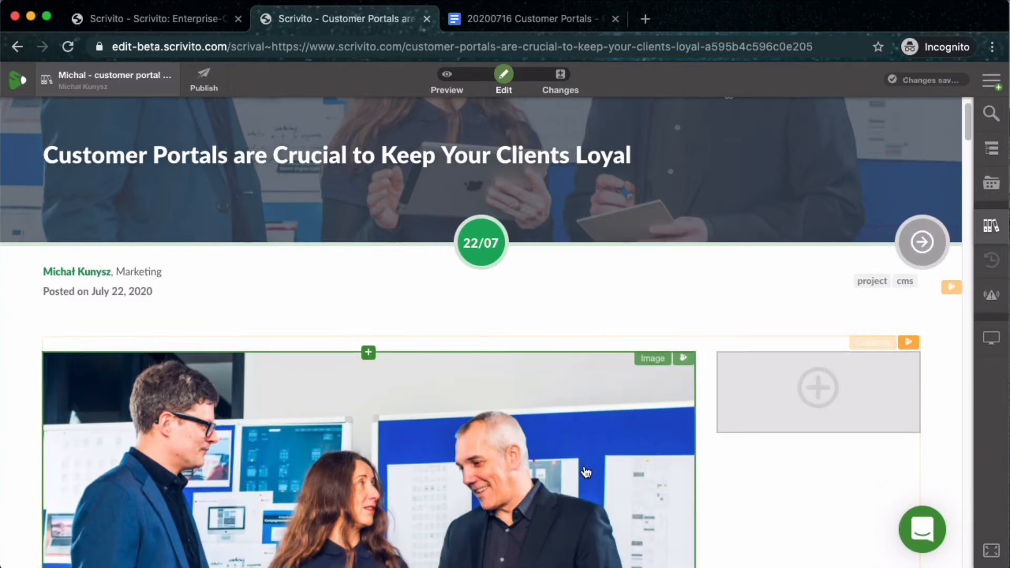
{"action": "scroll", "coordinate": [586, 472], "scroll_direction": "down", "scroll_amount": 5}
{"action": "scroll", "coordinate": [679, 188], "scroll_direction": "down", "scroll_amount": 2}
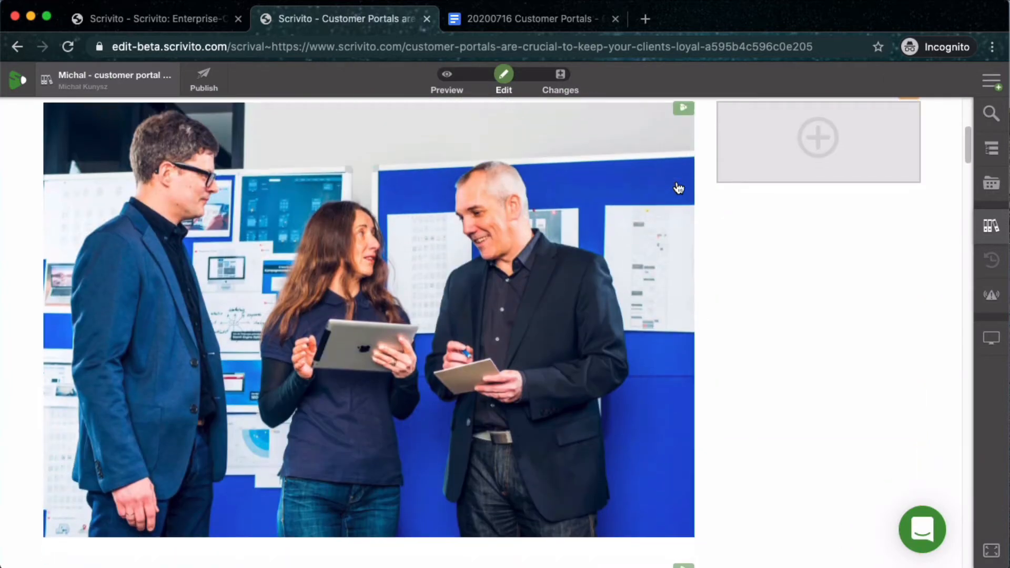
{"action": "scroll", "coordinate": [678, 189], "scroll_direction": "up", "scroll_amount": 3}
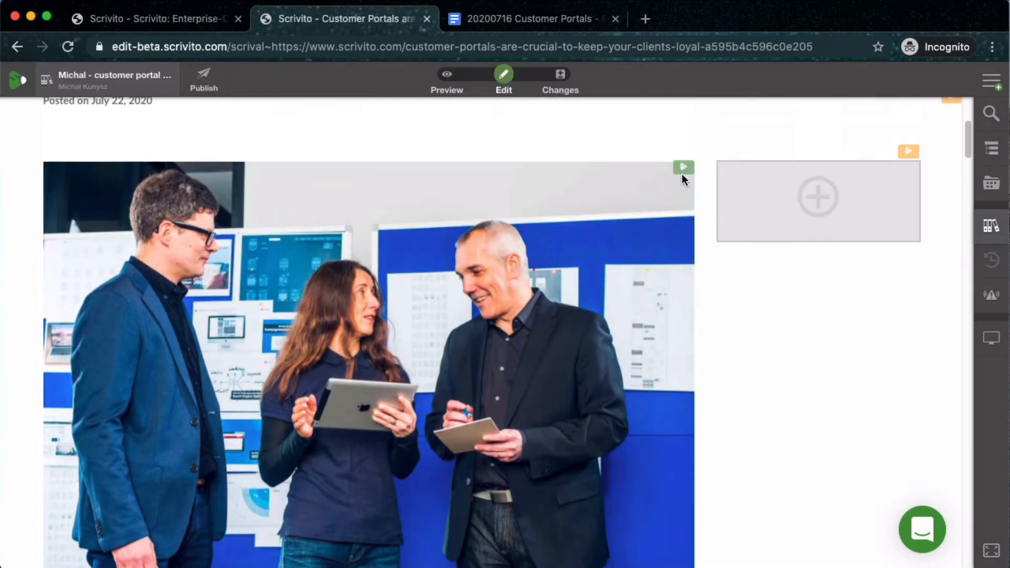
{"action": "left_click", "coordinate": [684, 167]}
{"action": "left_click", "coordinate": [711, 195]}
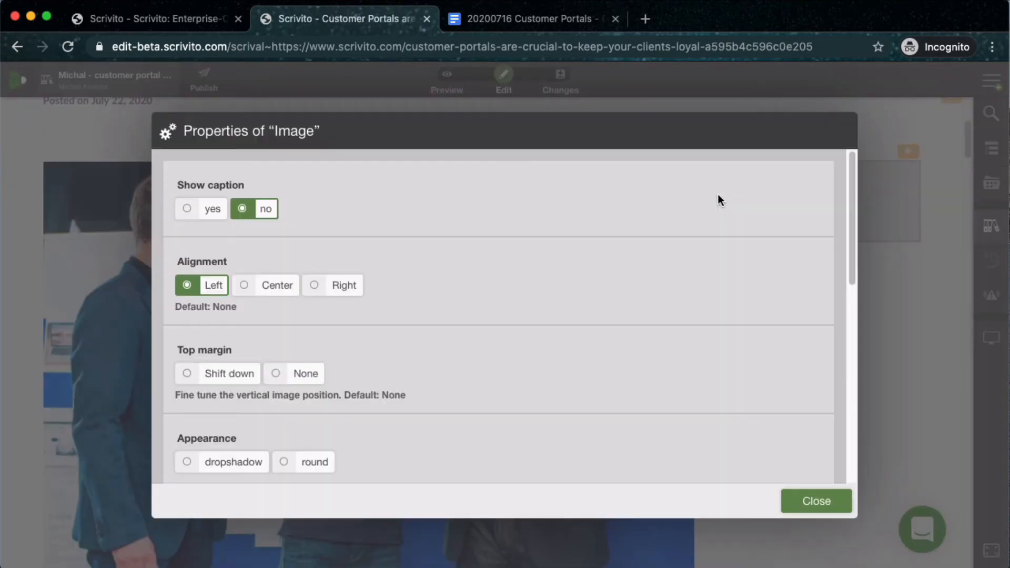
{"action": "left_click", "coordinate": [345, 293]}
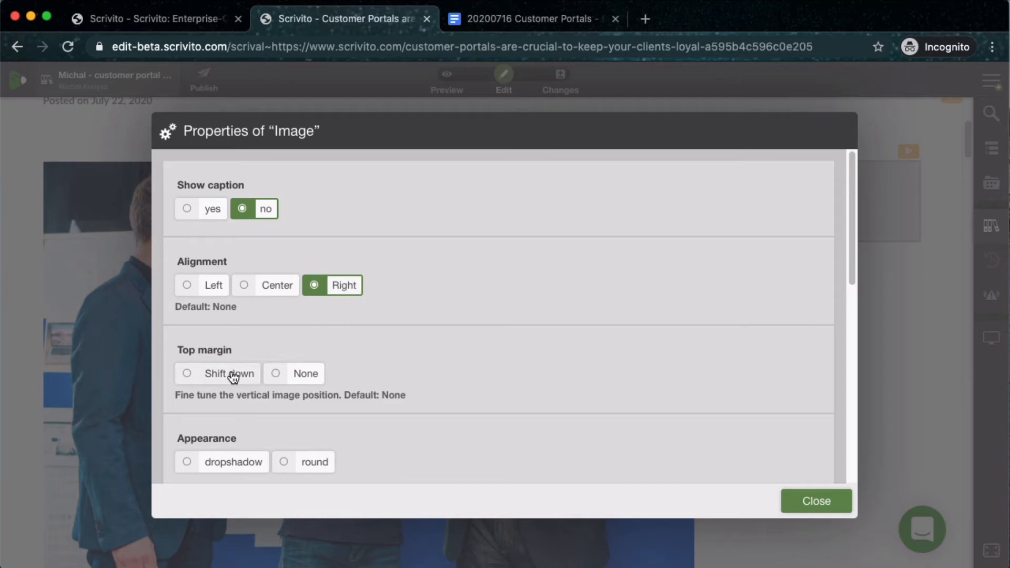
{"action": "scroll", "coordinate": [237, 389], "scroll_direction": "down", "scroll_amount": 1}
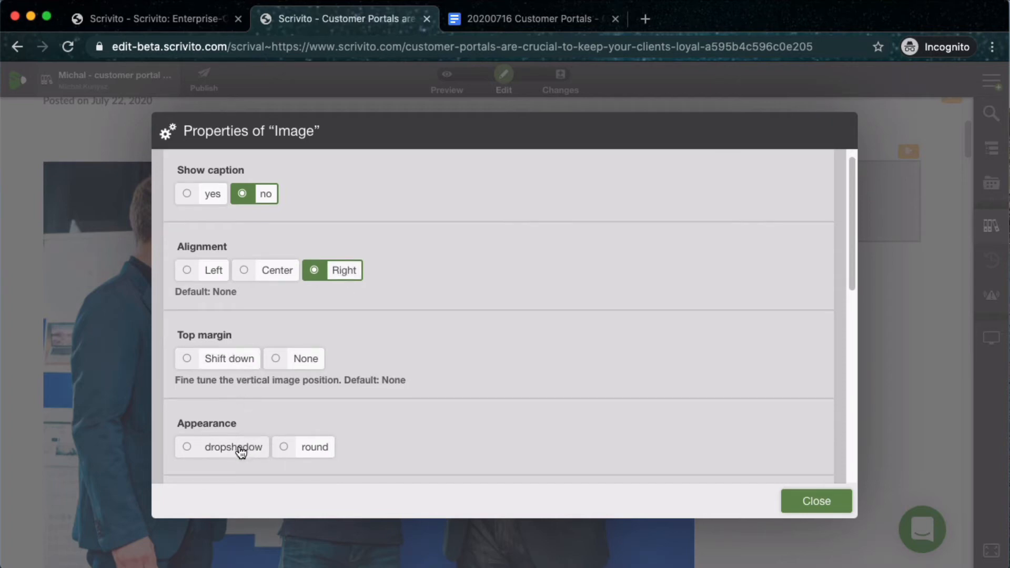
{"action": "left_click", "coordinate": [240, 452]}
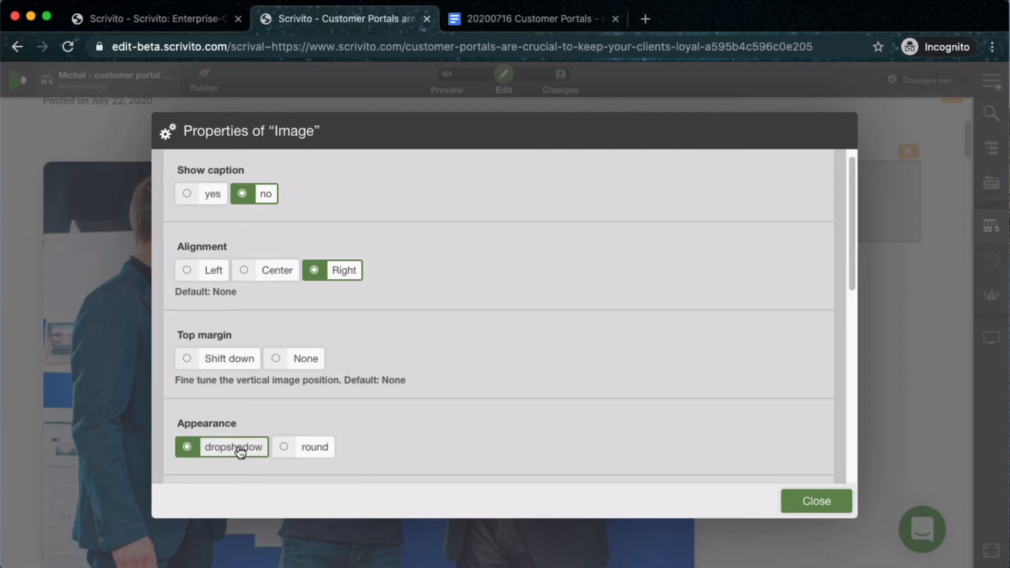
{"action": "scroll", "coordinate": [240, 452], "scroll_direction": "down", "scroll_amount": 5}
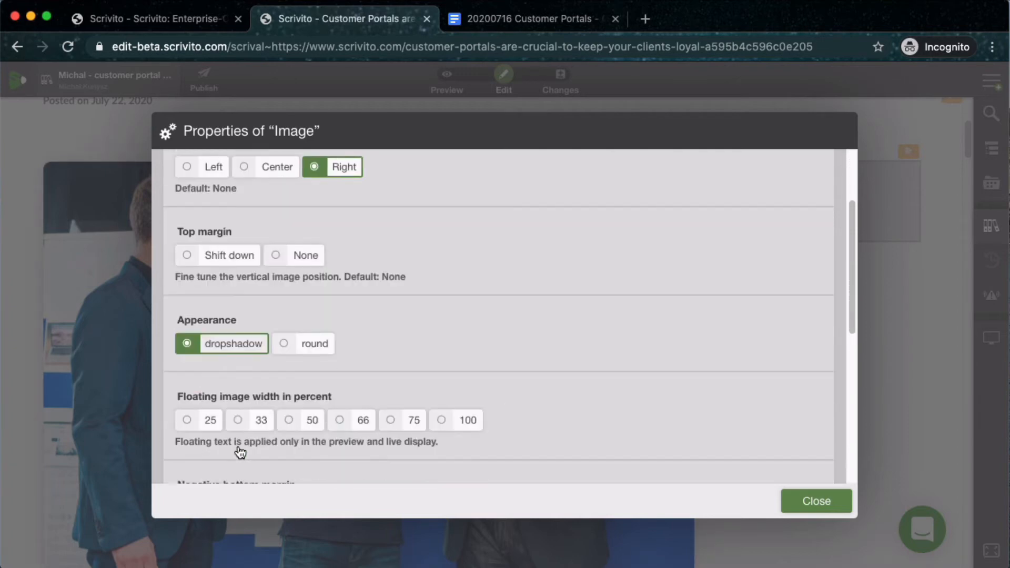
{"action": "left_click", "coordinate": [262, 419]}
{"action": "scroll", "coordinate": [409, 446], "scroll_direction": "down", "scroll_amount": 3}
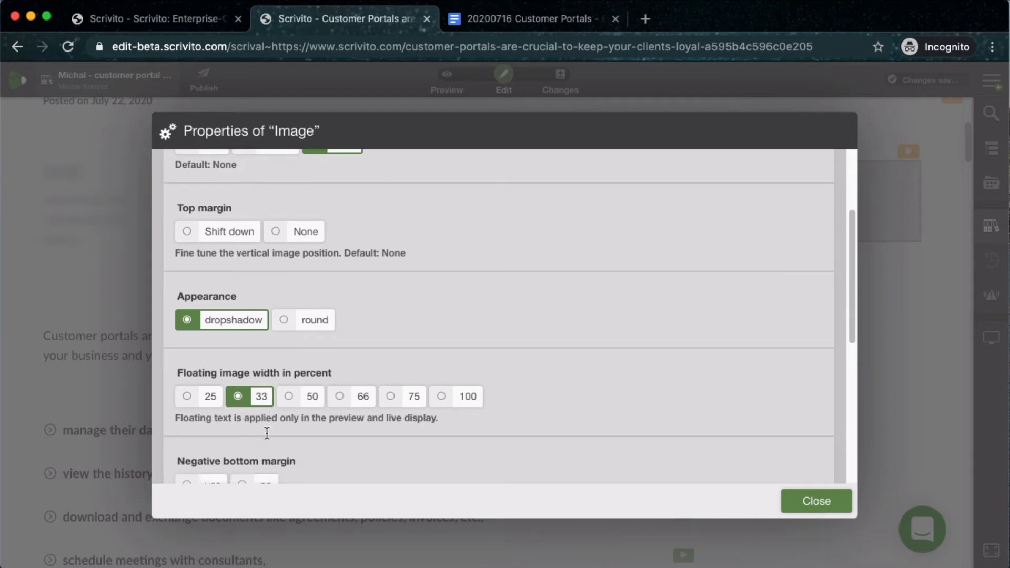
{"action": "left_click", "coordinate": [794, 497]}
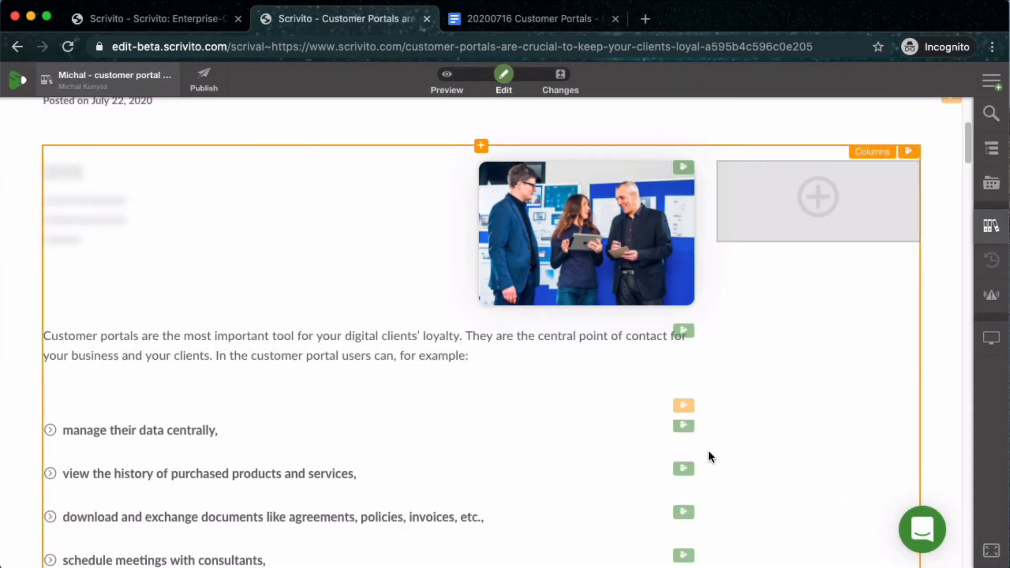
Step: Preview the blog post to check how the opening text and tick list flow around the image, and return to editing
{"action": "left_click", "coordinate": [447, 84]}
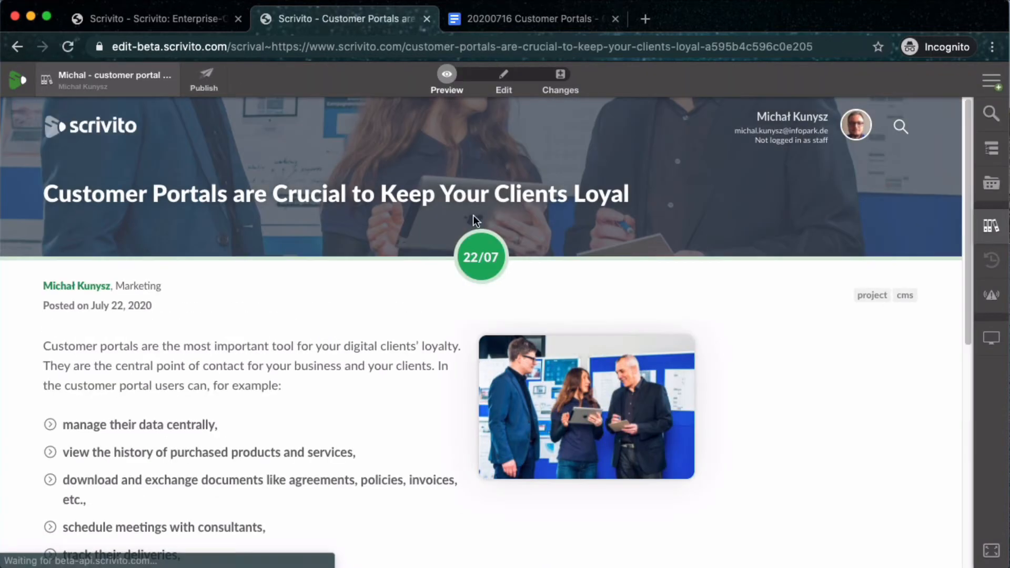
{"action": "scroll", "coordinate": [385, 241], "scroll_direction": "down", "scroll_amount": 1}
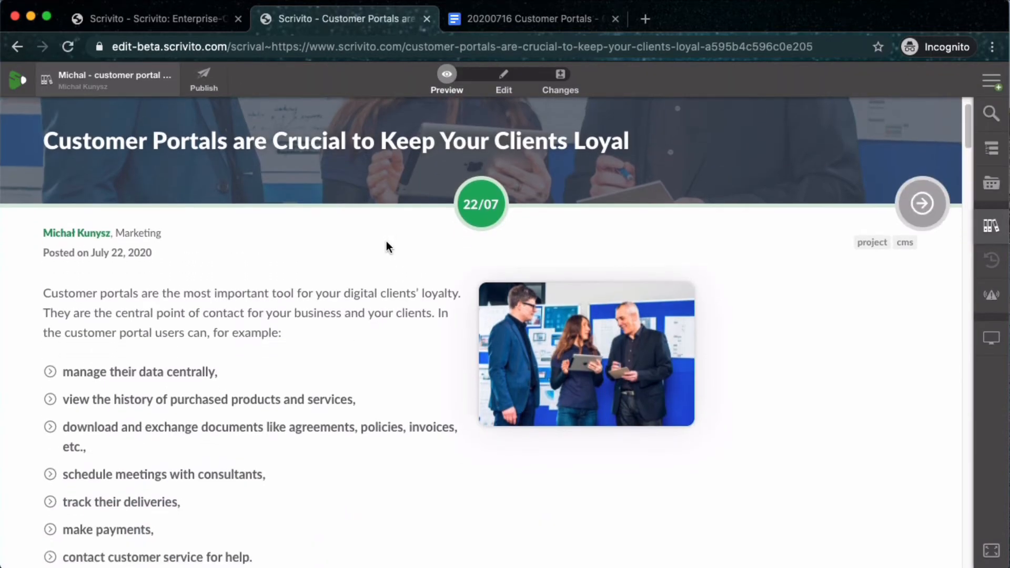
{"action": "scroll", "coordinate": [387, 243], "scroll_direction": "down", "scroll_amount": 2}
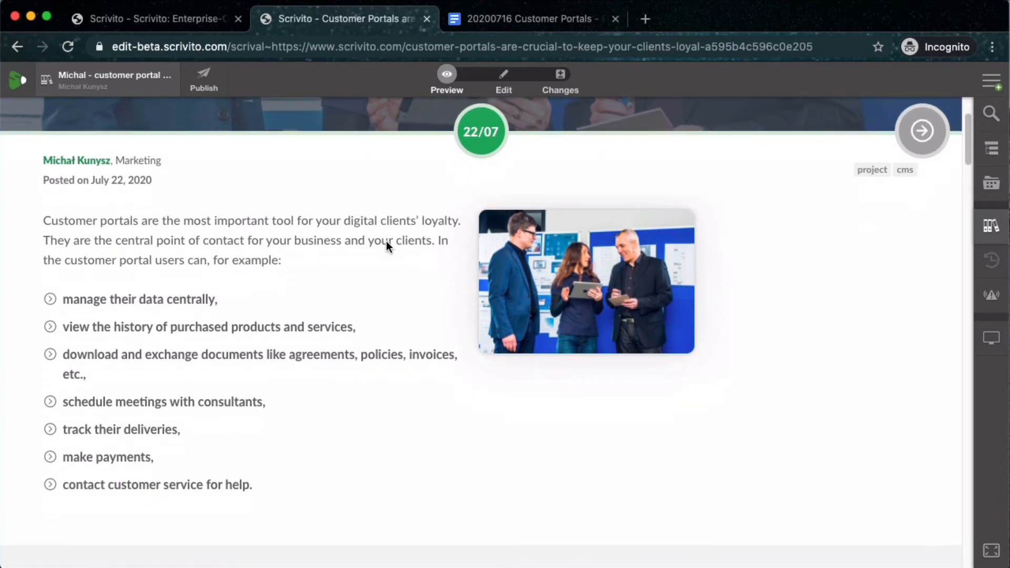
{"action": "scroll", "coordinate": [386, 243], "scroll_direction": "down", "scroll_amount": 2}
{"action": "scroll", "coordinate": [387, 242], "scroll_direction": "down", "scroll_amount": 1}
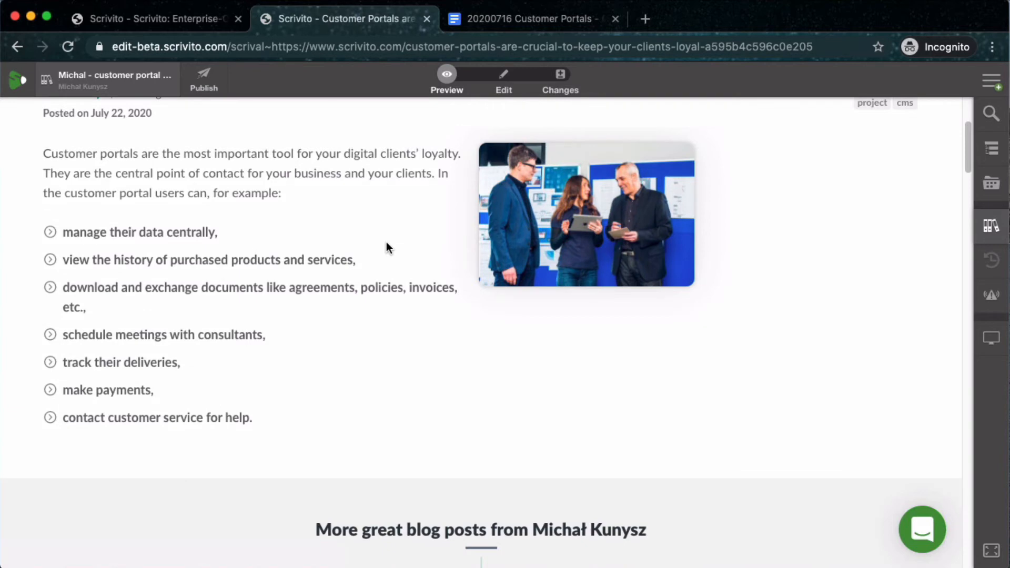
{"action": "scroll", "coordinate": [387, 243], "scroll_direction": "up", "scroll_amount": 5}
{"action": "left_click", "coordinate": [503, 91]}
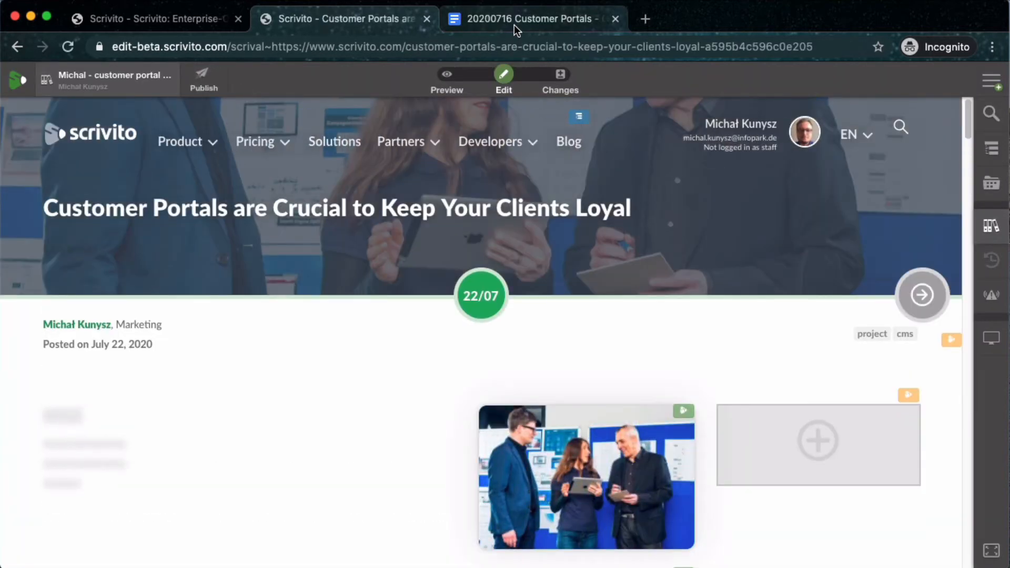
Step: Copy the paragraph beginning "Digitalization, technologies, and customer expectations" from the Google Docs draft into a new Text widget below the tick list in Scrivito
{"action": "left_click", "coordinate": [513, 24]}
{"action": "scroll", "coordinate": [428, 237], "scroll_direction": "down", "scroll_amount": 3}
{"action": "scroll", "coordinate": [429, 237], "scroll_direction": "down", "scroll_amount": 2}
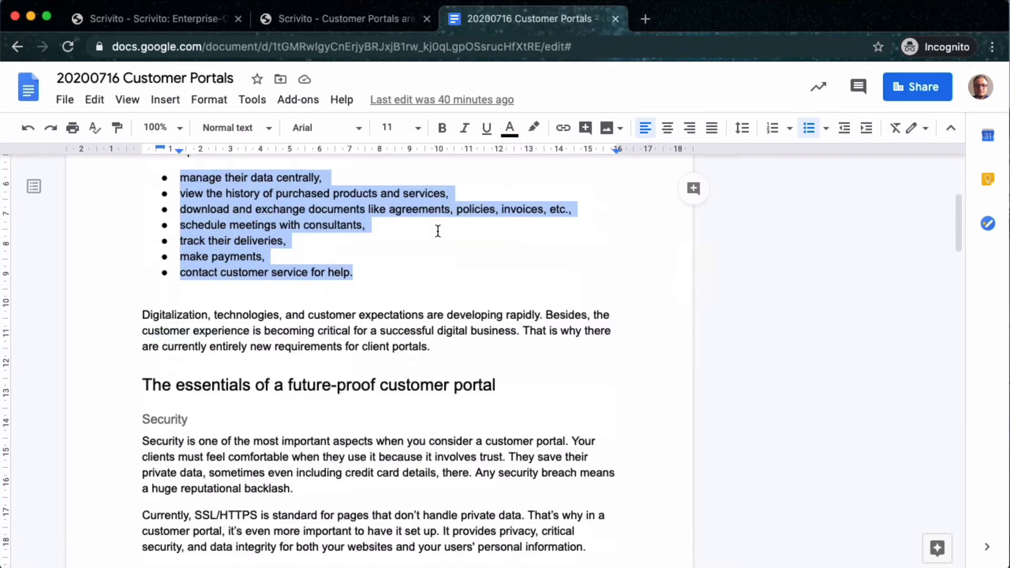
{"action": "left_click_drag", "start_coordinate": [142, 314], "coordinate": [457, 345]}
{"action": "key", "text": "super+c"}
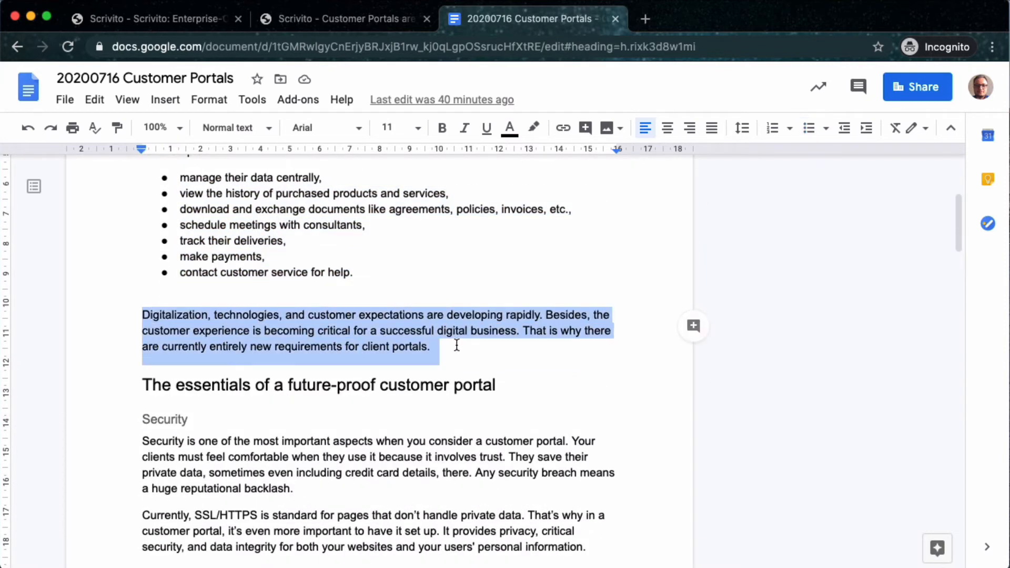
{"action": "left_click", "coordinate": [369, 19]}
{"action": "scroll", "coordinate": [336, 275], "scroll_direction": "down", "scroll_amount": 7}
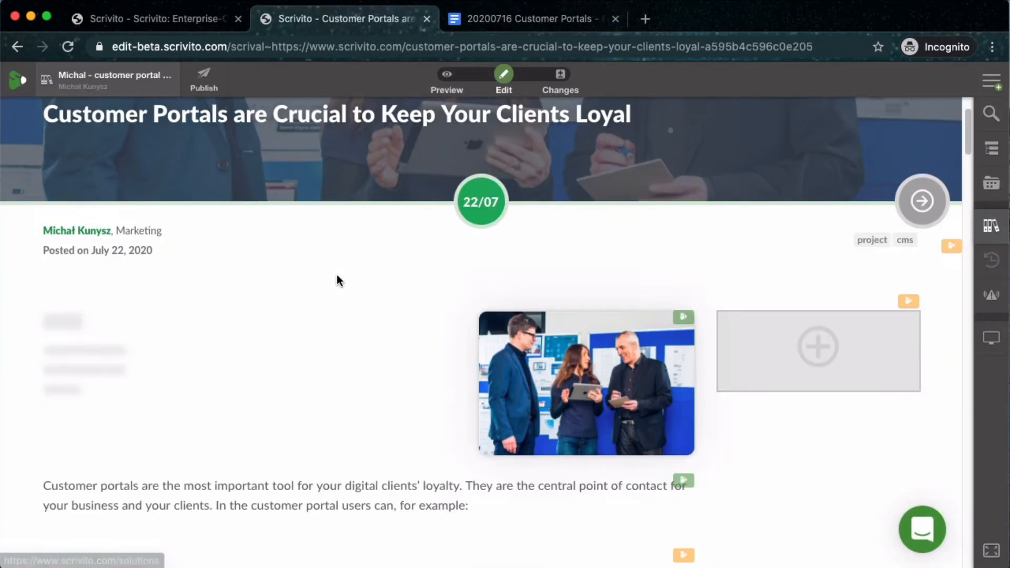
{"action": "scroll", "coordinate": [340, 284], "scroll_direction": "down", "scroll_amount": 3}
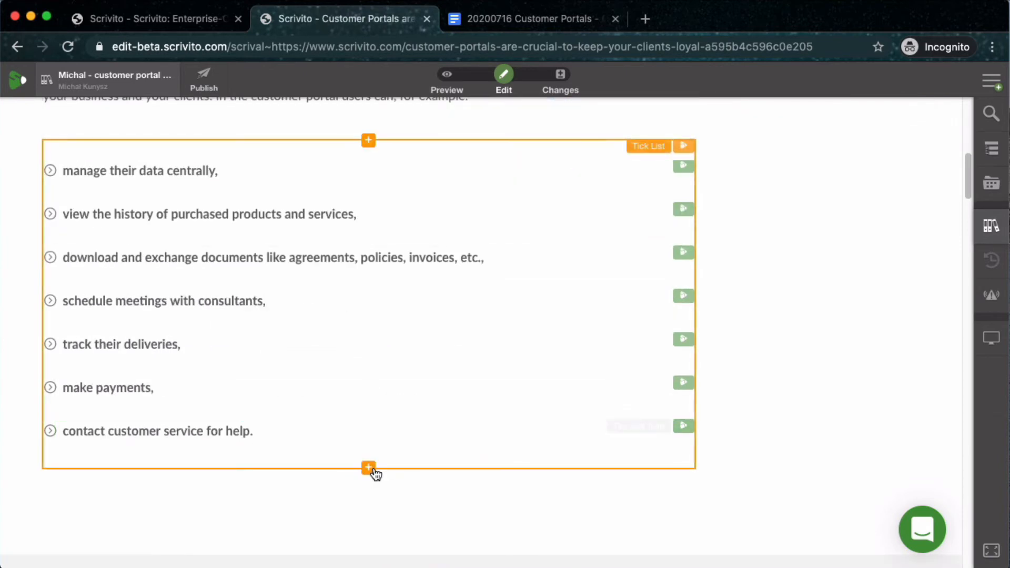
{"action": "left_click", "coordinate": [370, 471]}
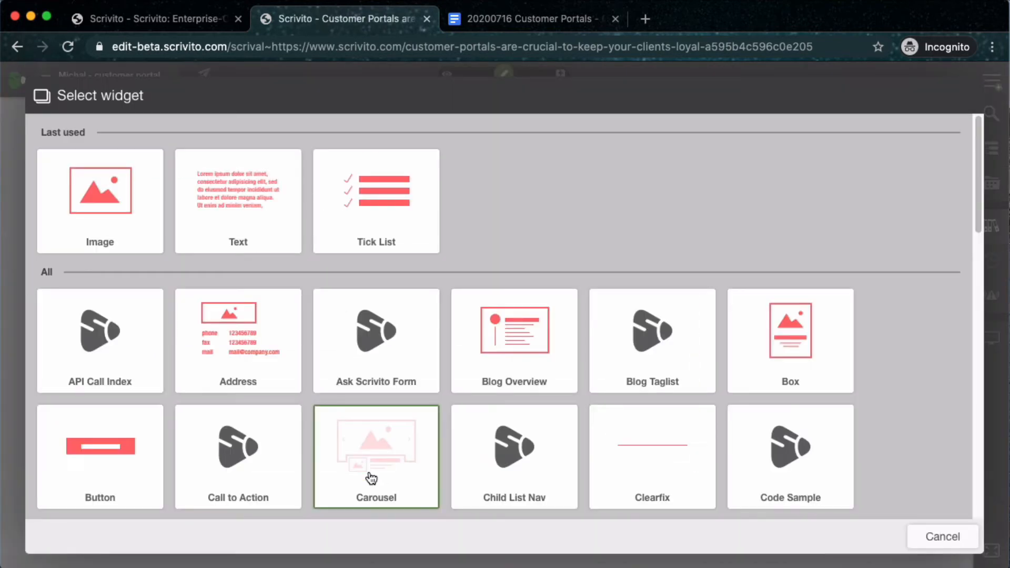
{"action": "left_click", "coordinate": [246, 198]}
{"action": "left_click", "coordinate": [284, 495]}
{"action": "key", "text": "super+v"}
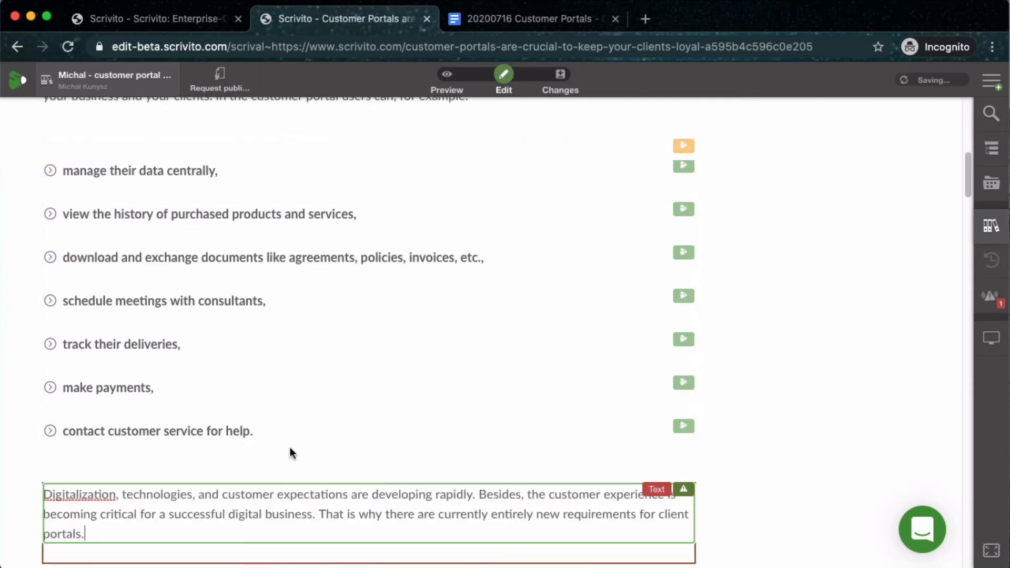
Step: Add a Headline widget below the new Text widget with the heading "The essentials of a future-proof customer portal" copied from the Google Docs draft
{"action": "left_click", "coordinate": [487, 29]}
{"action": "triple_click", "coordinate": [299, 379]}
{"action": "key", "text": "ctrl+c"}
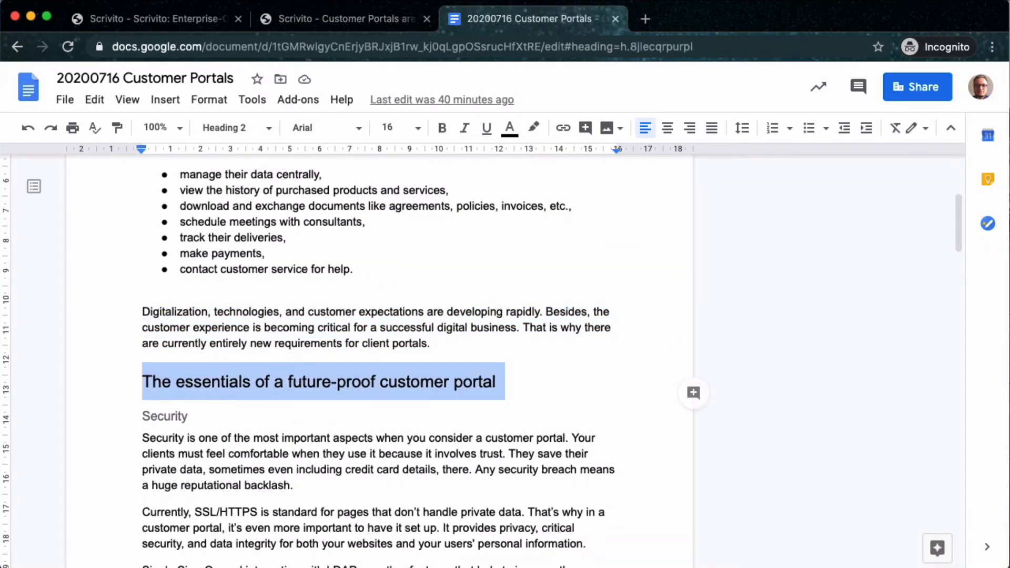
{"action": "left_click", "coordinate": [330, 21]}
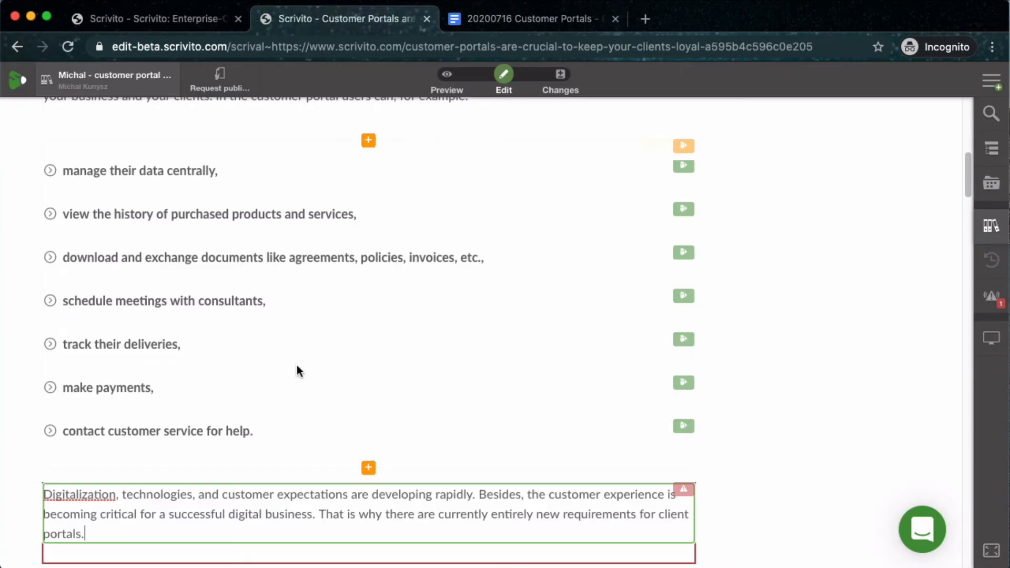
{"action": "scroll", "coordinate": [310, 376], "scroll_direction": "down", "scroll_amount": 4}
{"action": "left_click", "coordinate": [368, 363]}
{"action": "scroll", "coordinate": [85, 395], "scroll_direction": "down", "scroll_amount": 8}
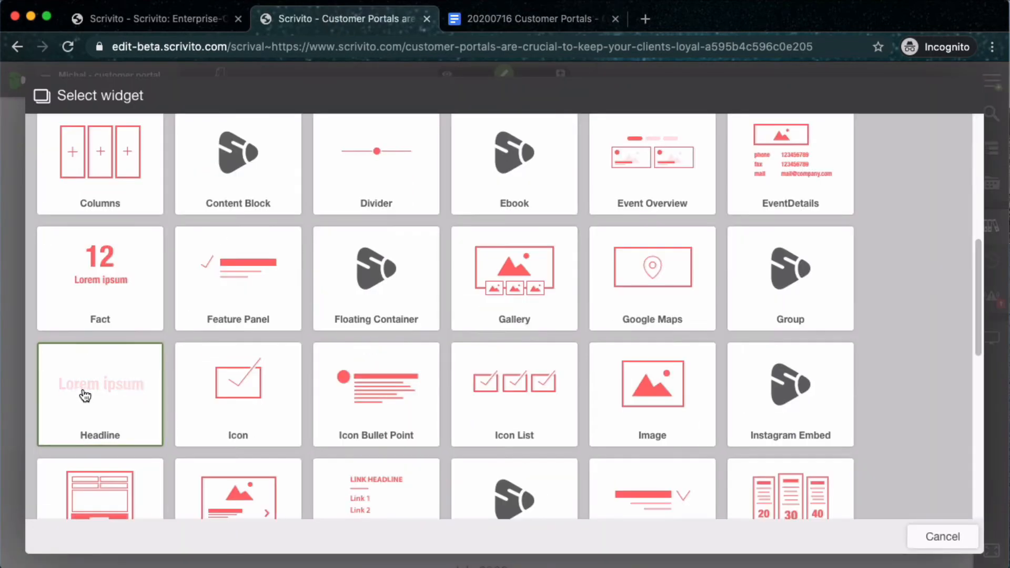
{"action": "left_click", "coordinate": [88, 397]}
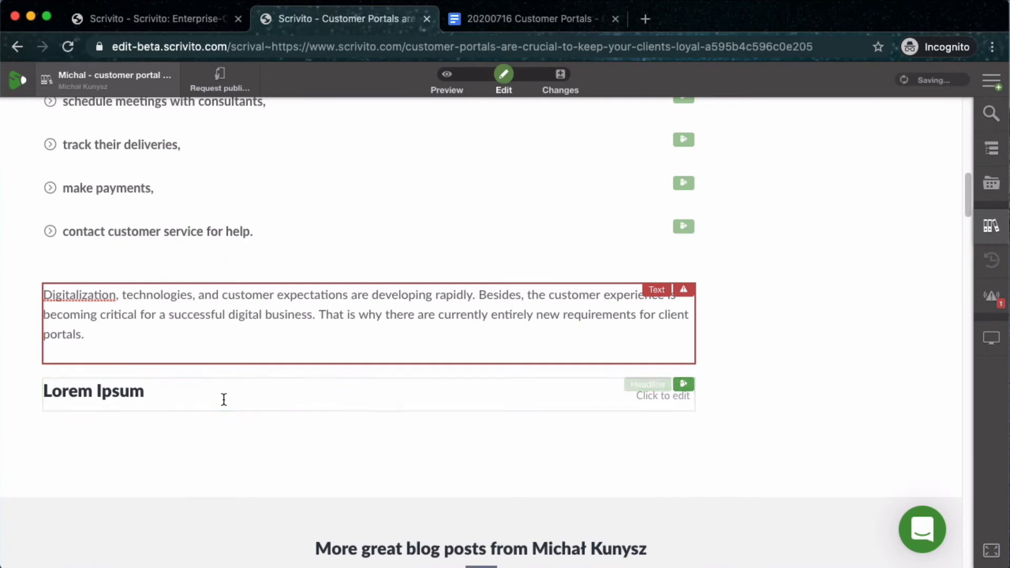
{"action": "left_click", "coordinate": [178, 388]}
{"action": "key", "text": "ctrl+a"}
{"action": "key", "text": "ctrl+v"}
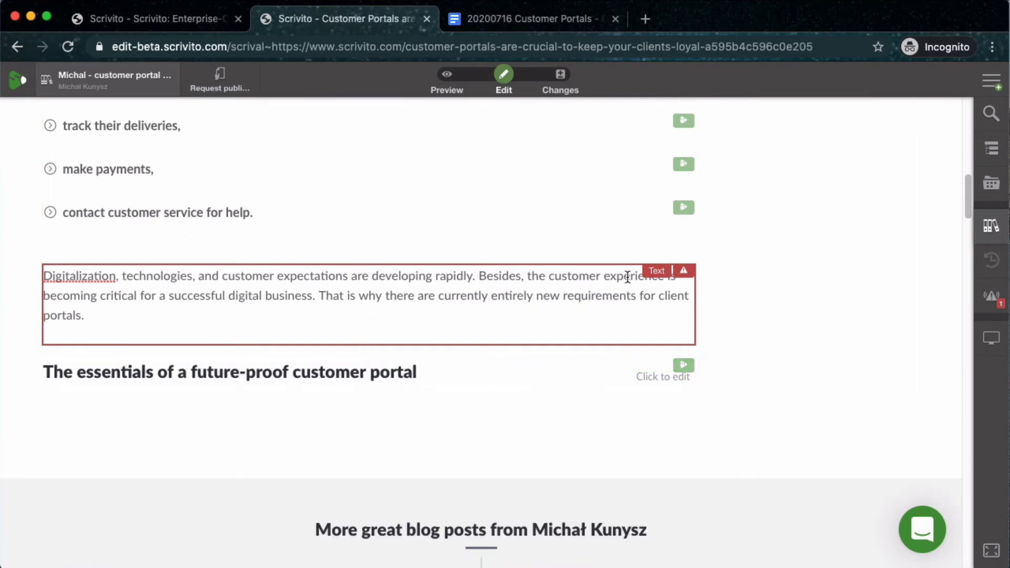
Step: Remove the trailing "&nbsp;" from the HTML of the "Digitalization" Text widget in its properties
{"action": "left_click", "coordinate": [685, 272]}
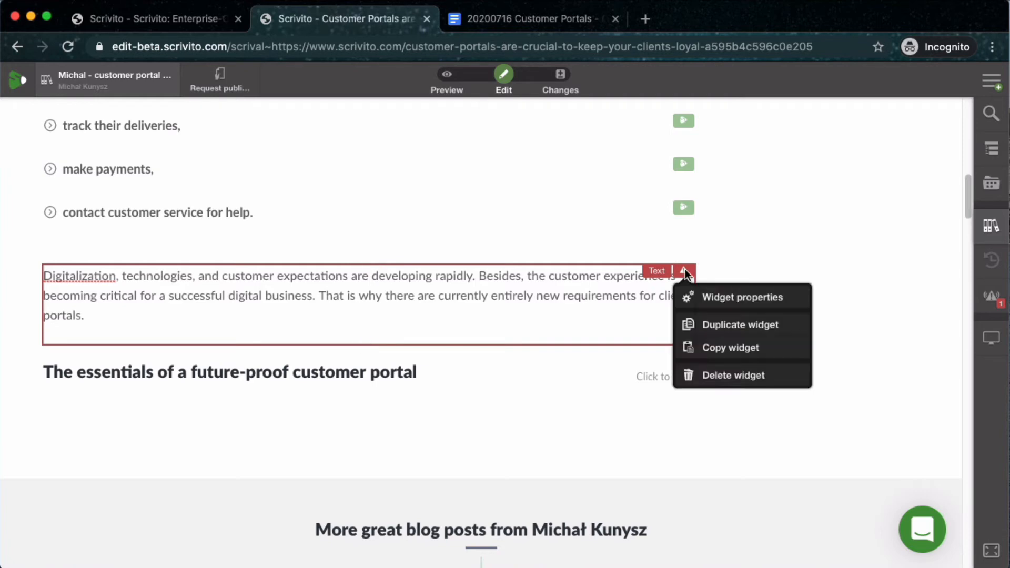
{"action": "left_click", "coordinate": [695, 295]}
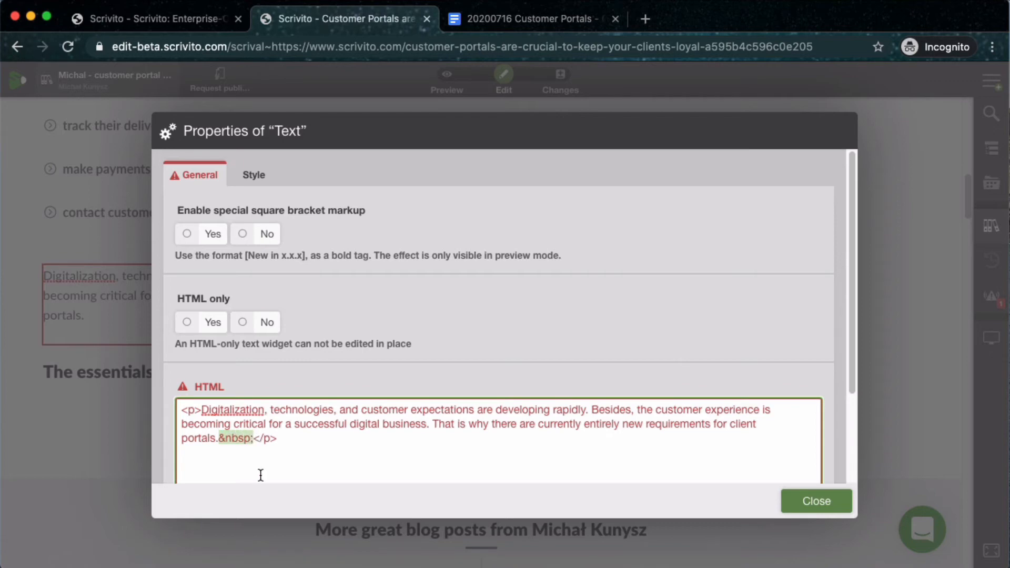
{"action": "key", "text": "super+Tab"}
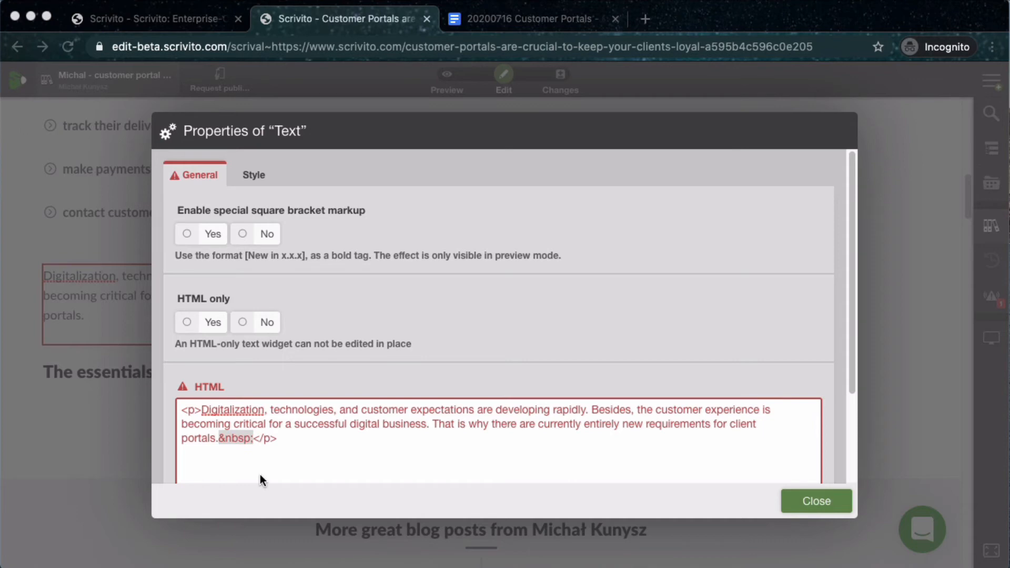
{"action": "double_click", "coordinate": [248, 438]}
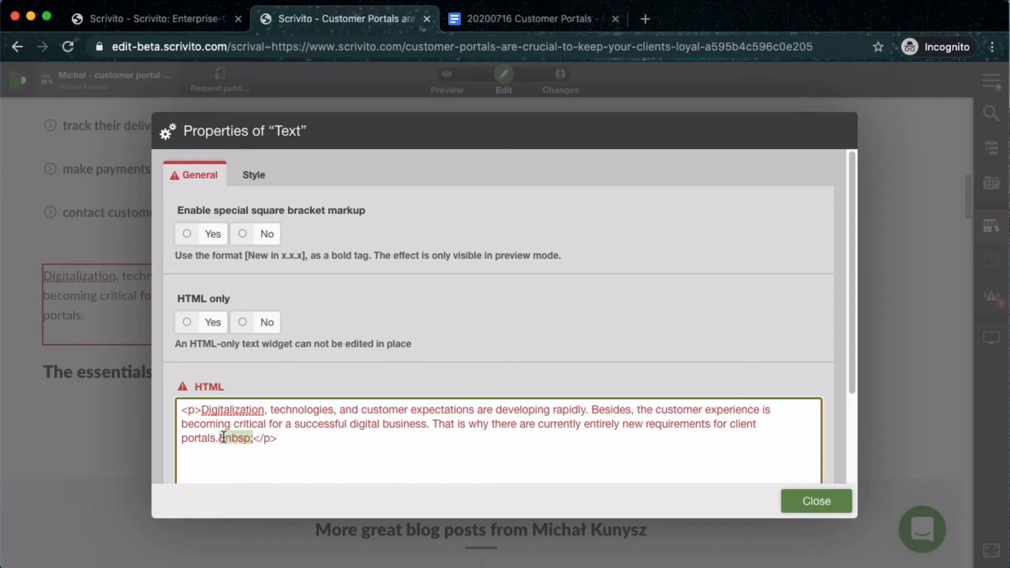
{"action": "key", "text": "BackSpace"}
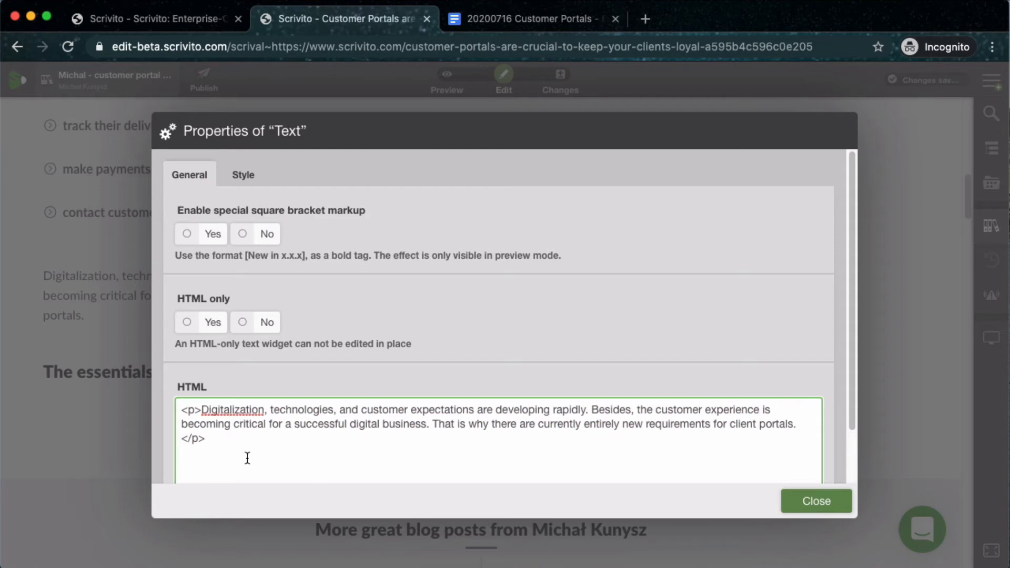
{"action": "left_click", "coordinate": [817, 501]}
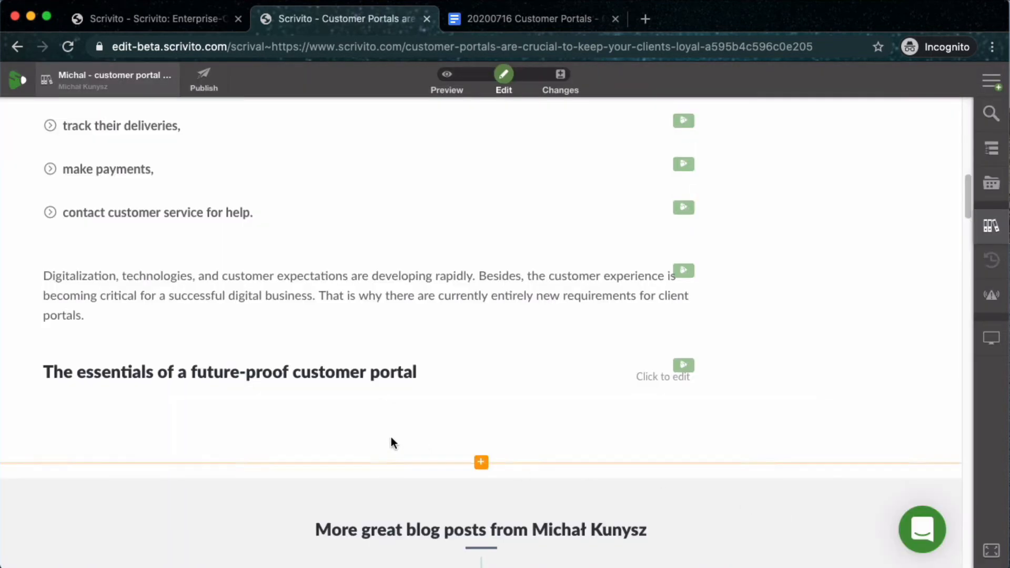
Step: Add a Headline widget below "The essentials of a future-proof customer portal" and copy the "Security" heading from the Google Docs draft
{"action": "left_click", "coordinate": [370, 386]}
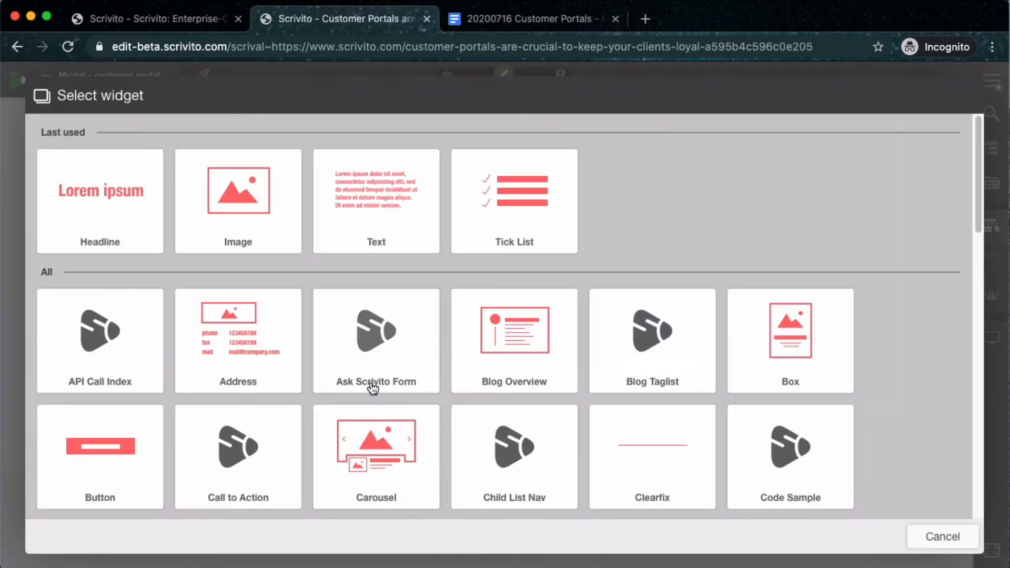
{"action": "left_click", "coordinate": [133, 221]}
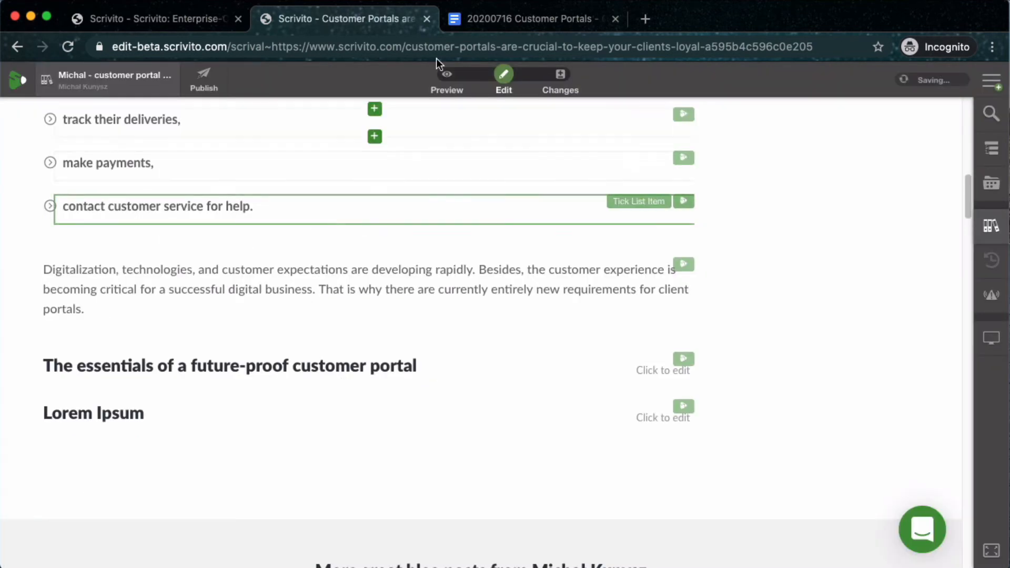
{"action": "left_click", "coordinate": [508, 24]}
{"action": "double_click", "coordinate": [181, 416]}
{"action": "key", "text": "super+c"}
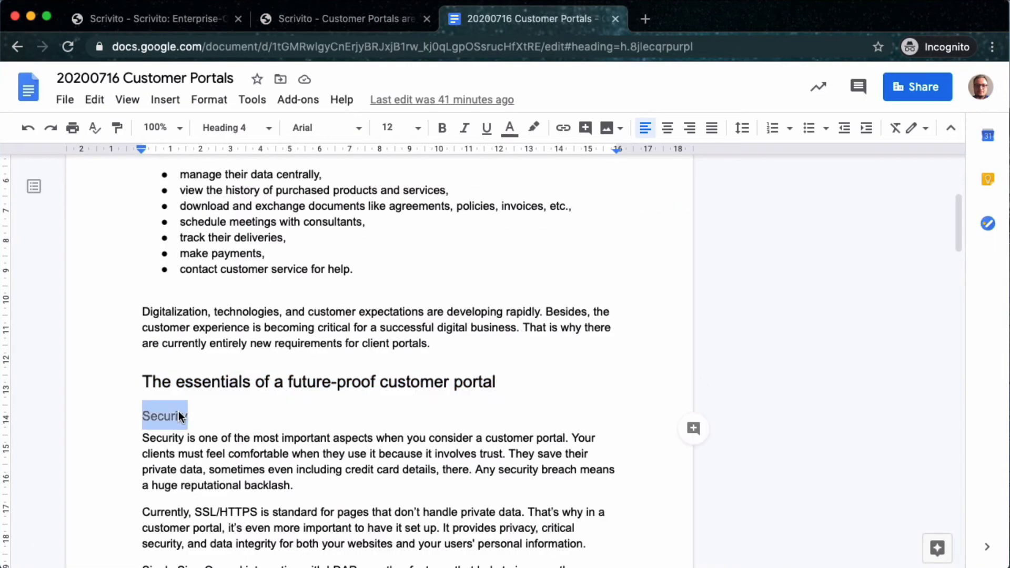
{"action": "left_click", "coordinate": [326, 21]}
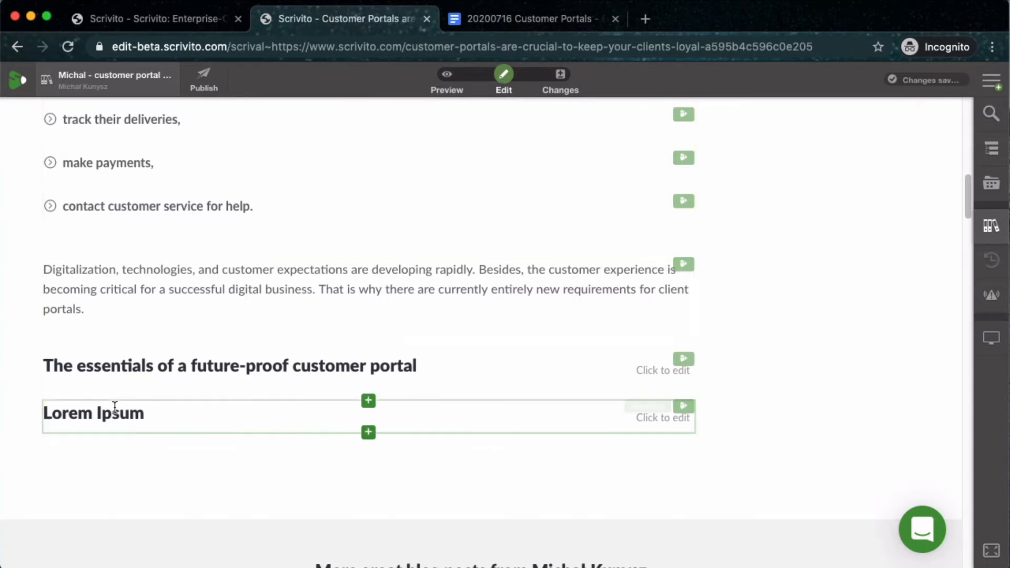
Step: Set the new headline's style to Heading 3 and replace its placeholder text with "Security"
{"action": "left_click", "coordinate": [684, 407]}
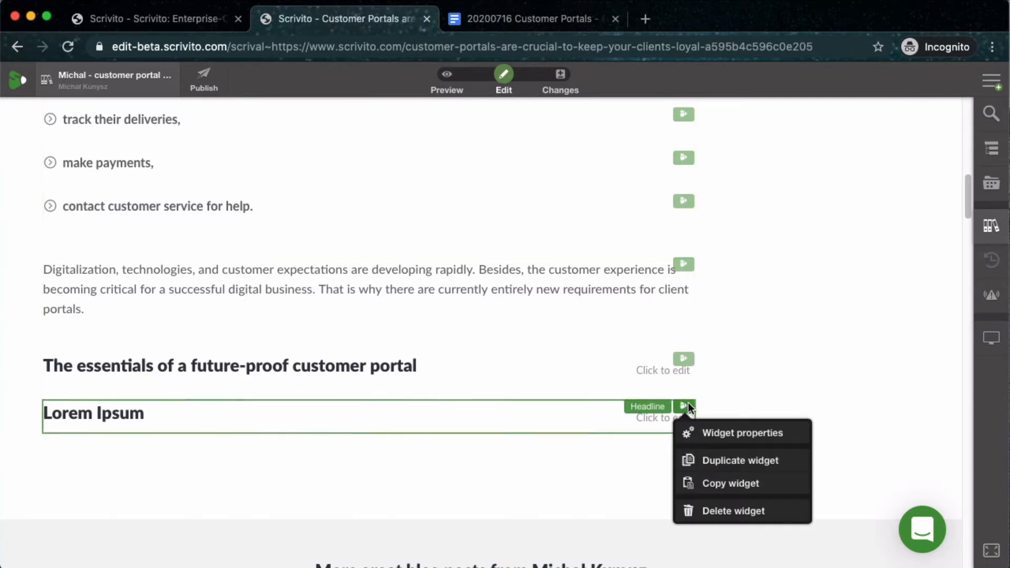
{"action": "left_click", "coordinate": [706, 429]}
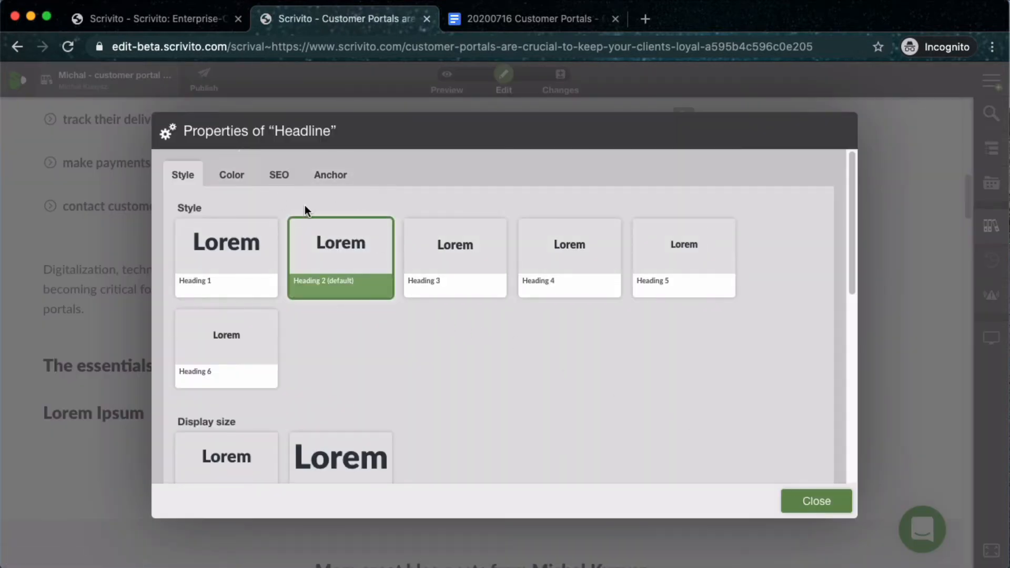
{"action": "left_click", "coordinate": [479, 260]}
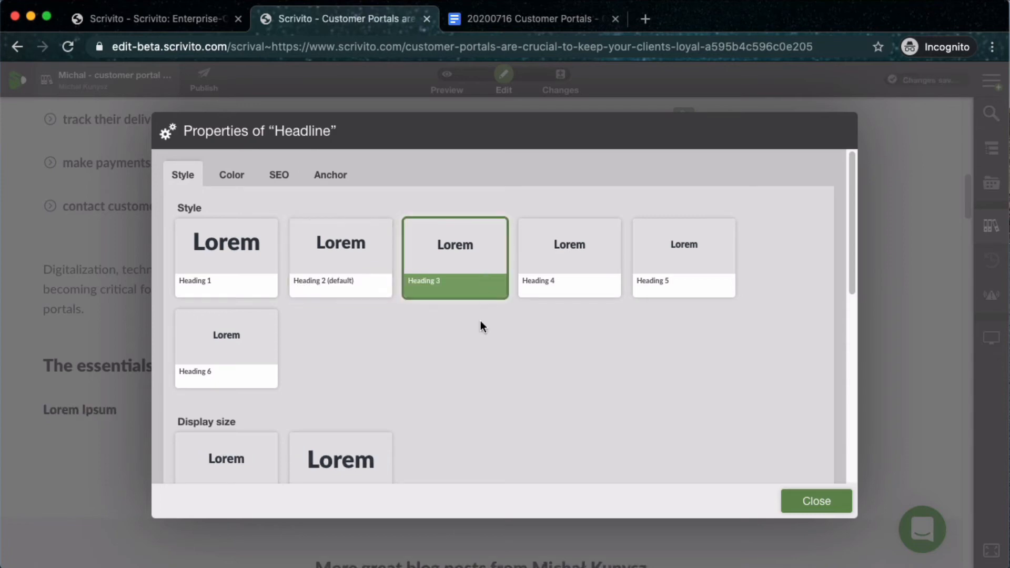
{"action": "left_click", "coordinate": [789, 492]}
{"action": "left_click", "coordinate": [99, 411]}
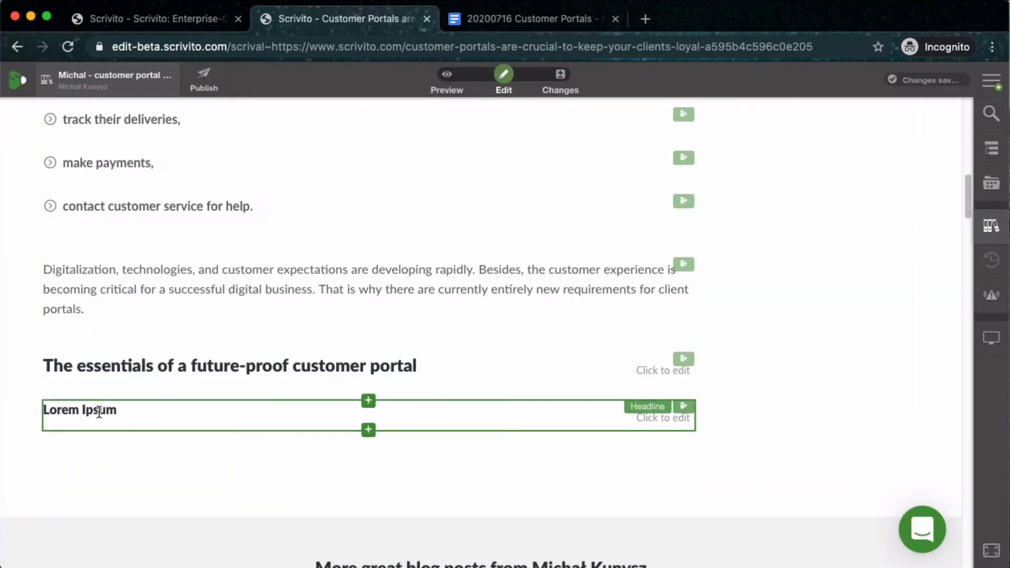
{"action": "triple_click", "coordinate": [99, 411]}
{"action": "key", "text": "super+v"}
{"action": "left_click", "coordinate": [21, 430]}
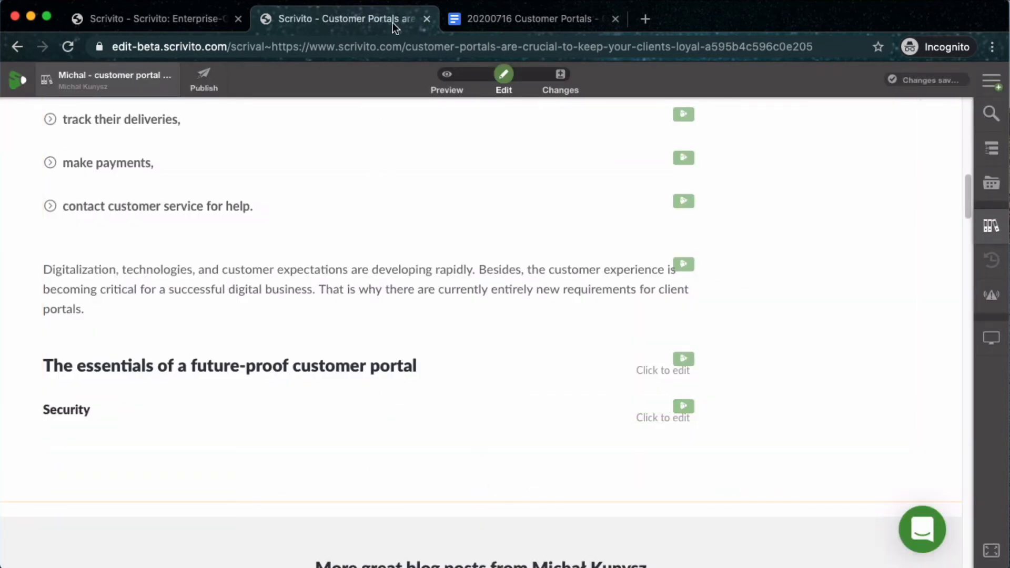
Step: Copy the Security section's paragraphs from the Google Docs draft into a Text widget below the "Security" headline in Scrivito
{"action": "left_click", "coordinate": [494, 26]}
{"action": "scroll", "coordinate": [217, 417], "scroll_direction": "down", "scroll_amount": 4}
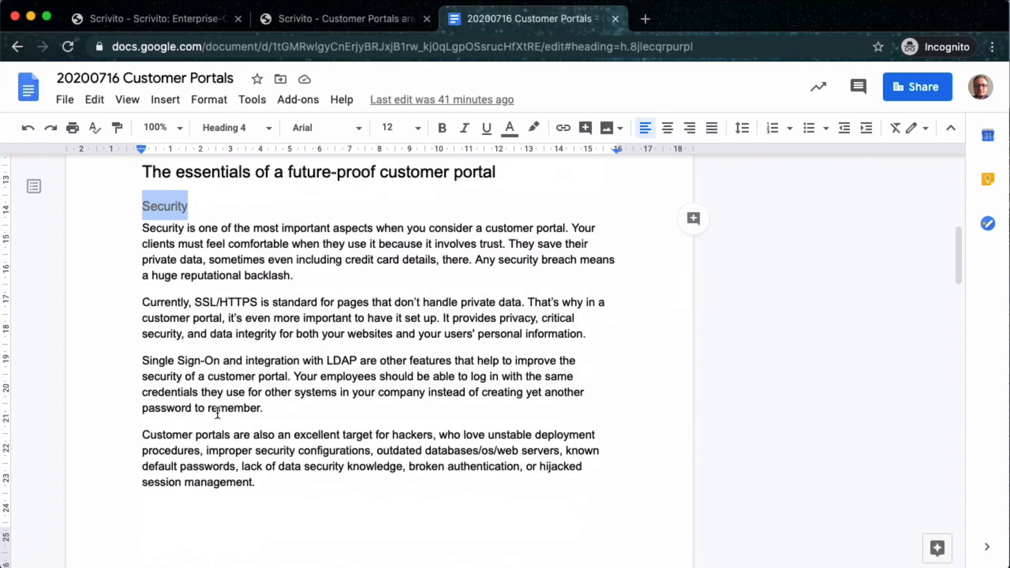
{"action": "left_click_drag", "start_coordinate": [148, 227], "coordinate": [282, 473]}
{"action": "left_click", "coordinate": [347, 18]}
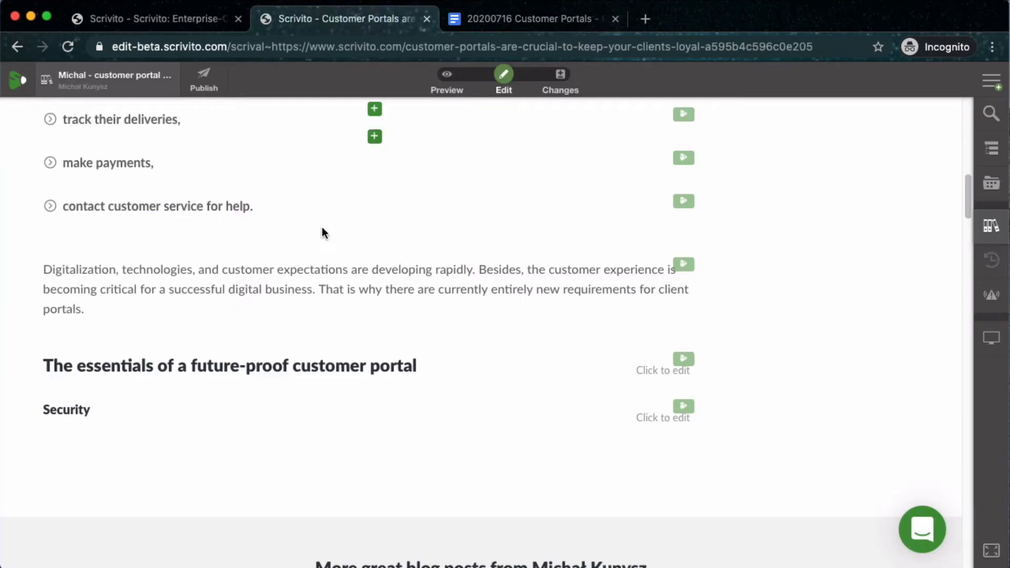
Step: Add a Headline widget below the Security text reading "Scalability and accessibility - 24/7 self-service on desktop and mobile devices", copied from the draft
{"action": "left_click", "coordinate": [490, 20]}
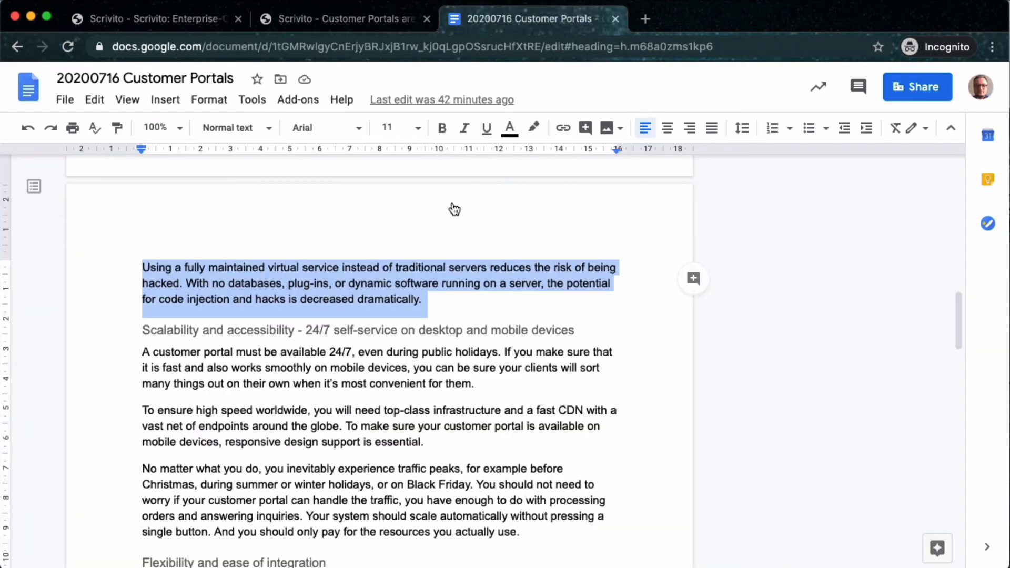
{"action": "triple_click", "coordinate": [186, 330]}
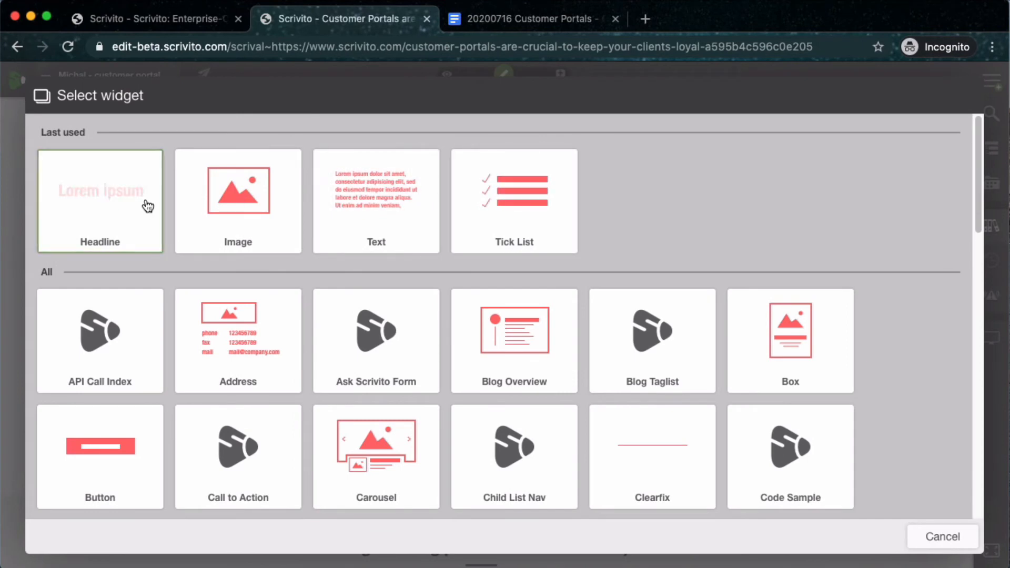
{"action": "left_click", "coordinate": [148, 206]}
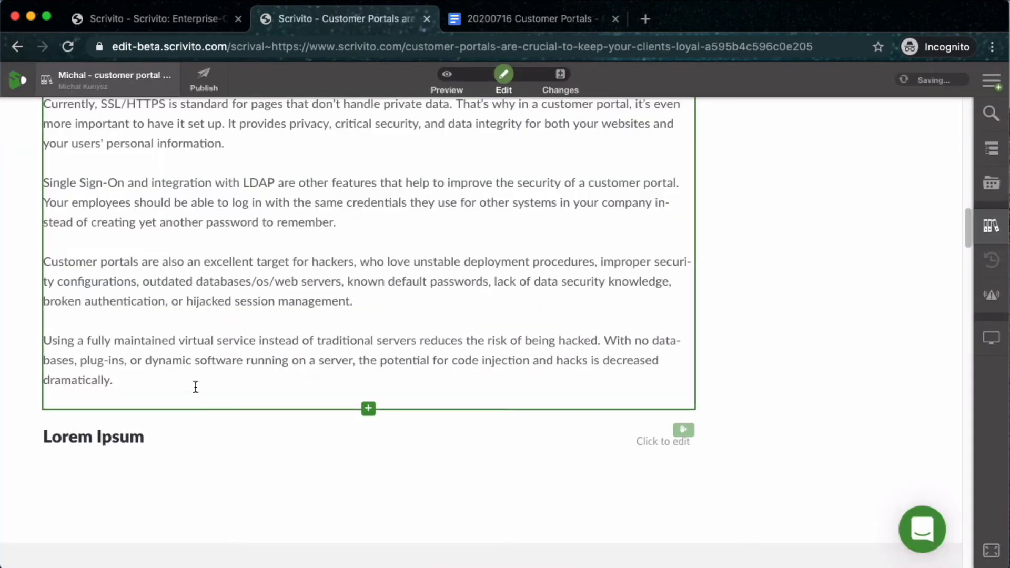
{"action": "left_click", "coordinate": [146, 436]}
{"action": "key", "text": "super+a"}
{"action": "type", "text": "Scalability and accessibility - 24/7 self-service on desktop and mobile devices"}
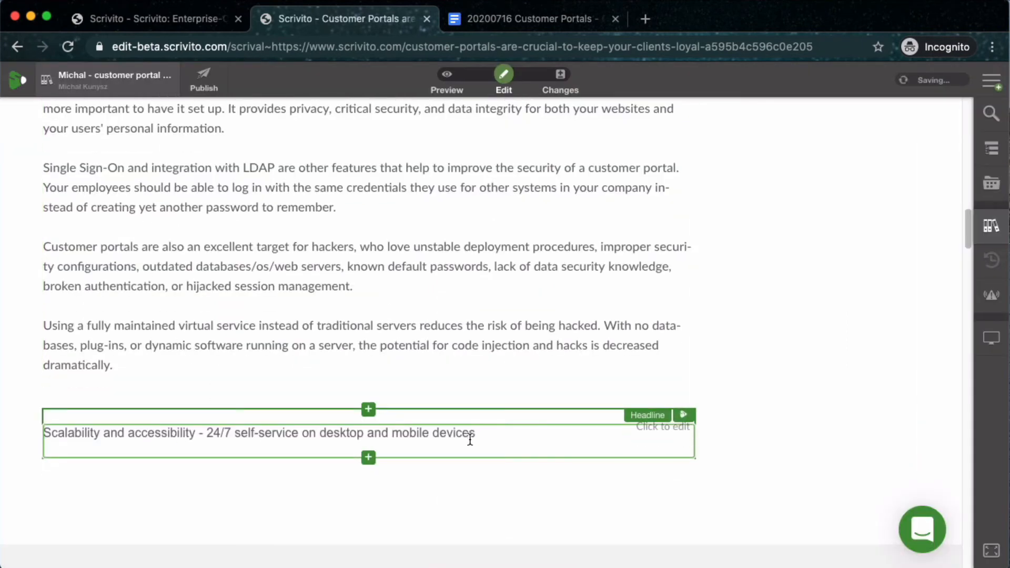
{"action": "left_click", "coordinate": [670, 464]}
Step: Set the "Scalability and accessibility" headline's style to Heading 3
{"action": "left_click", "coordinate": [684, 416]}
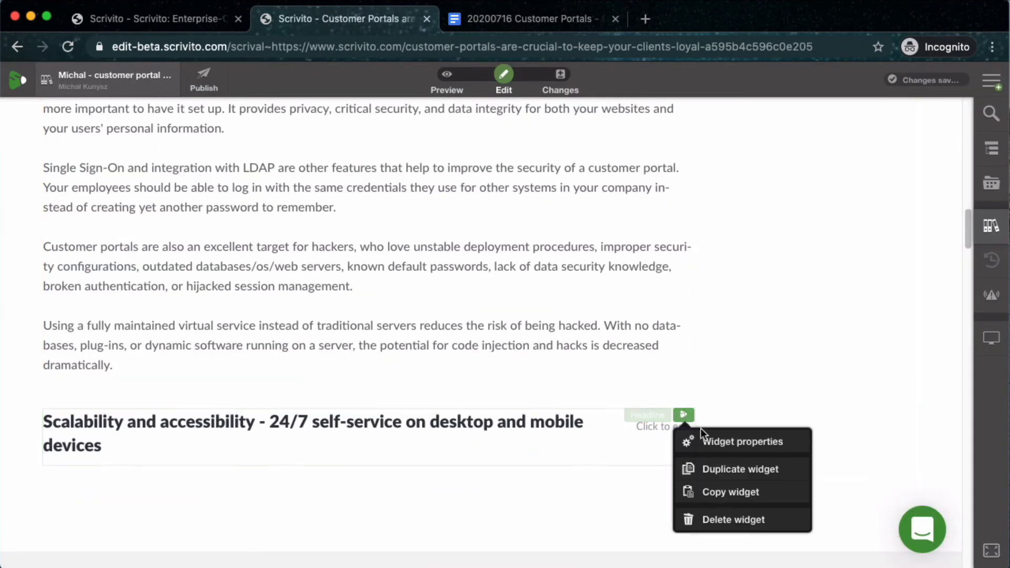
{"action": "left_click", "coordinate": [705, 439]}
{"action": "left_click", "coordinate": [463, 279]}
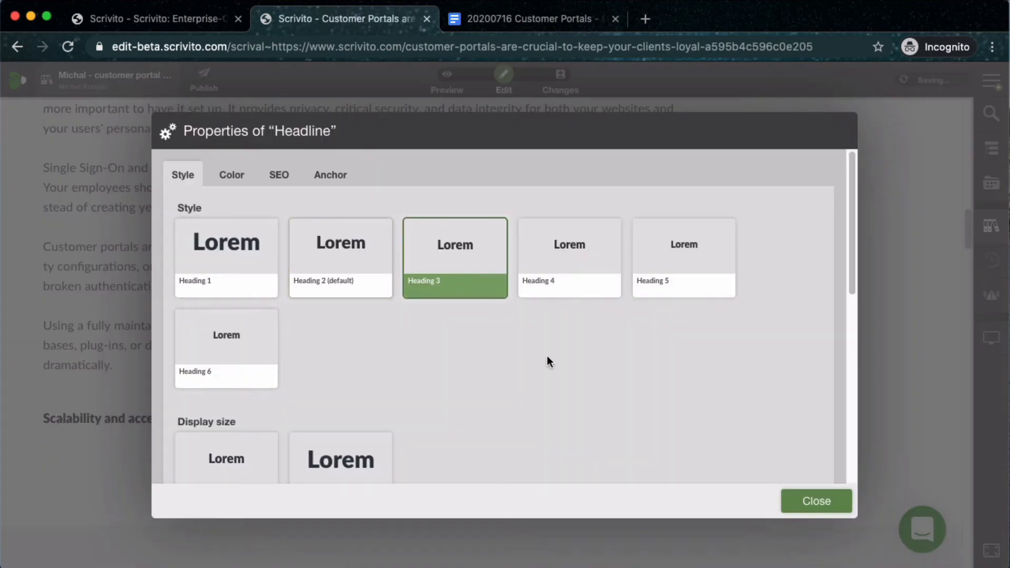
{"action": "left_click", "coordinate": [787, 499]}
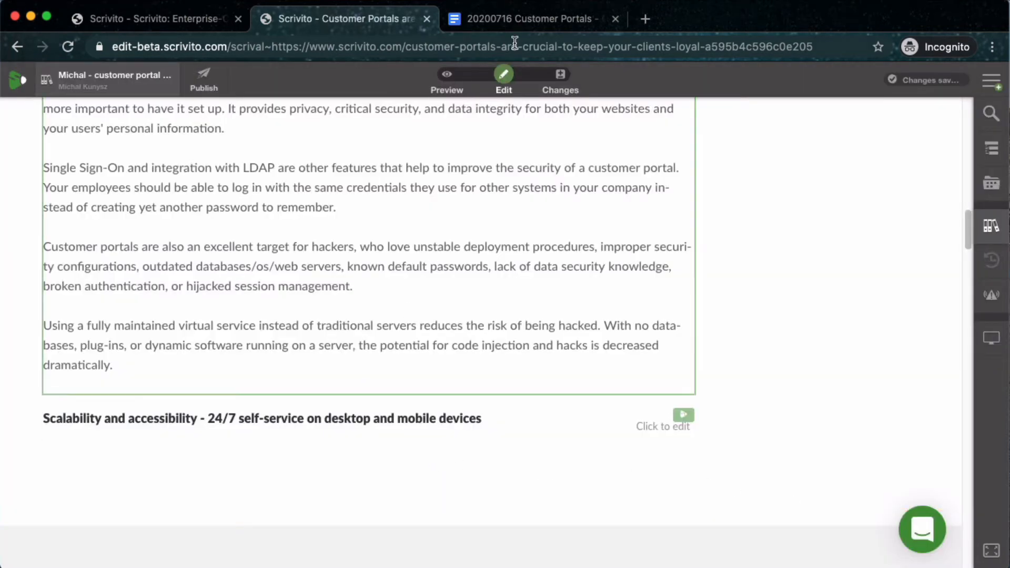
Step: Transfer the scalability paragraphs and the "Flexibility and ease of integration" section from the Google Docs draft into Scrivito
{"action": "left_click", "coordinate": [532, 18]}
{"action": "scroll", "coordinate": [264, 494], "scroll_direction": "down", "scroll_amount": 5}
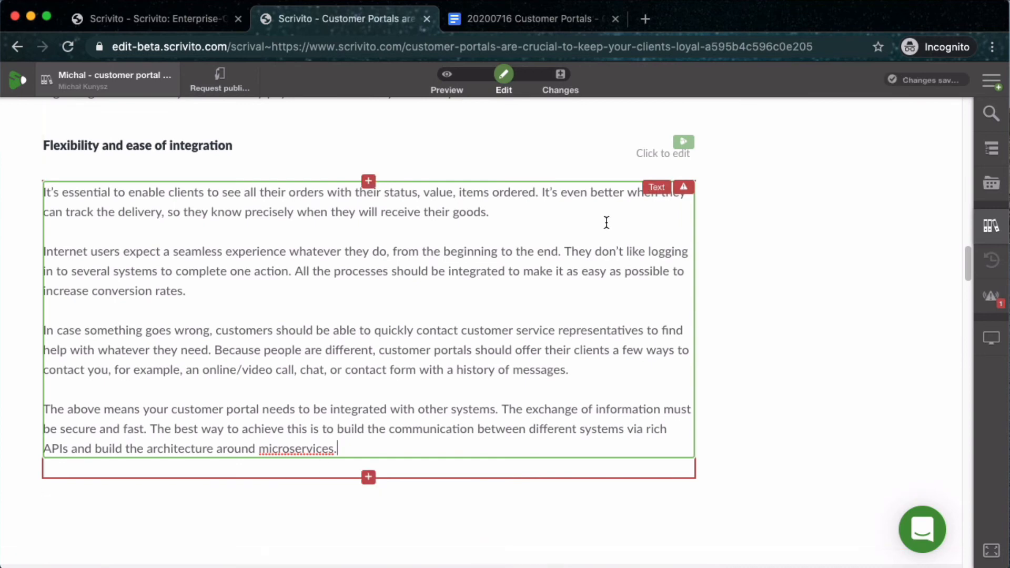
Step: Remove the trailing "&nbsp;" from the HTML of the Text widget under "Flexibility and ease of integration"
{"action": "left_click", "coordinate": [685, 189]}
{"action": "left_click", "coordinate": [707, 214]}
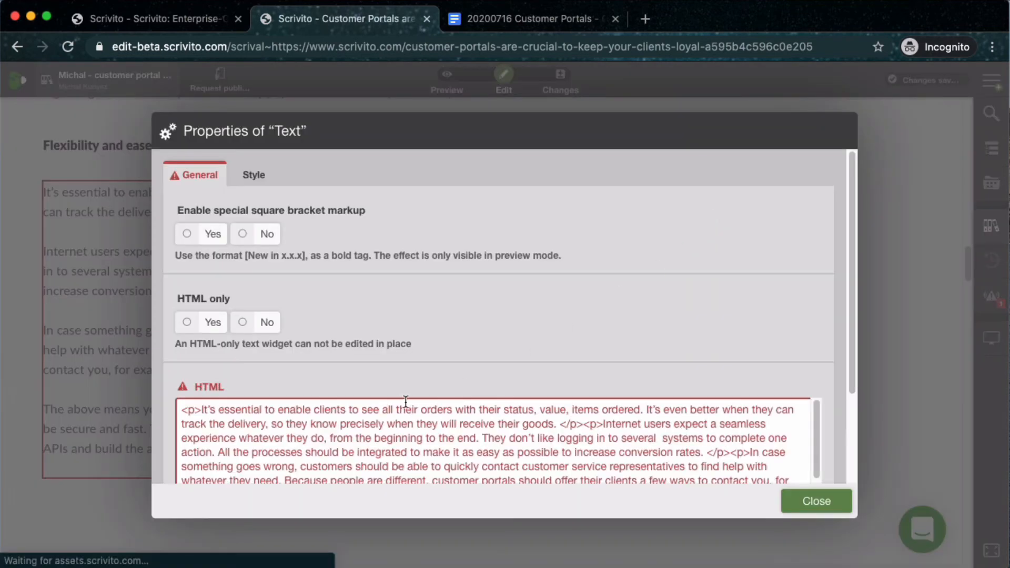
{"action": "scroll", "coordinate": [405, 402], "scroll_direction": "down", "scroll_amount": 2}
{"action": "scroll", "coordinate": [721, 332], "scroll_direction": "down", "scroll_amount": 3}
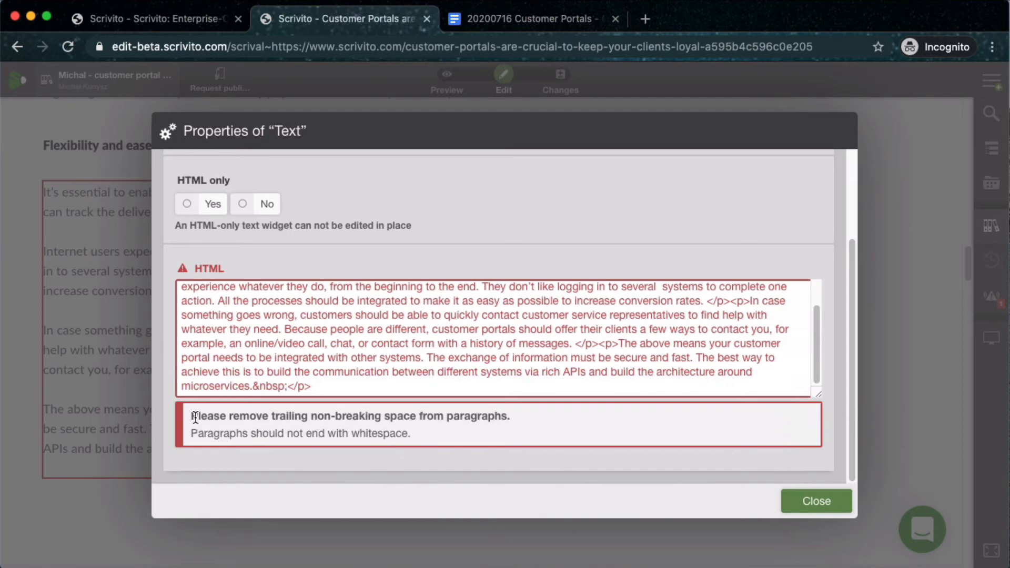
{"action": "left_click_drag", "start_coordinate": [195, 418], "coordinate": [428, 424]}
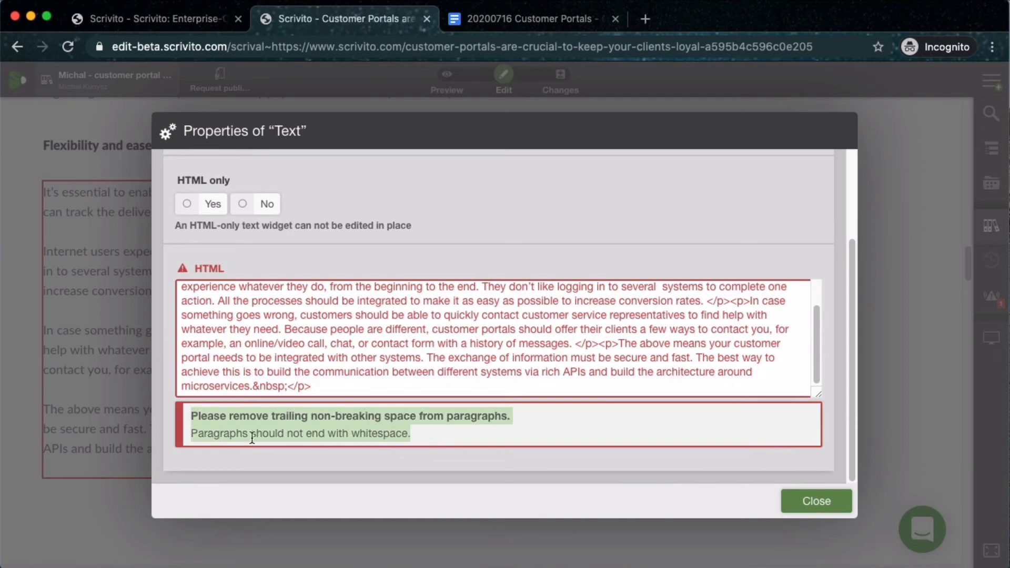
{"action": "left_click", "coordinate": [278, 389]}
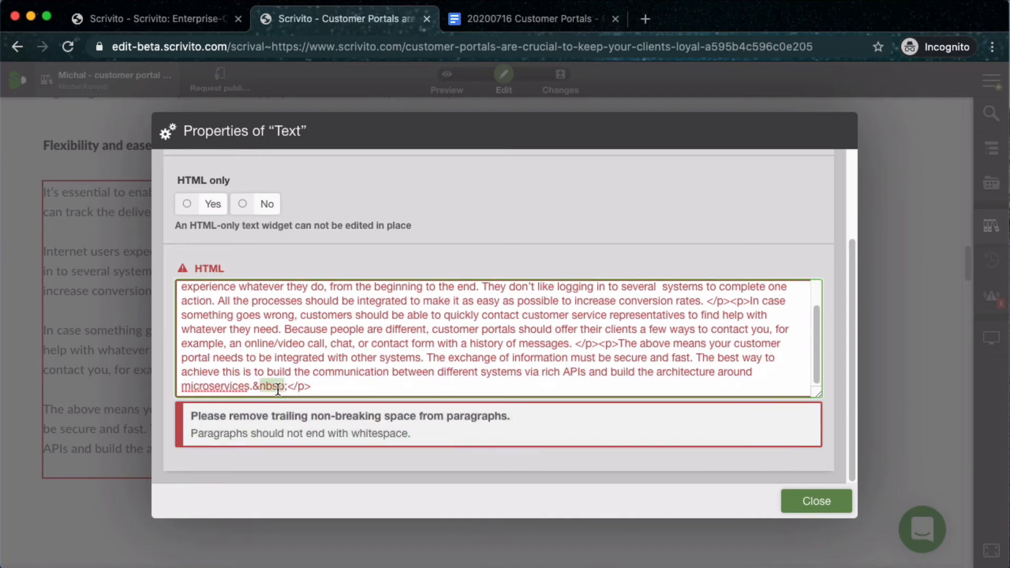
{"action": "key", "text": "BackSpace"}
{"action": "key", "text": "BackSpace"}
{"action": "key", "text": "BackSpace"}
{"action": "key", "text": "BackSpace"}
{"action": "key", "text": "BackSpace"}
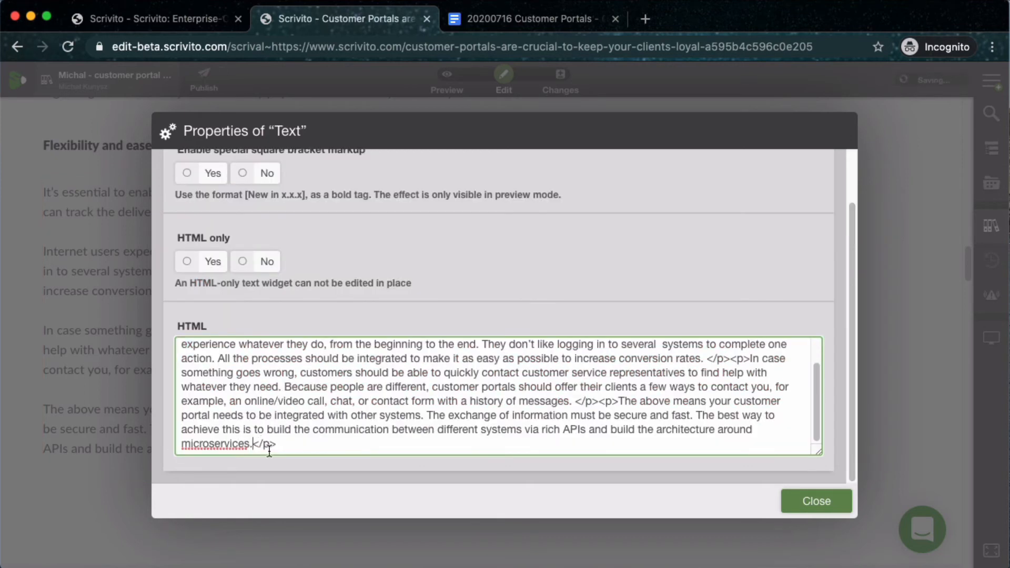
{"action": "left_click", "coordinate": [817, 501]}
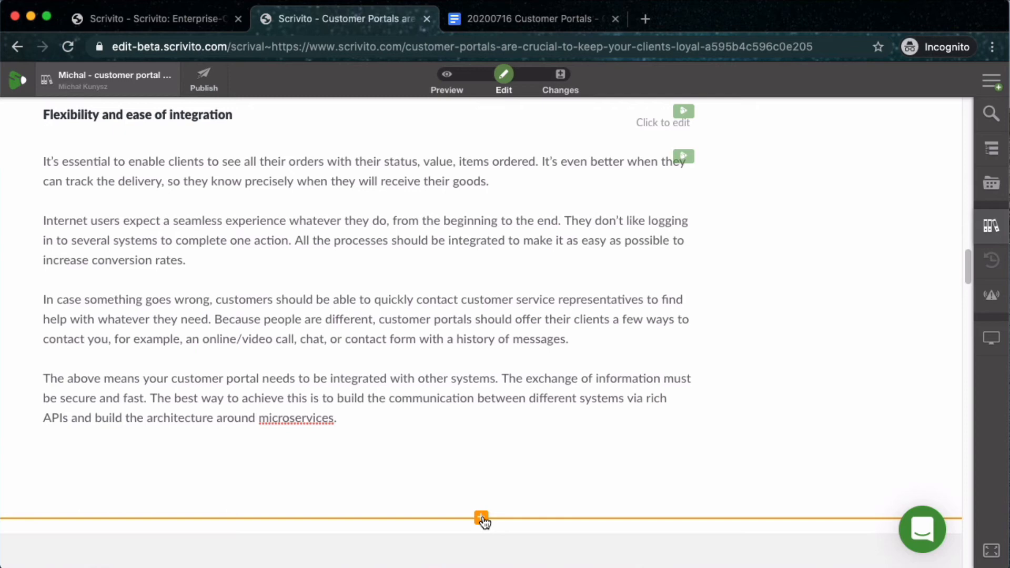
Step: Add a Headline widget below the flexibility text for the heading "Scrivito can be the backbone of your customer portal"
{"action": "scroll", "coordinate": [444, 234], "scroll_direction": "down", "scroll_amount": 5}
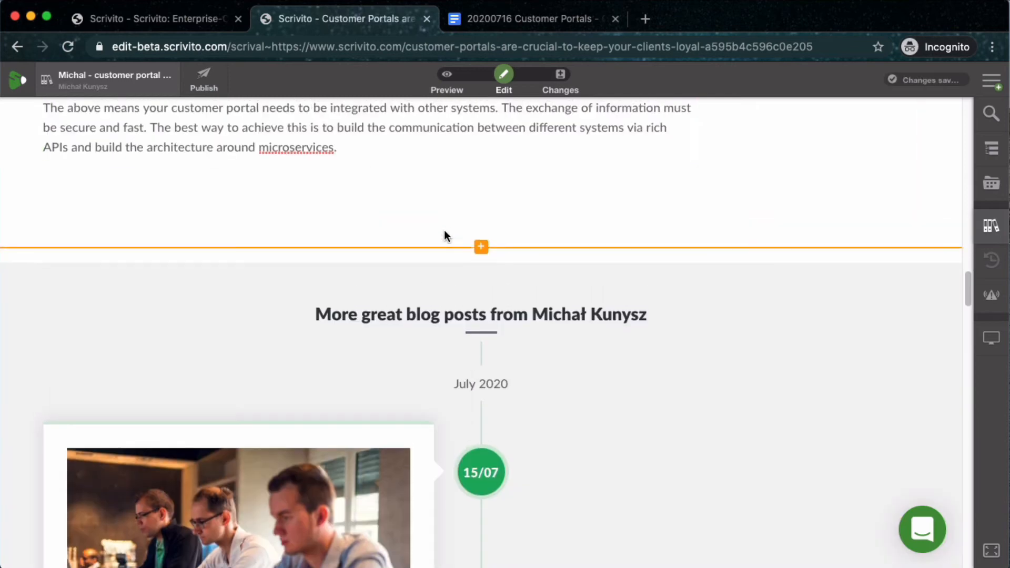
{"action": "scroll", "coordinate": [421, 254], "scroll_direction": "up", "scroll_amount": 3}
{"action": "left_click", "coordinate": [374, 331]}
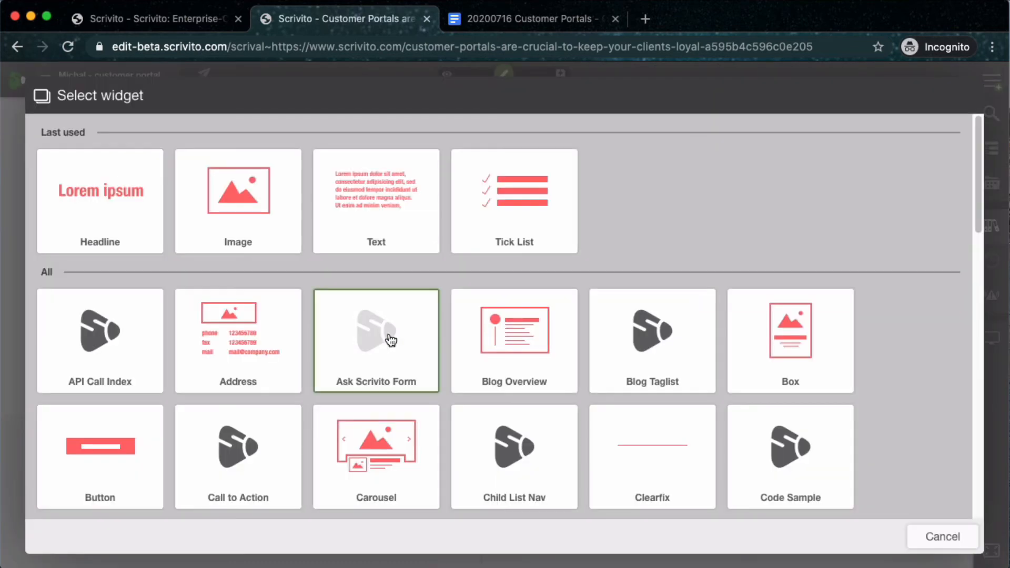
{"action": "left_click", "coordinate": [134, 234]}
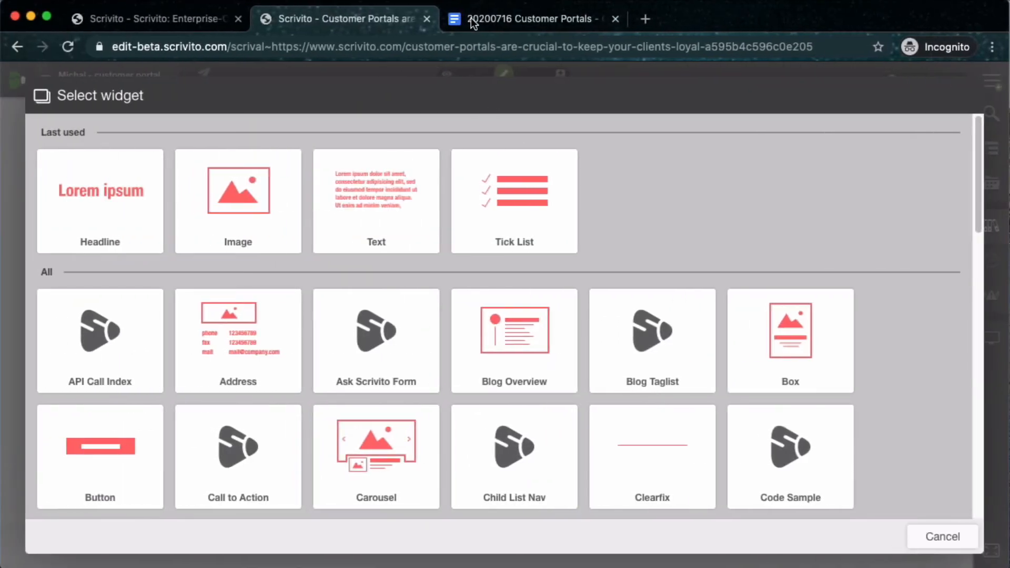
Step: Copy the bullet points on Scrivito's technology, architecture and API from the draft and add a Tick List widget below the backbone section's text
{"action": "left_click", "coordinate": [472, 17]}
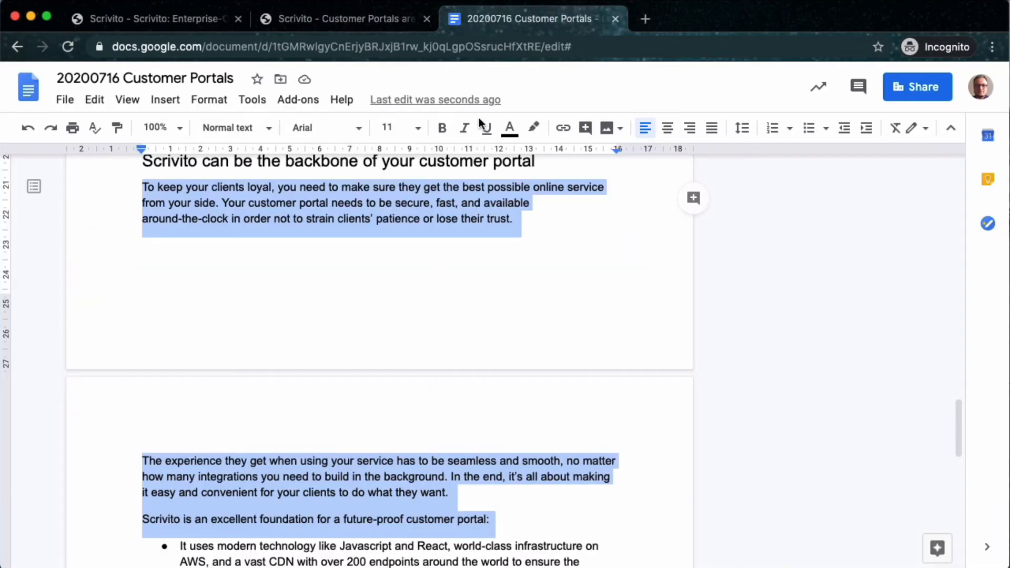
{"action": "scroll", "coordinate": [363, 304], "scroll_direction": "down", "scroll_amount": 4}
{"action": "left_click_drag", "start_coordinate": [178, 333], "coordinate": [447, 502]}
{"action": "key", "text": "super+c"}
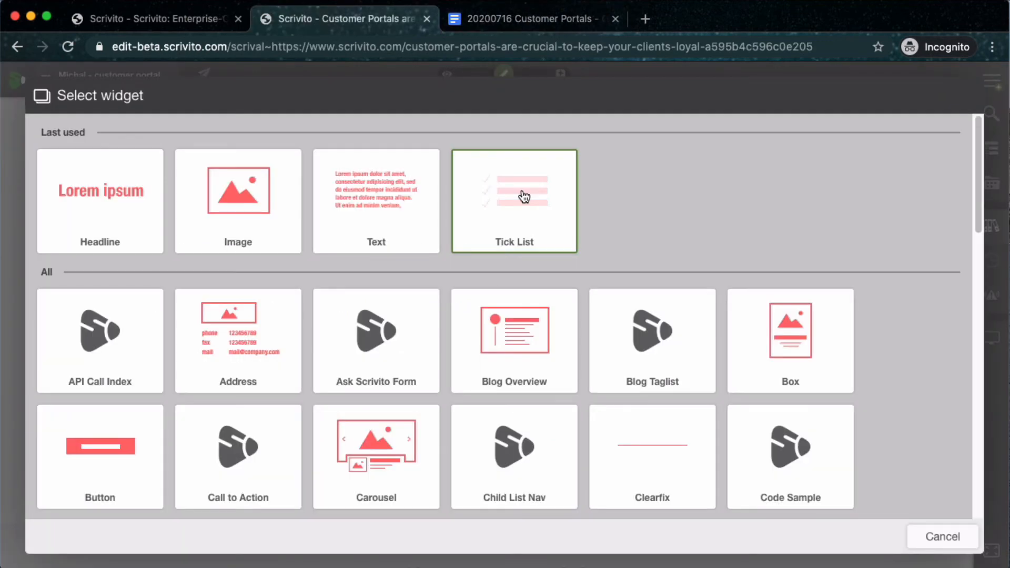
{"action": "left_click", "coordinate": [525, 197]}
{"action": "scroll", "coordinate": [315, 263], "scroll_direction": "down", "scroll_amount": 2}
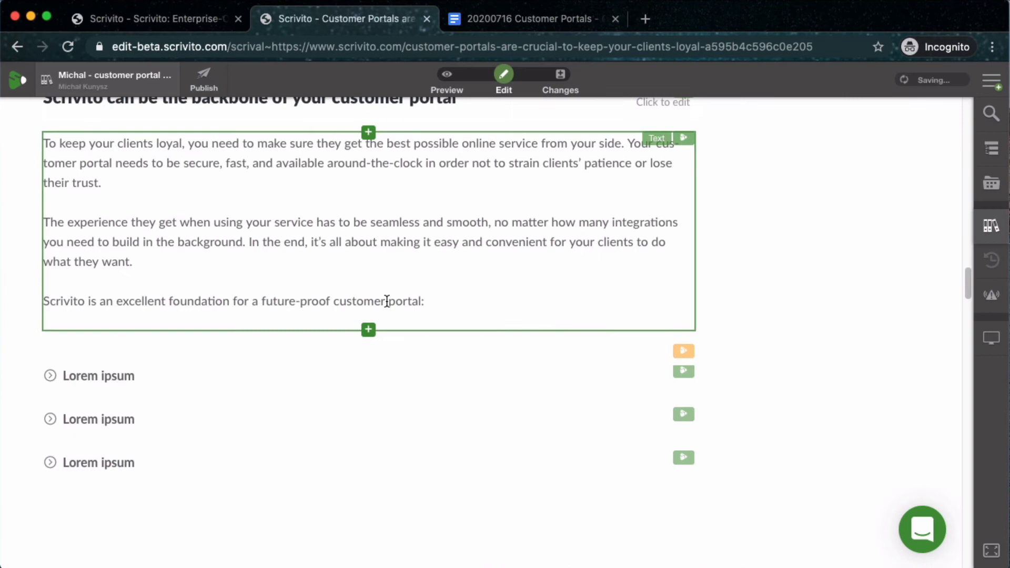
Step: Paste the bullets into the first tick list item, keeping only the point beginning "It uses modern technology like Javascript and React"
{"action": "triple_click", "coordinate": [194, 366]}
{"action": "key", "text": "super+v"}
{"action": "left_click_drag", "start_coordinate": [88, 419], "coordinate": [441, 514]}
{"action": "key", "text": "BackSpace"}
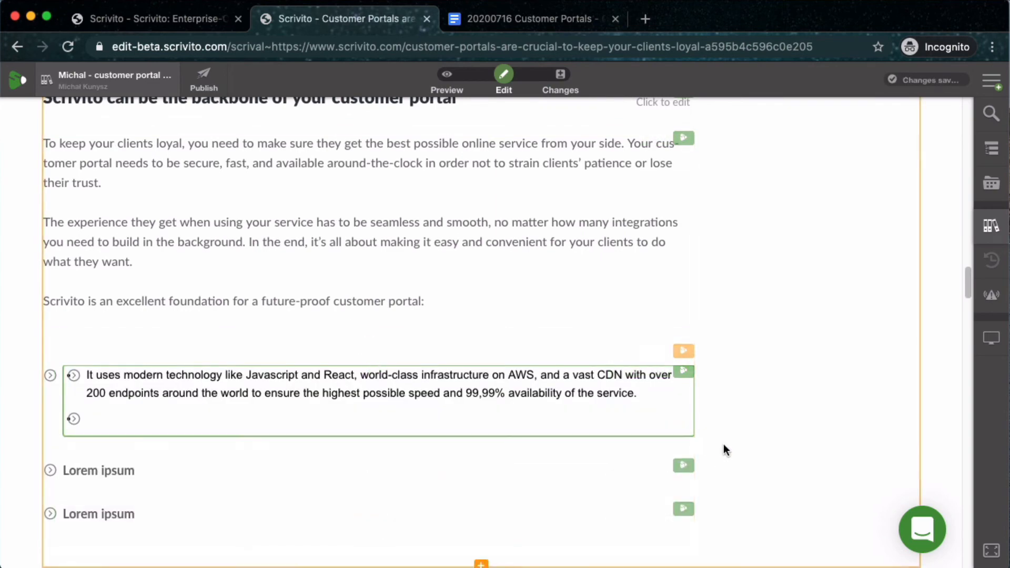
{"action": "left_click", "coordinate": [724, 446]}
Step: Switch to the Google Docs draft and copy the "Request a consultation" heading together with its paragraph
{"action": "key", "text": "ctrl+Left"}
{"action": "scroll", "coordinate": [266, 358], "scroll_direction": "down", "scroll_amount": 3}
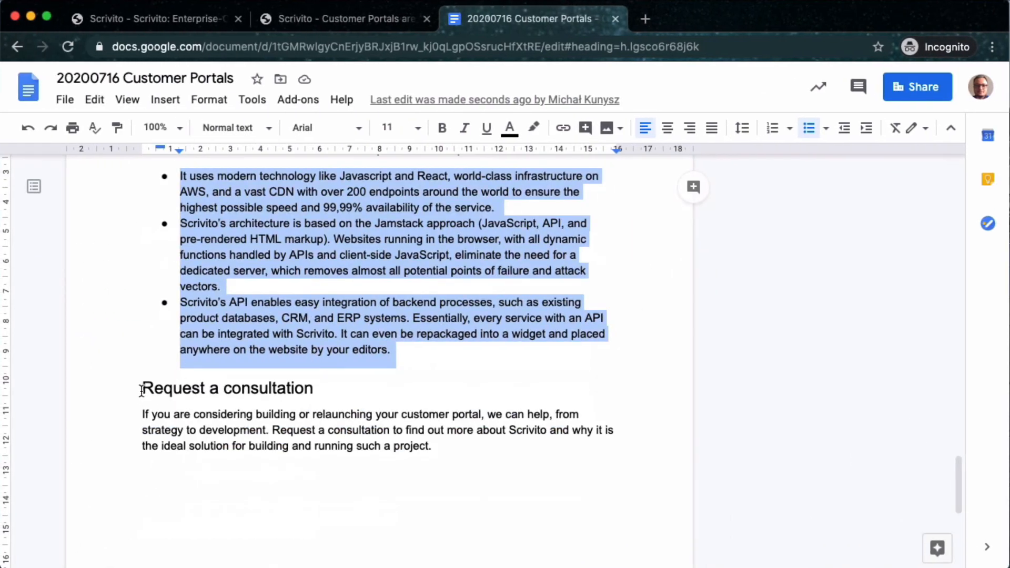
{"action": "left_click_drag", "start_coordinate": [141, 390], "coordinate": [491, 447]}
{"action": "key", "text": "ctrl+c"}
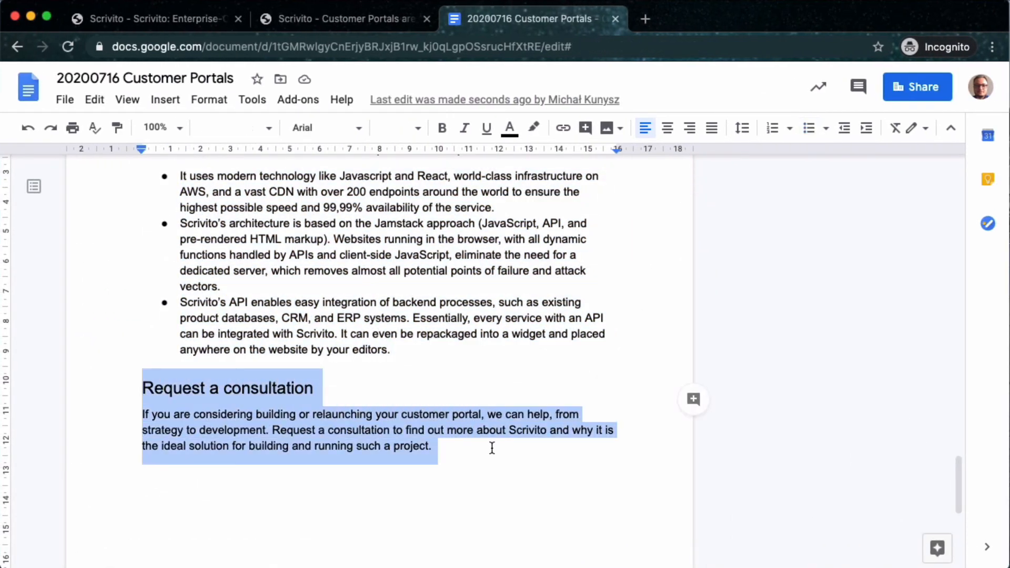
Step: Switch back to the Scrivito post and add a Headline widget and a Text widget below the technology tick list
{"action": "left_click", "coordinate": [340, 25]}
{"action": "scroll", "coordinate": [273, 412], "scroll_direction": "down", "scroll_amount": 5}
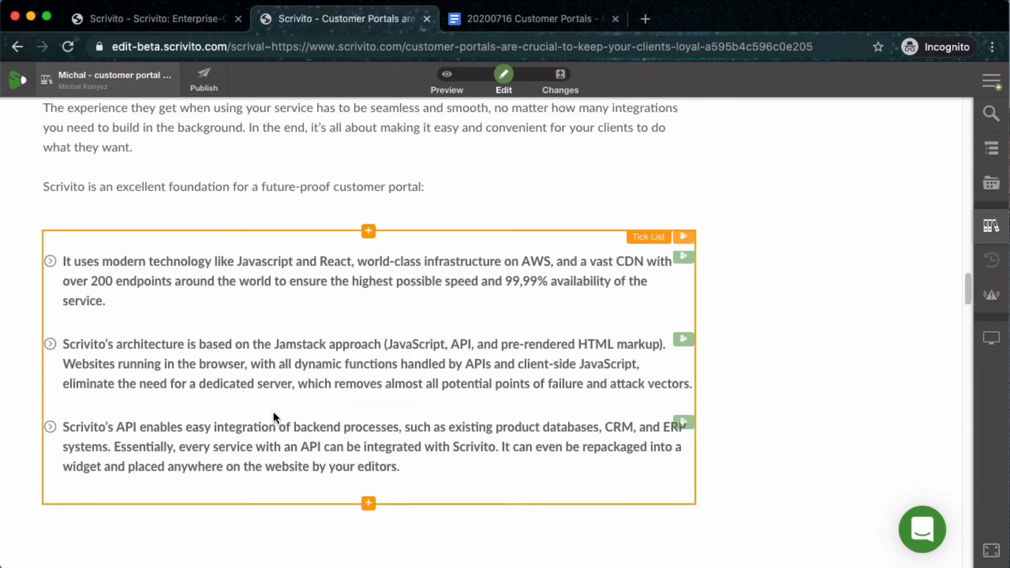
{"action": "left_click", "coordinate": [369, 421]}
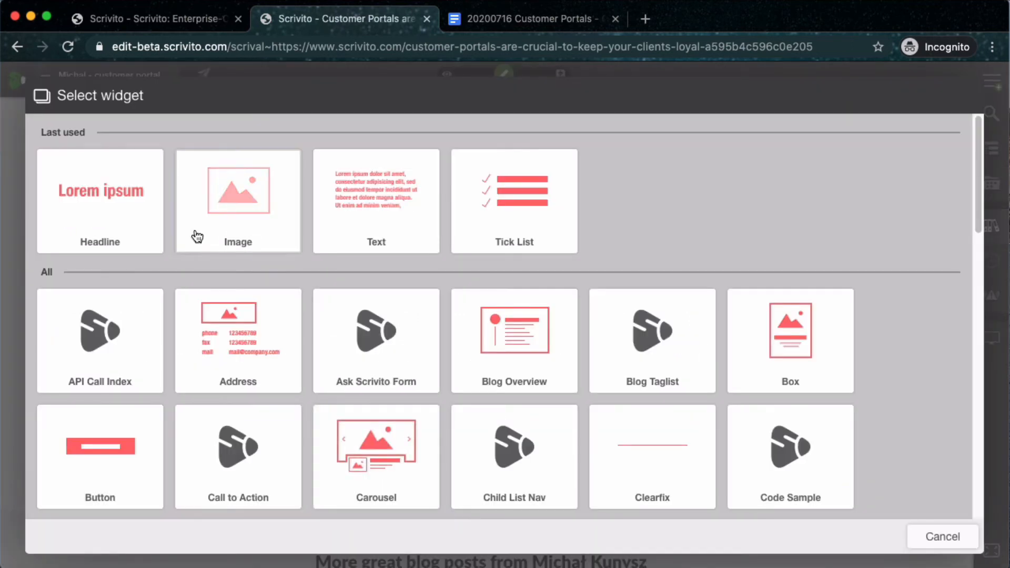
{"action": "left_click", "coordinate": [147, 226]}
{"action": "left_click", "coordinate": [365, 469]}
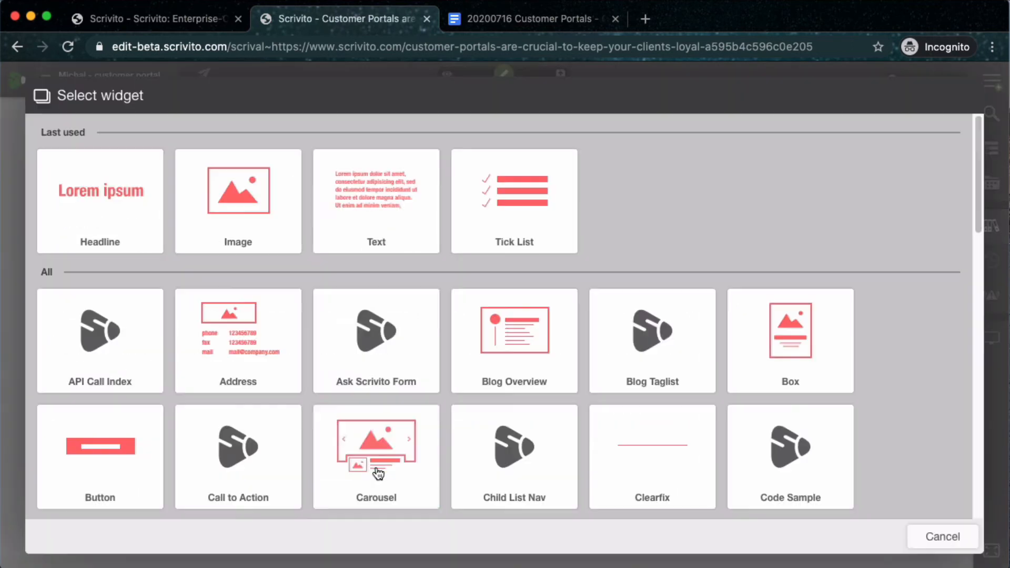
{"action": "left_click", "coordinate": [409, 221]}
Step: Paste the copied section into the new Text widget and move its "Request a consultation" line into the Headline widget
{"action": "left_click", "coordinate": [145, 494]}
{"action": "key", "text": "ctrl+v"}
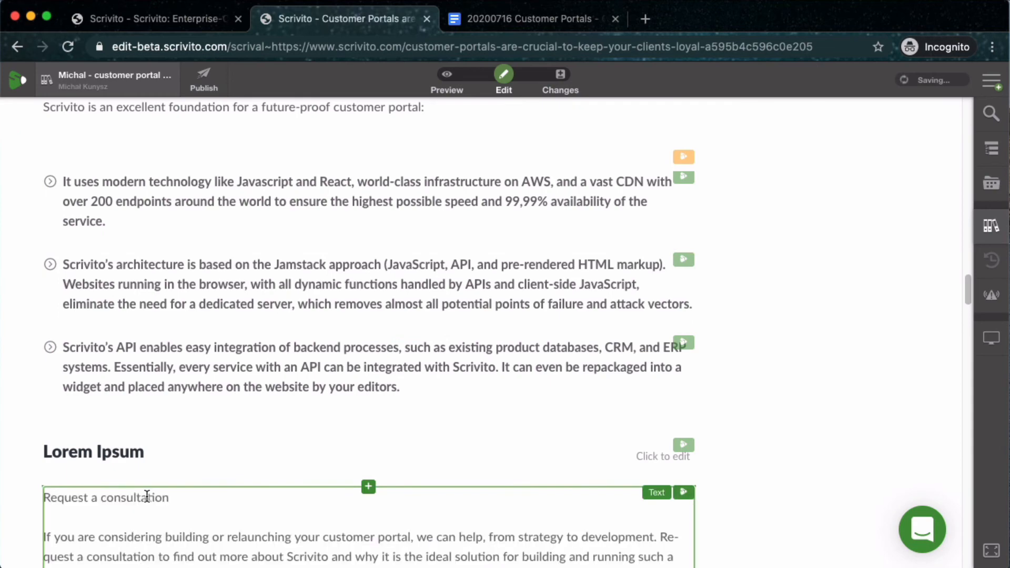
{"action": "double_click", "coordinate": [147, 497]}
{"action": "triple_click", "coordinate": [147, 497]}
{"action": "key", "text": "ctrl+x"}
{"action": "left_click", "coordinate": [102, 447]}
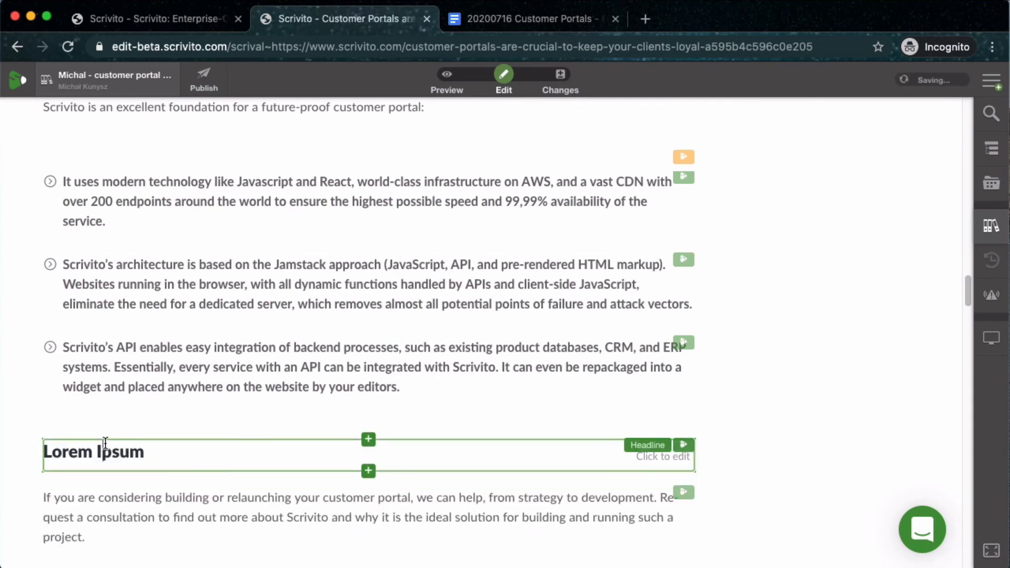
{"action": "triple_click", "coordinate": [109, 447]}
{"action": "key", "text": "ctrl+v"}
Step: Link the words "Request a consultation" in the closing paragraph to the Request a Consultation page, found by searching for "consultation"
{"action": "scroll", "coordinate": [663, 352], "scroll_direction": "down", "scroll_amount": 3}
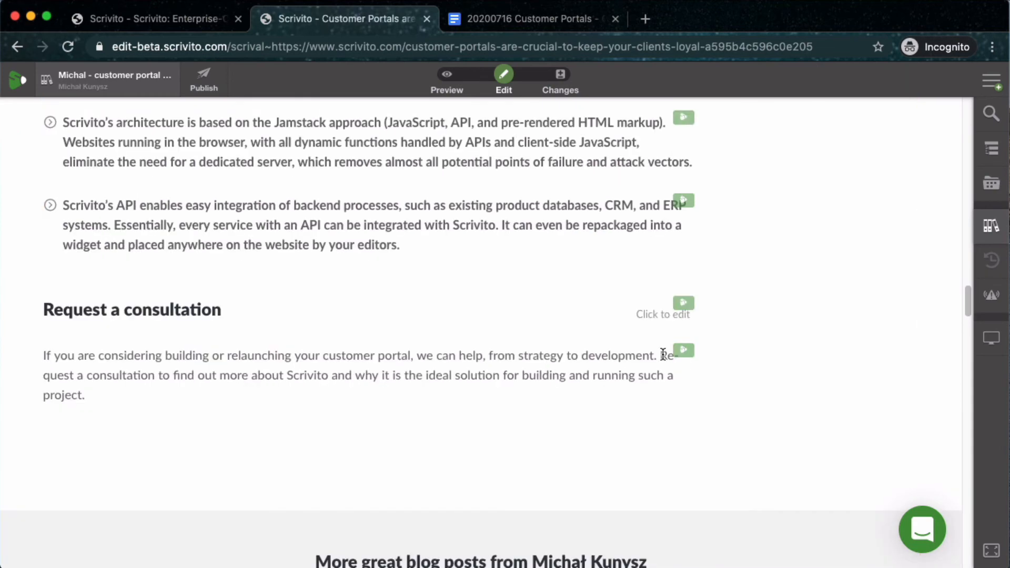
{"action": "left_click", "coordinate": [663, 354]}
{"action": "left_click_drag", "start_coordinate": [659, 355], "coordinate": [155, 375]}
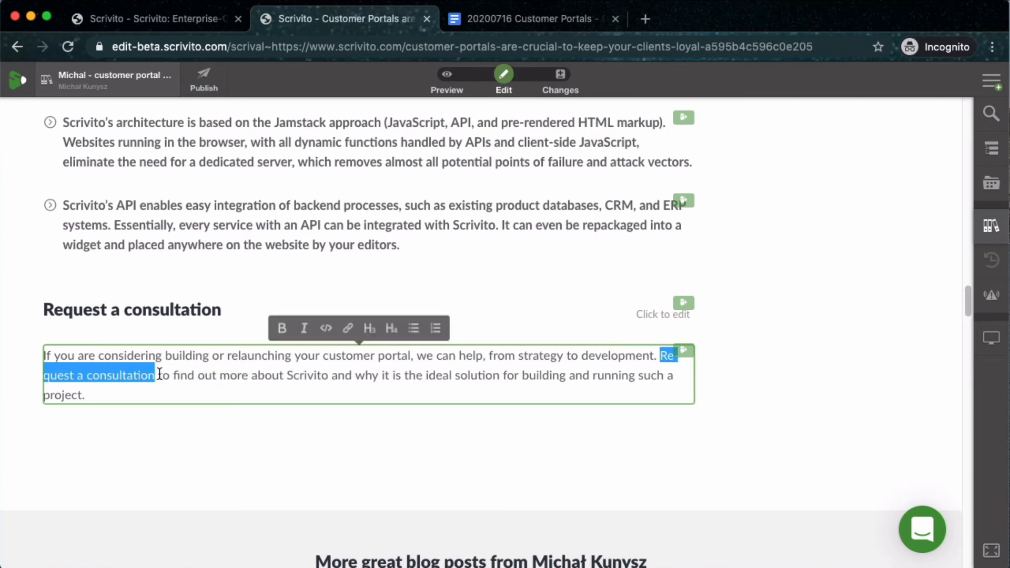
{"action": "left_click", "coordinate": [352, 332]}
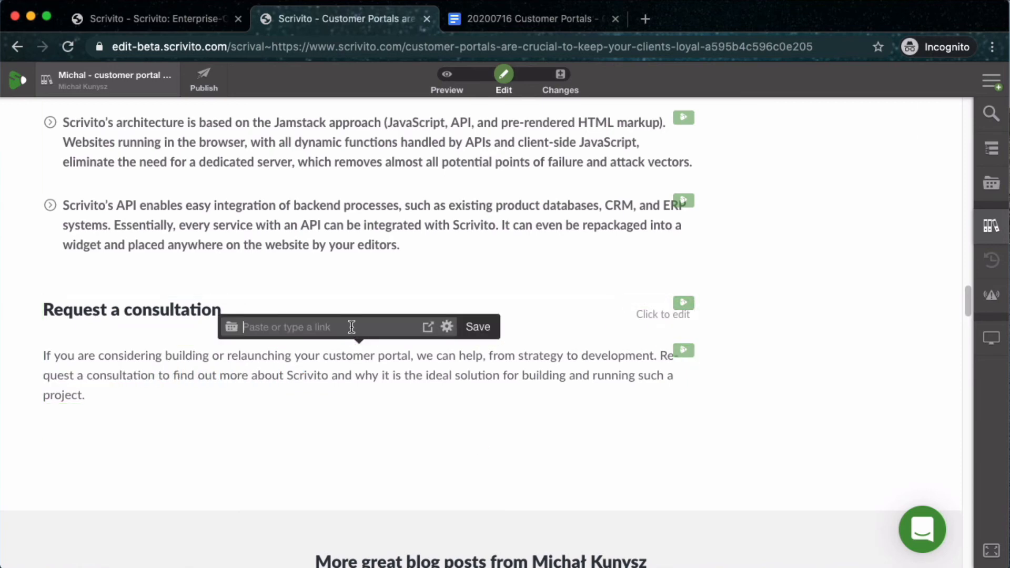
{"action": "left_click", "coordinate": [233, 329]}
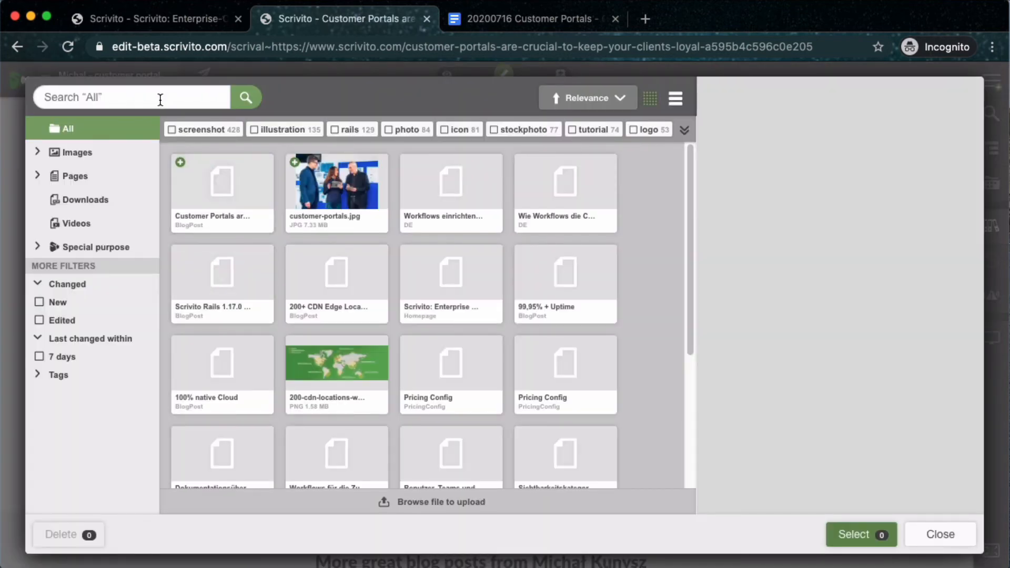
{"action": "left_click", "coordinate": [160, 99]}
{"action": "type", "text": "consultation"}
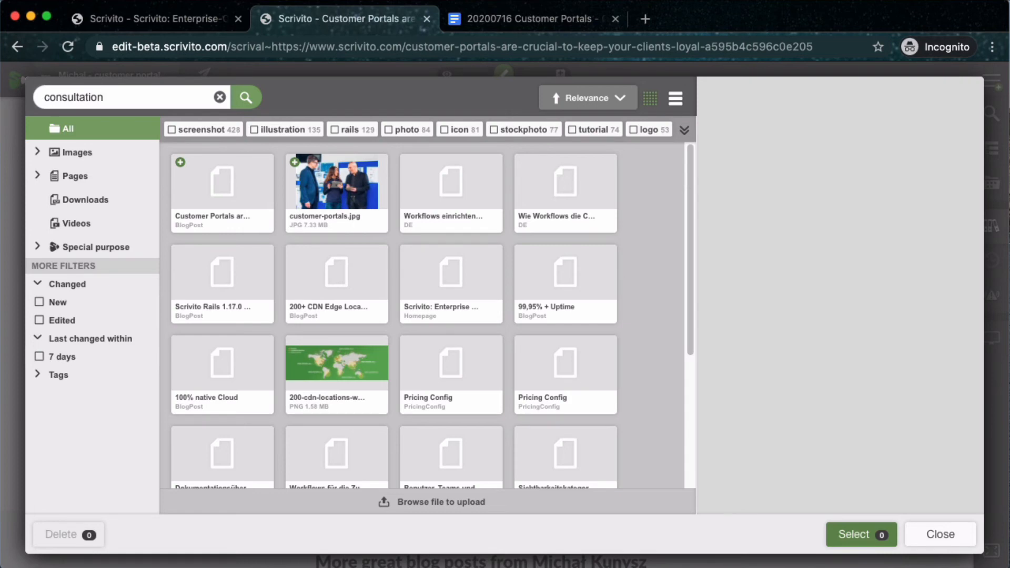
{"action": "key", "text": "Return"}
{"action": "left_click", "coordinate": [240, 206]}
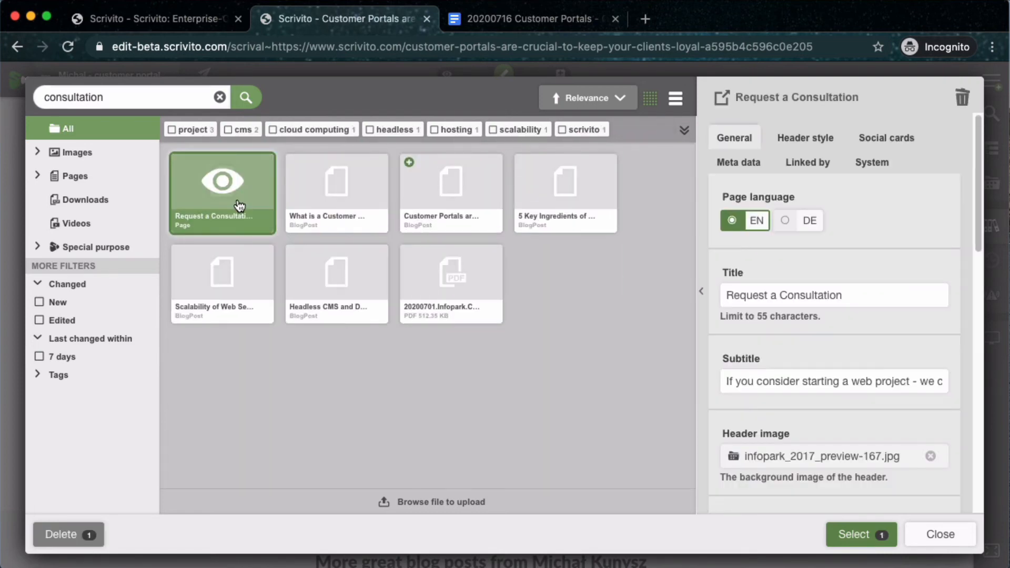
{"action": "left_click", "coordinate": [867, 536]}
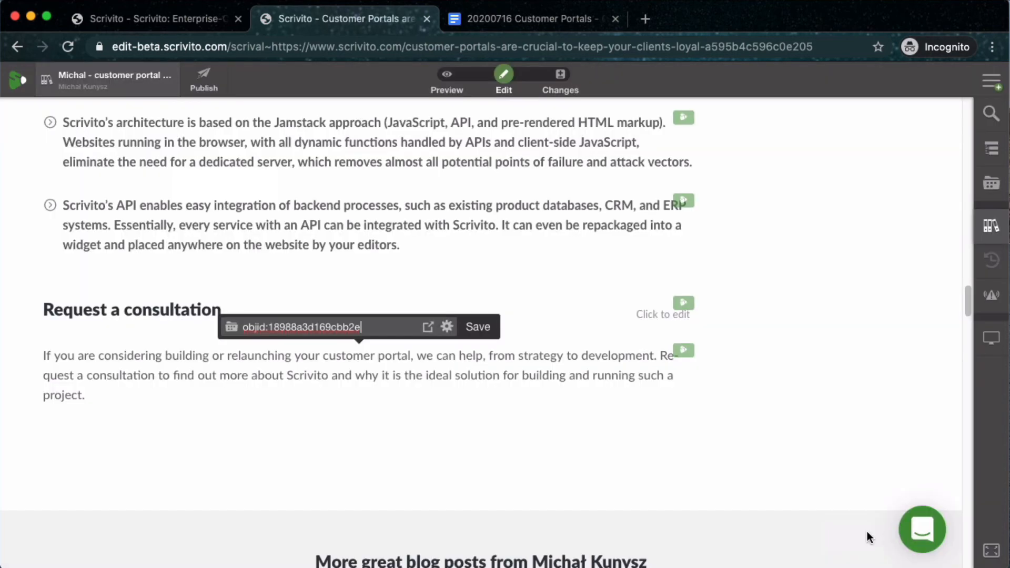
{"action": "left_click", "coordinate": [477, 327]}
{"action": "left_click", "coordinate": [605, 440]}
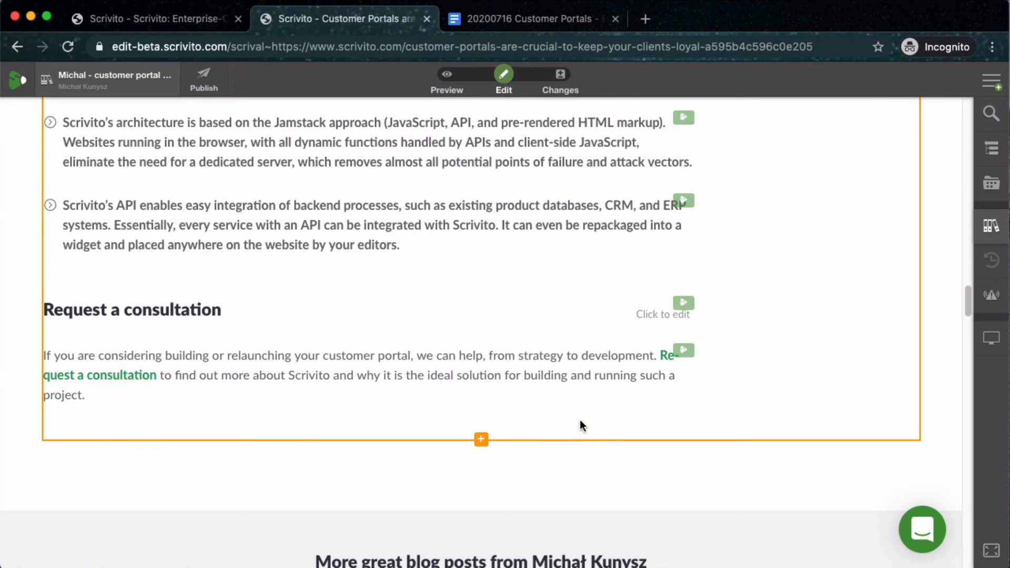
Step: Preview the blog post and review its layout from the header through the text sections
{"action": "left_click", "coordinate": [448, 84]}
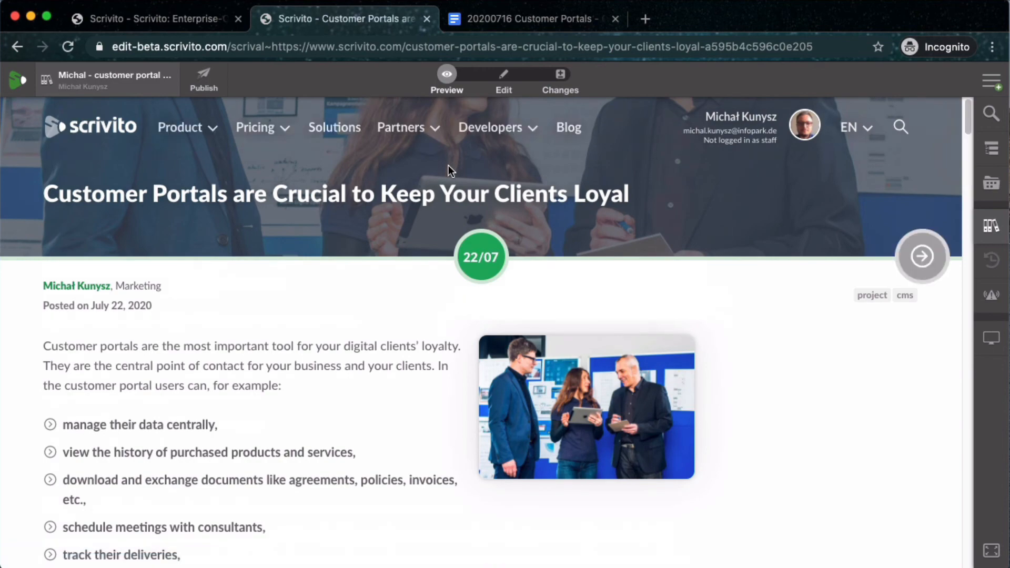
{"action": "scroll", "coordinate": [448, 165], "scroll_direction": "down", "scroll_amount": 5}
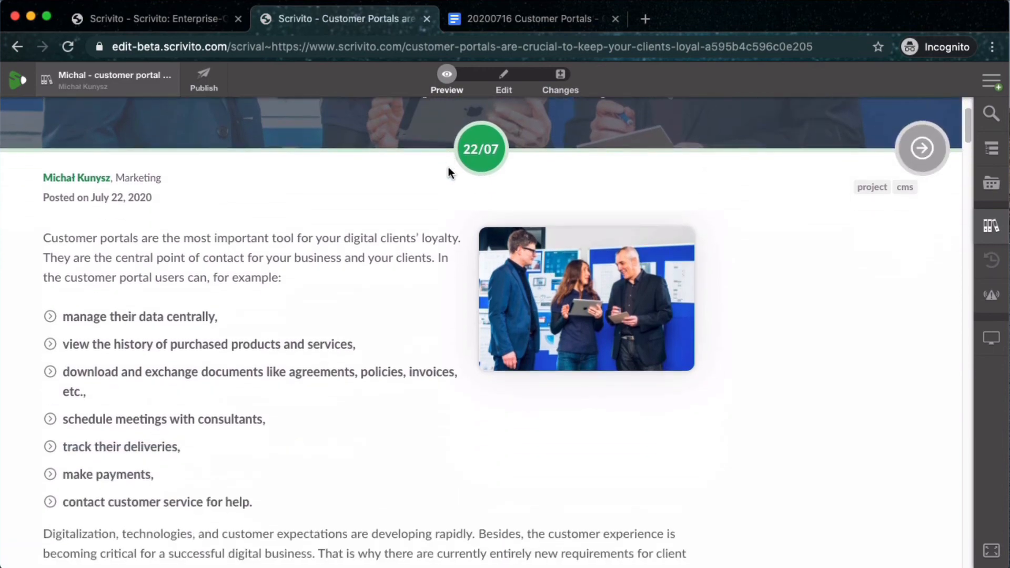
{"action": "scroll", "coordinate": [448, 172], "scroll_direction": "down", "scroll_amount": 7}
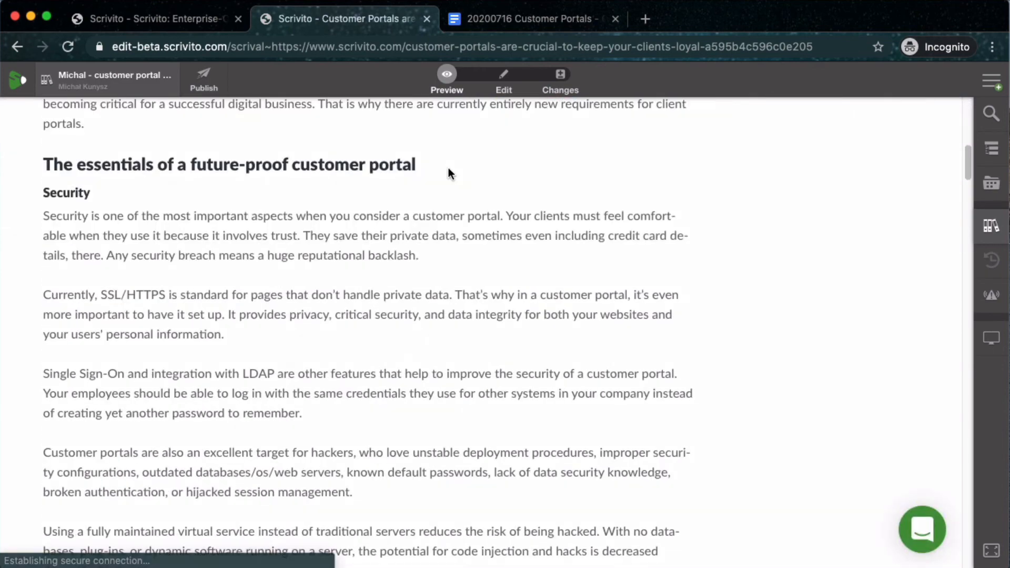
{"action": "scroll", "coordinate": [450, 174], "scroll_direction": "down", "scroll_amount": 10}
{"action": "scroll", "coordinate": [448, 168], "scroll_direction": "down", "scroll_amount": 14}
{"action": "scroll", "coordinate": [448, 169], "scroll_direction": "up", "scroll_amount": 11}
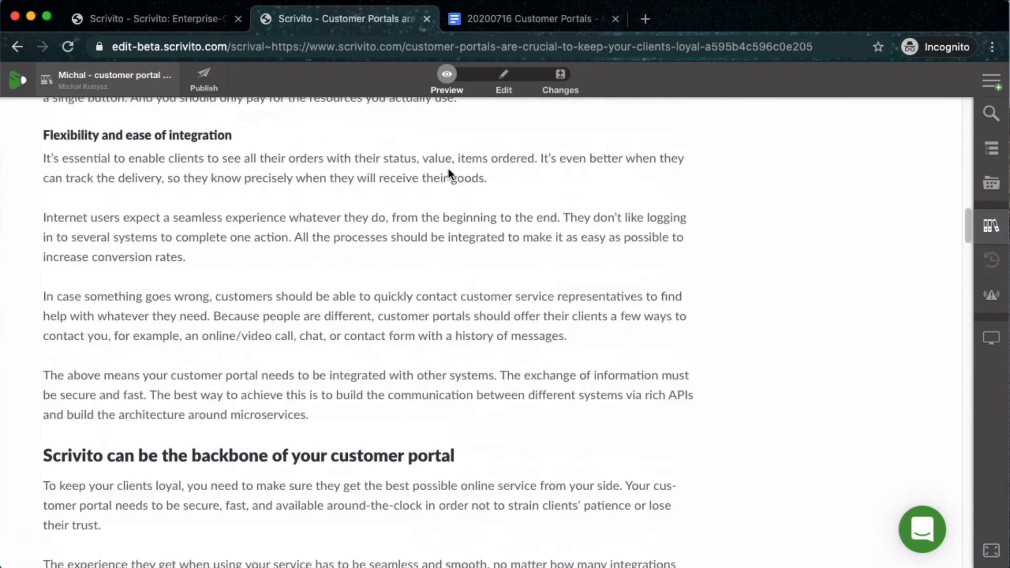
{"action": "scroll", "coordinate": [448, 169], "scroll_direction": "up", "scroll_amount": 3}
{"action": "scroll", "coordinate": [449, 171], "scroll_direction": "up", "scroll_amount": 5}
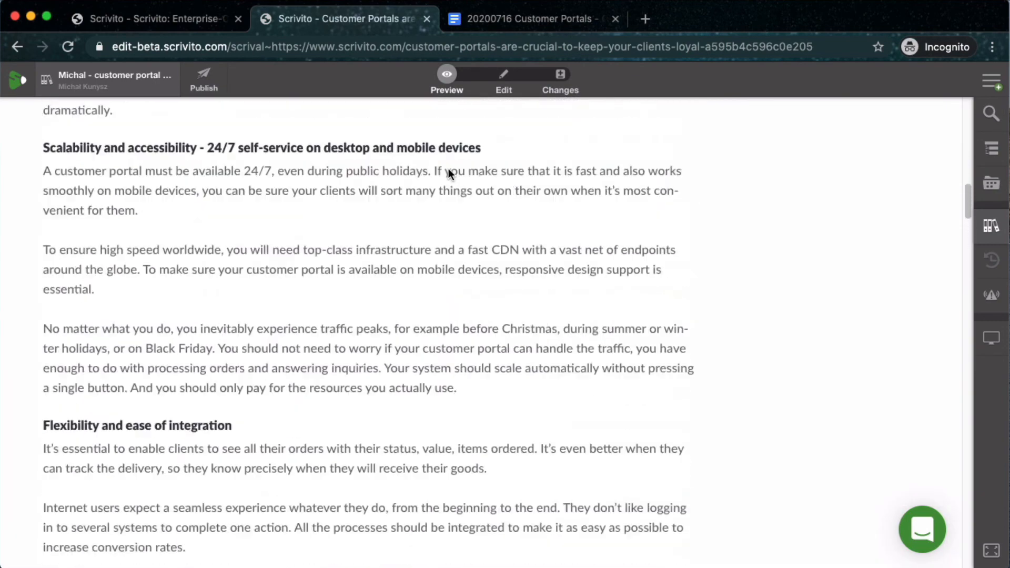
{"action": "scroll", "coordinate": [448, 174], "scroll_direction": "up", "scroll_amount": 2}
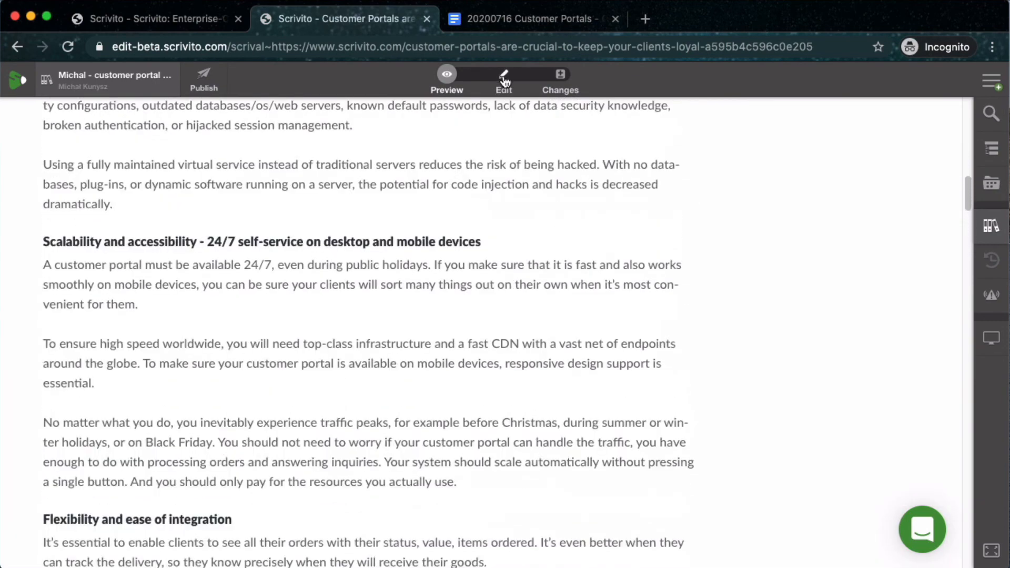
Step: Return to editing and add an Image widget below "The essentials of a future-proof customer portal" with the photo of hands typing on a laptop
{"action": "left_click", "coordinate": [502, 87]}
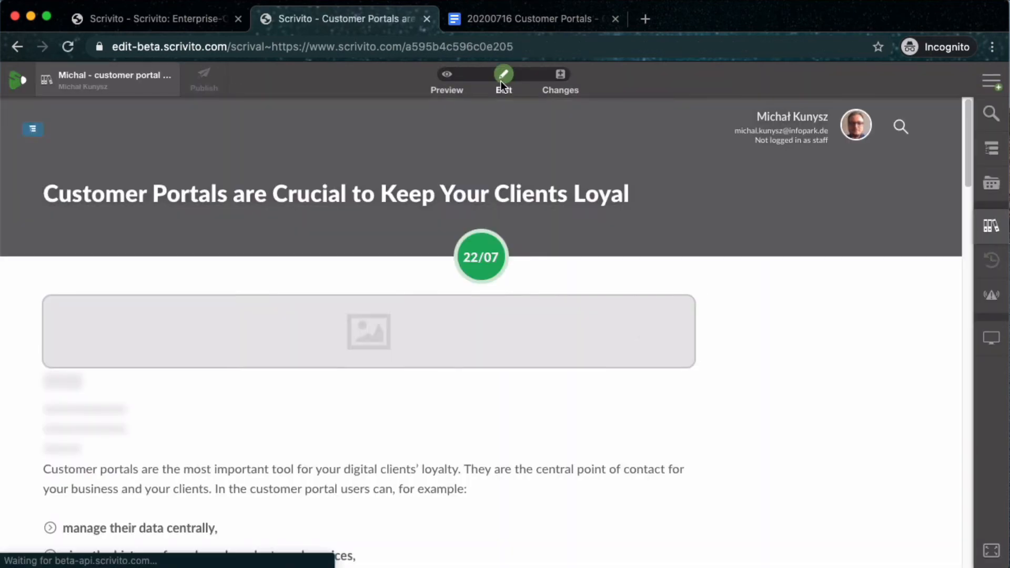
{"action": "scroll", "coordinate": [485, 222], "scroll_direction": "down", "scroll_amount": 15}
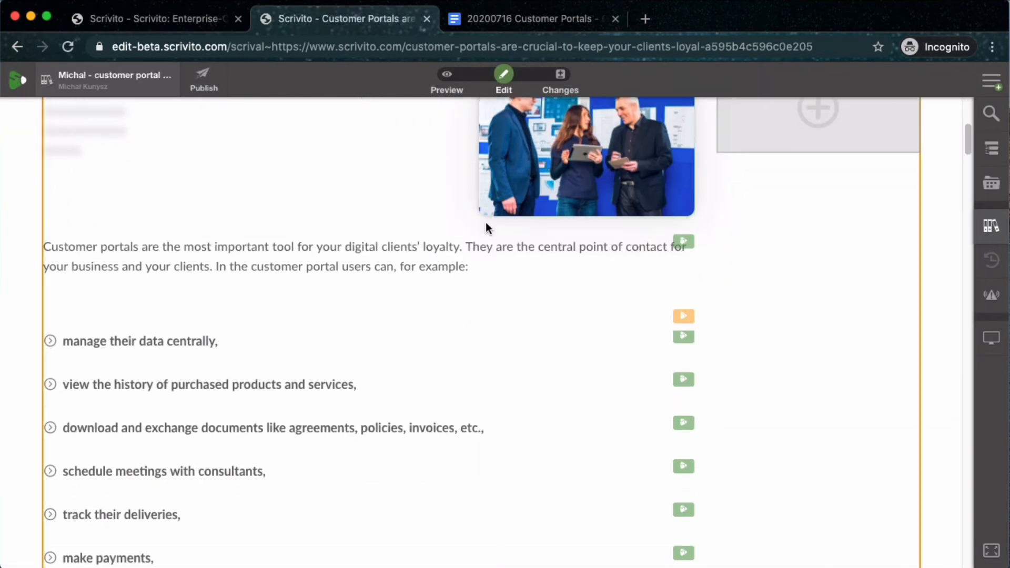
{"action": "scroll", "coordinate": [486, 227], "scroll_direction": "down", "scroll_amount": 10}
{"action": "left_click", "coordinate": [368, 163]}
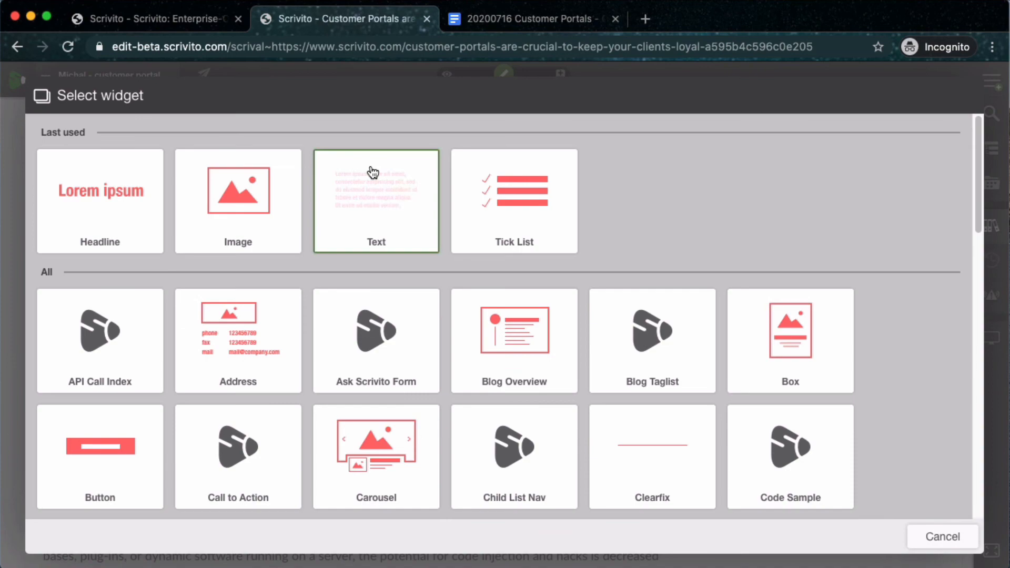
{"action": "left_click", "coordinate": [239, 204]}
{"action": "left_click", "coordinate": [334, 194]}
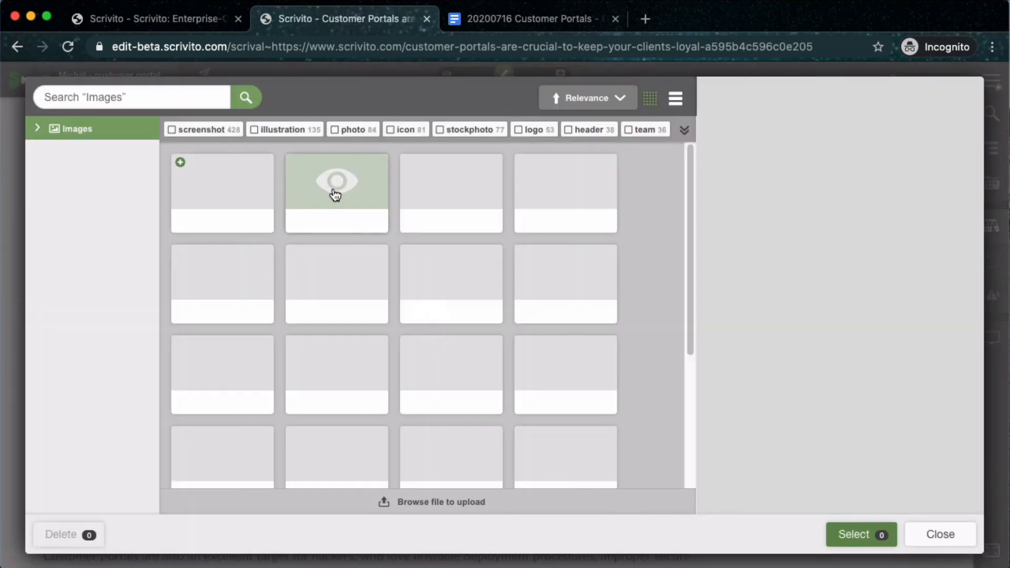
{"action": "scroll", "coordinate": [389, 316], "scroll_direction": "down", "scroll_amount": 3}
{"action": "left_click", "coordinate": [222, 324]}
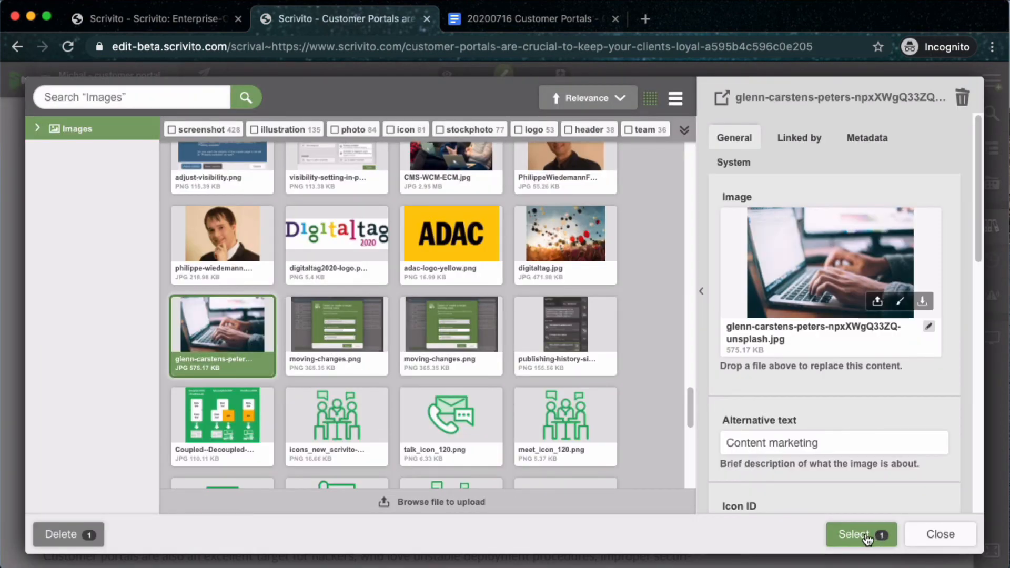
{"action": "left_click", "coordinate": [854, 535]}
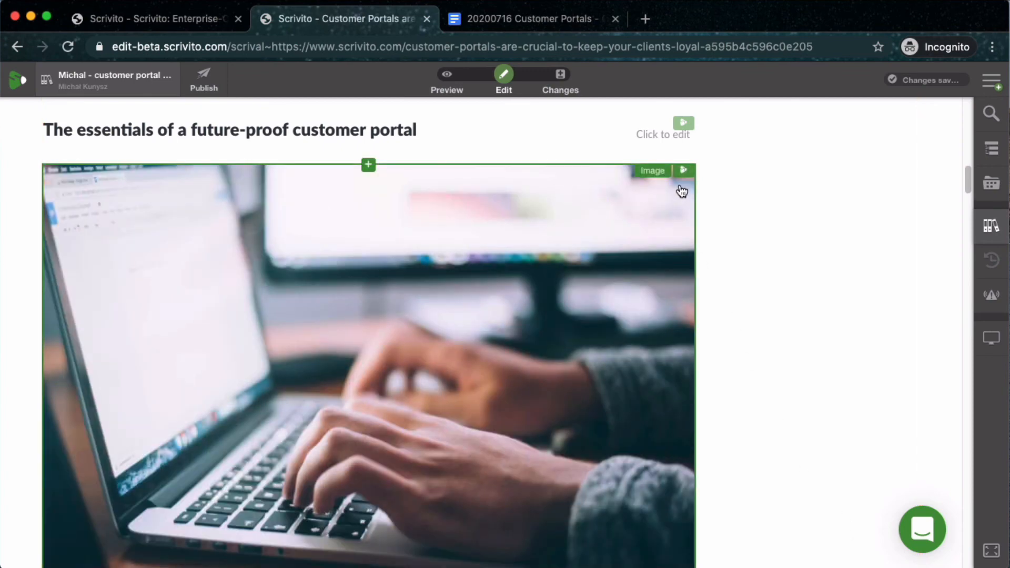
Step: Set the laptop image's alignment to Right, its appearance to dropshadow and its floating width to 33 percent
{"action": "left_click", "coordinate": [684, 171]}
{"action": "left_click", "coordinate": [713, 198]}
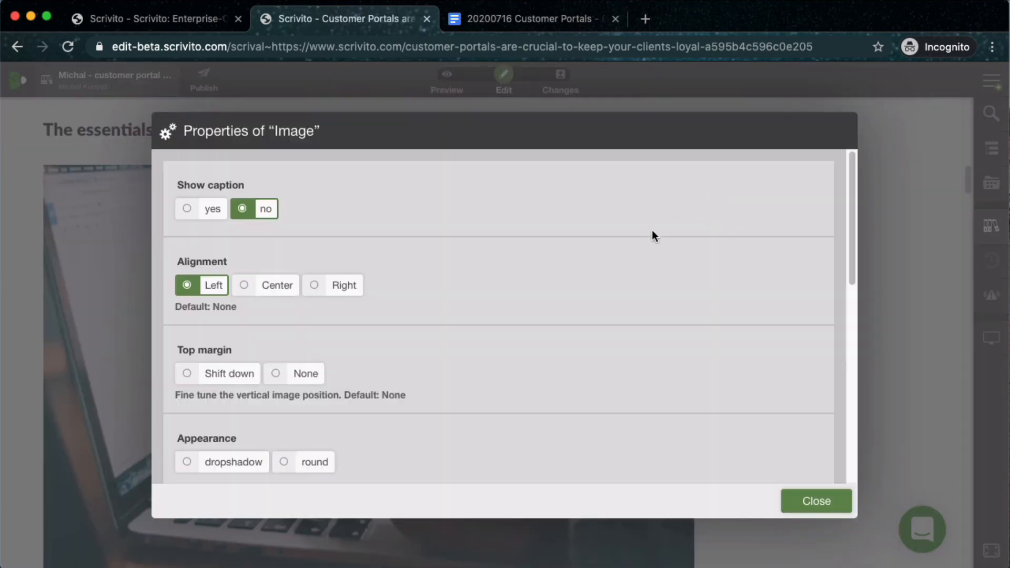
{"action": "left_click", "coordinate": [352, 287]}
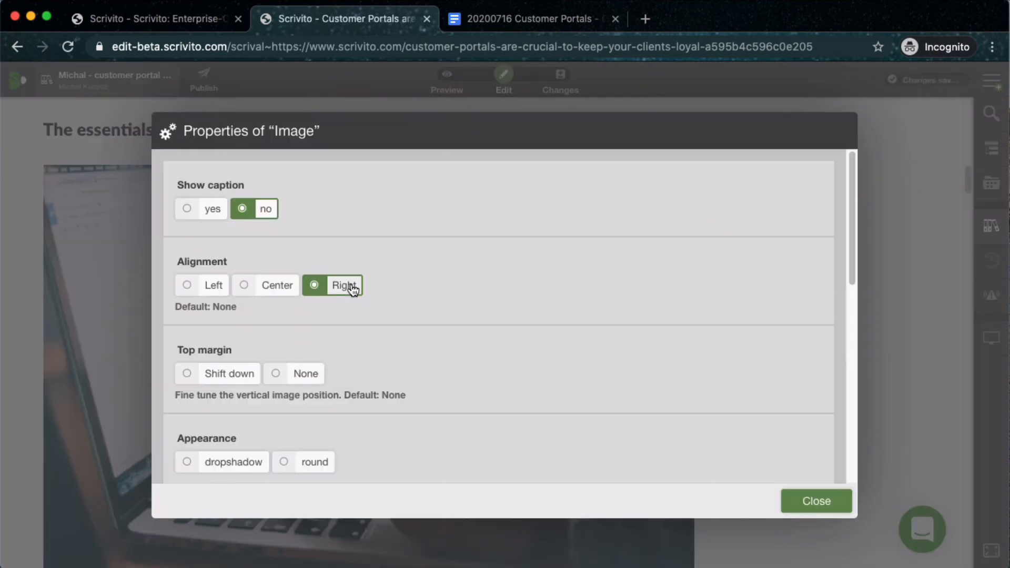
{"action": "left_click", "coordinate": [249, 463]}
{"action": "scroll", "coordinate": [273, 421], "scroll_direction": "down", "scroll_amount": 2}
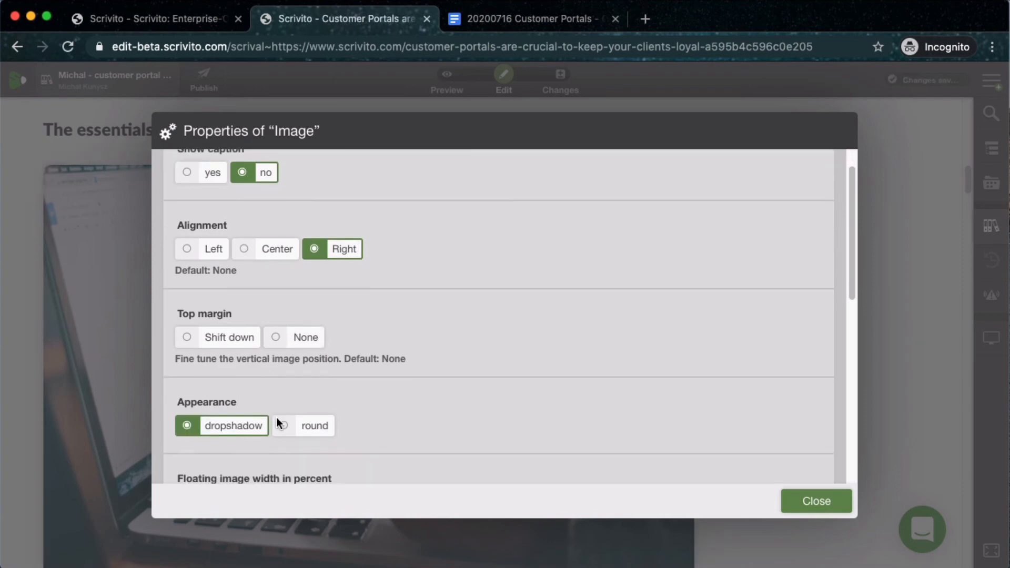
{"action": "scroll", "coordinate": [272, 423], "scroll_direction": "down", "scroll_amount": 1}
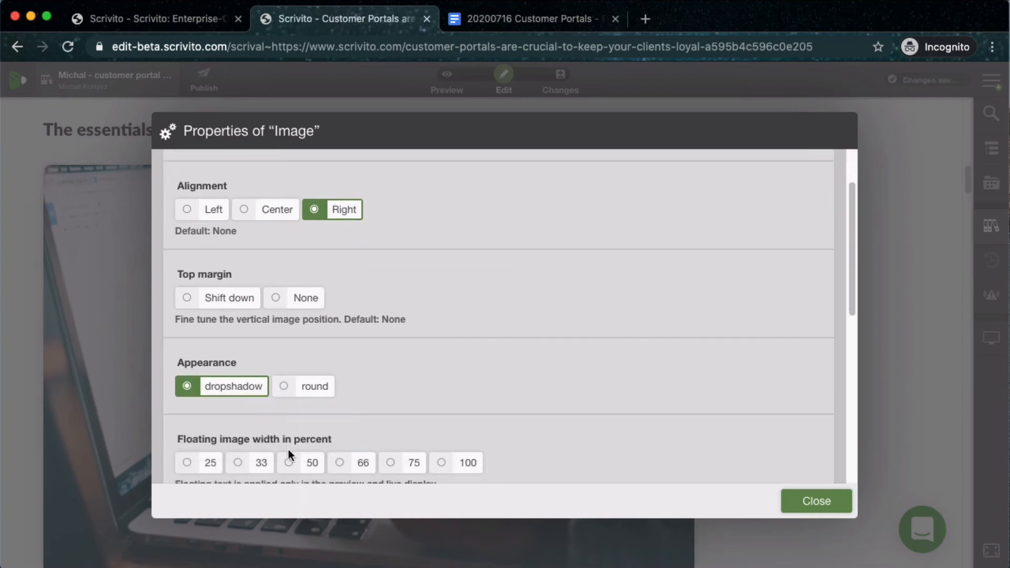
{"action": "left_click", "coordinate": [260, 462]}
{"action": "left_click", "coordinate": [813, 495]}
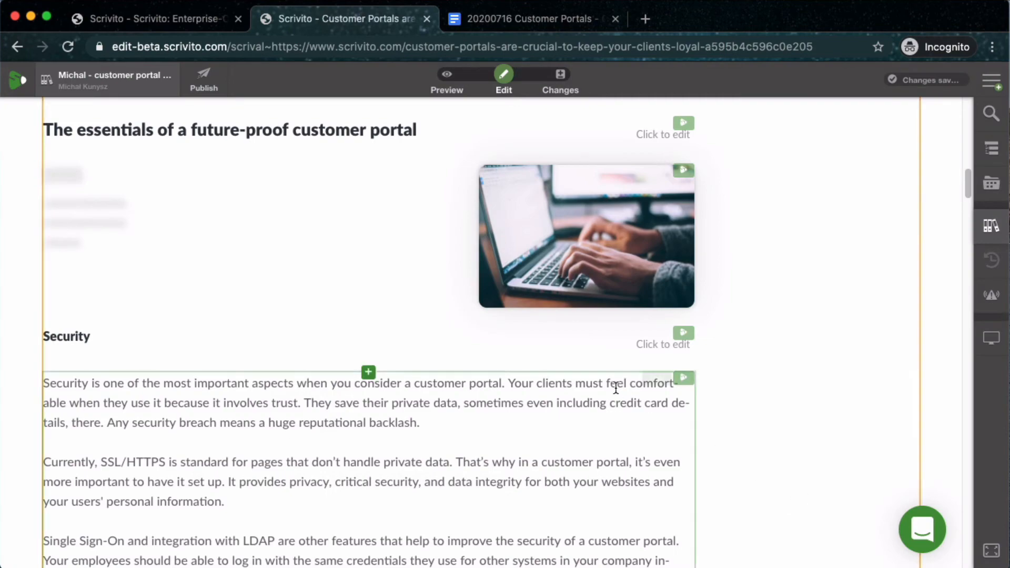
Step: Add an Image widget between the Security text and the "Scalability and accessibility" headline
{"action": "scroll", "coordinate": [603, 385], "scroll_direction": "down", "scroll_amount": 3}
{"action": "scroll", "coordinate": [604, 385], "scroll_direction": "down", "scroll_amount": 8}
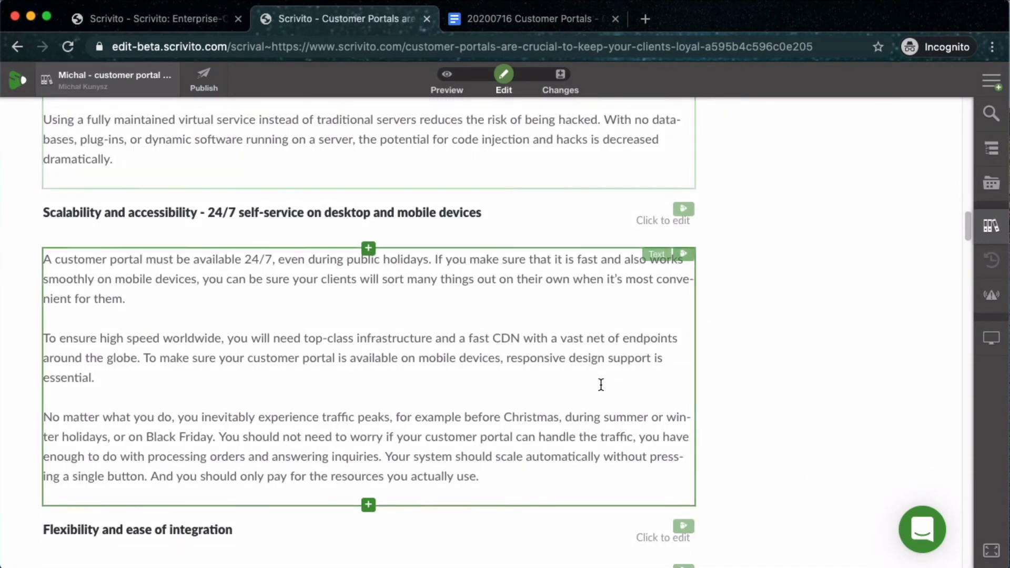
{"action": "scroll", "coordinate": [482, 298], "scroll_direction": "down", "scroll_amount": 1}
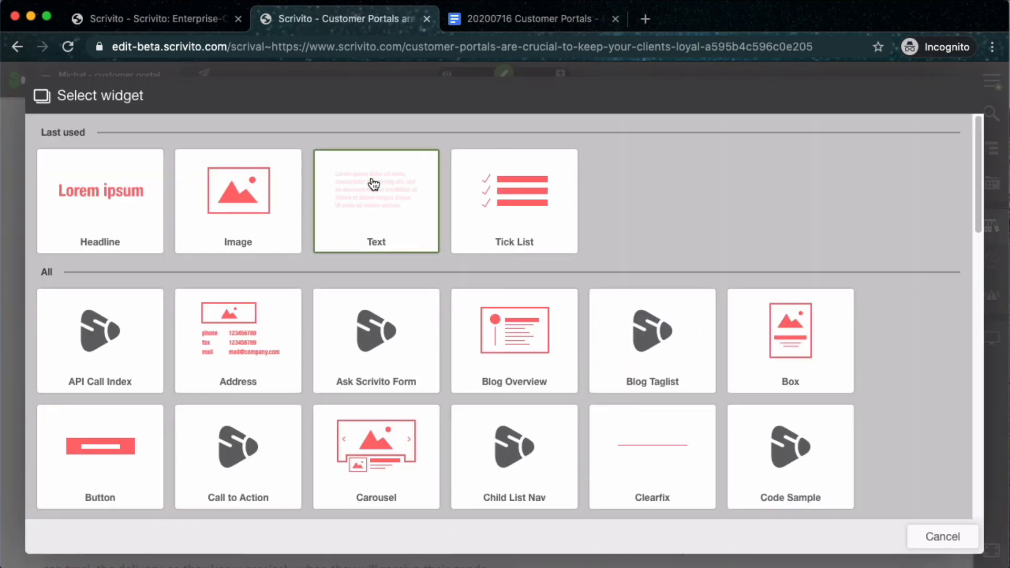
{"action": "left_click", "coordinate": [369, 213]}
{"action": "left_click", "coordinate": [252, 196]}
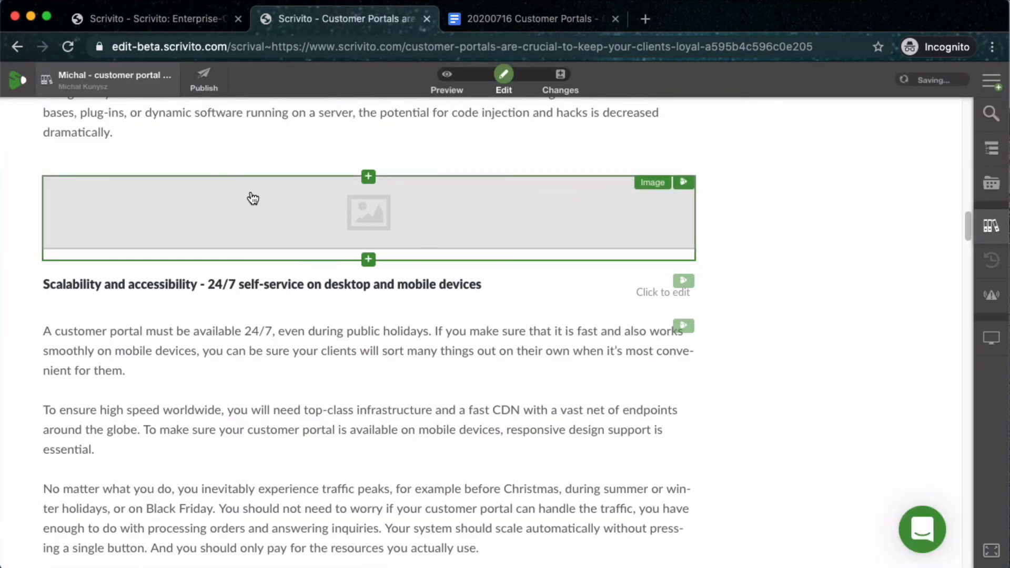
Step: Fill the image widget above "Scalability and accessibility" with the two-person office photo, aligned Right with dropshadow and 33 percent floating width
{"action": "left_click", "coordinate": [350, 207]}
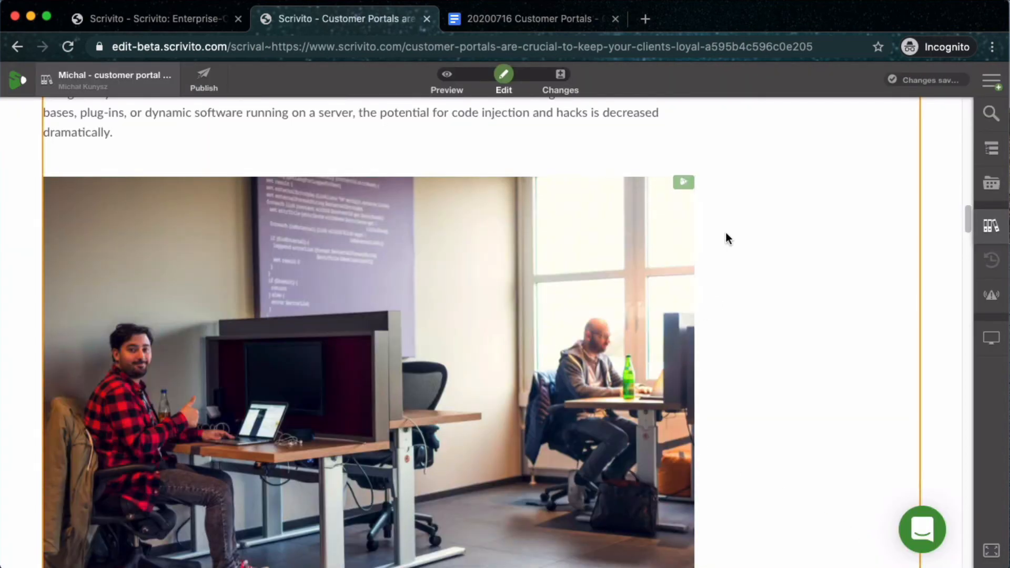
{"action": "left_click", "coordinate": [683, 182]}
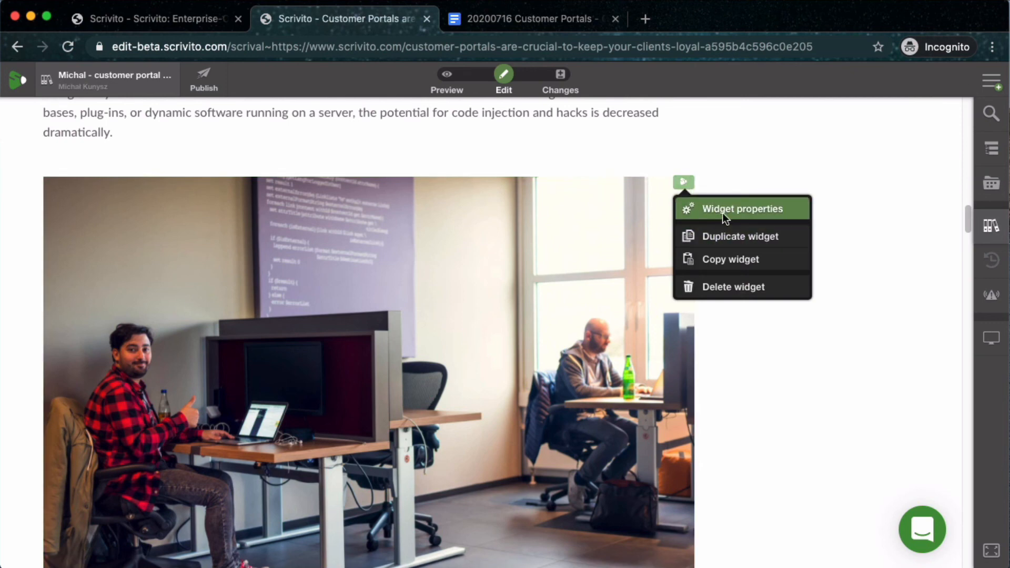
{"action": "left_click", "coordinate": [724, 217]}
{"action": "left_click", "coordinate": [337, 287]}
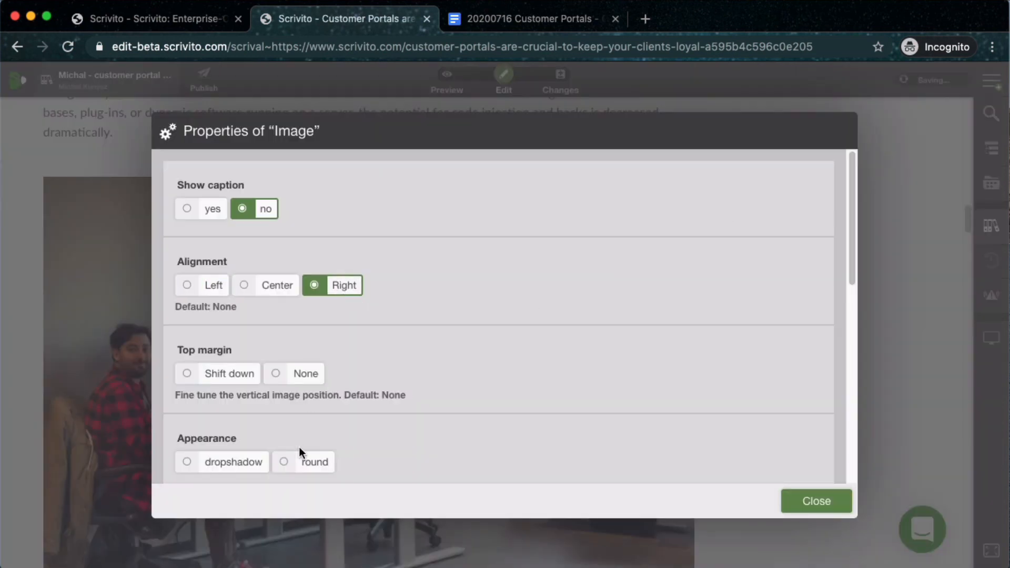
{"action": "left_click", "coordinate": [237, 462]}
{"action": "scroll", "coordinate": [279, 434], "scroll_direction": "down", "scroll_amount": 3}
{"action": "left_click", "coordinate": [259, 400]}
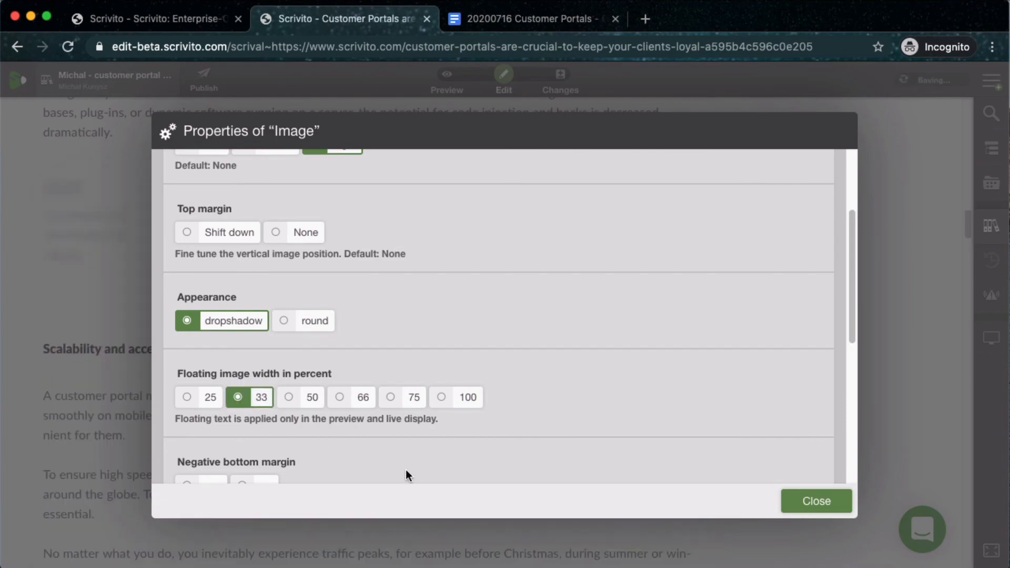
{"action": "left_click", "coordinate": [791, 501]}
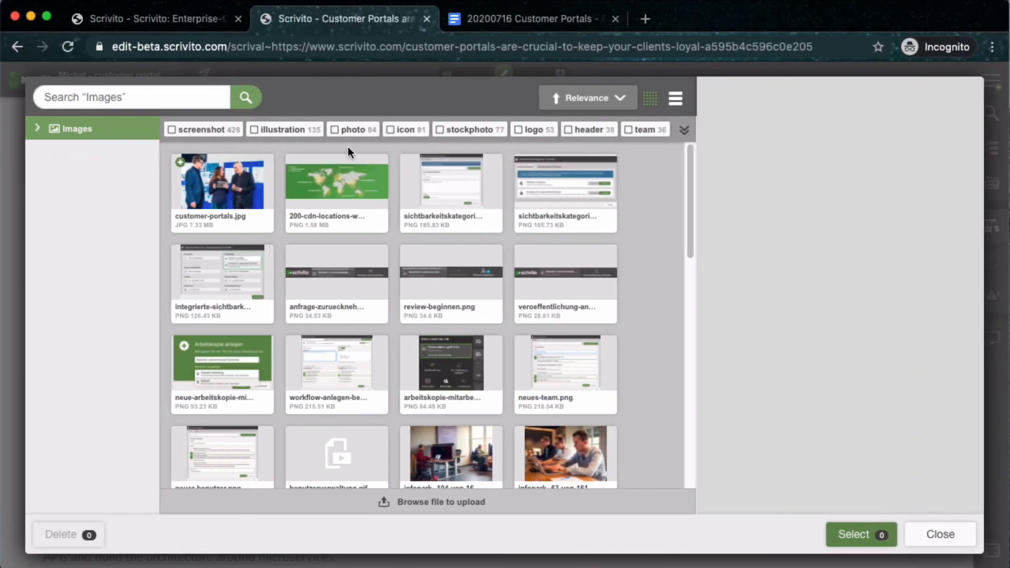
Step: Select infopark_2017_preview-1068.jpg, the photo of developers looking into the camera, as the image for the "Flexibility and ease of integration" section
{"action": "left_click", "coordinate": [356, 134]}
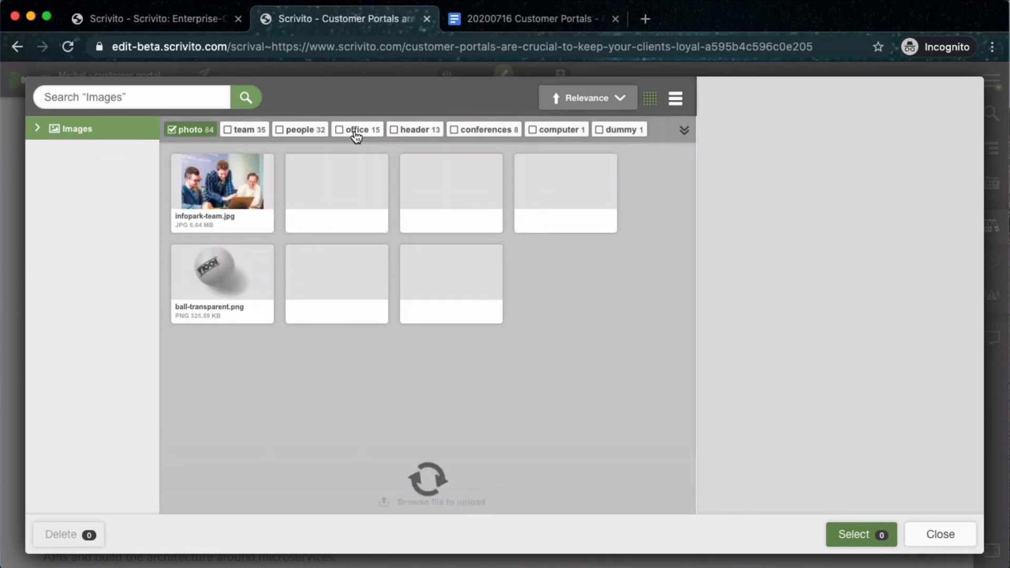
{"action": "mouse_move", "coordinate": [426, 176]}
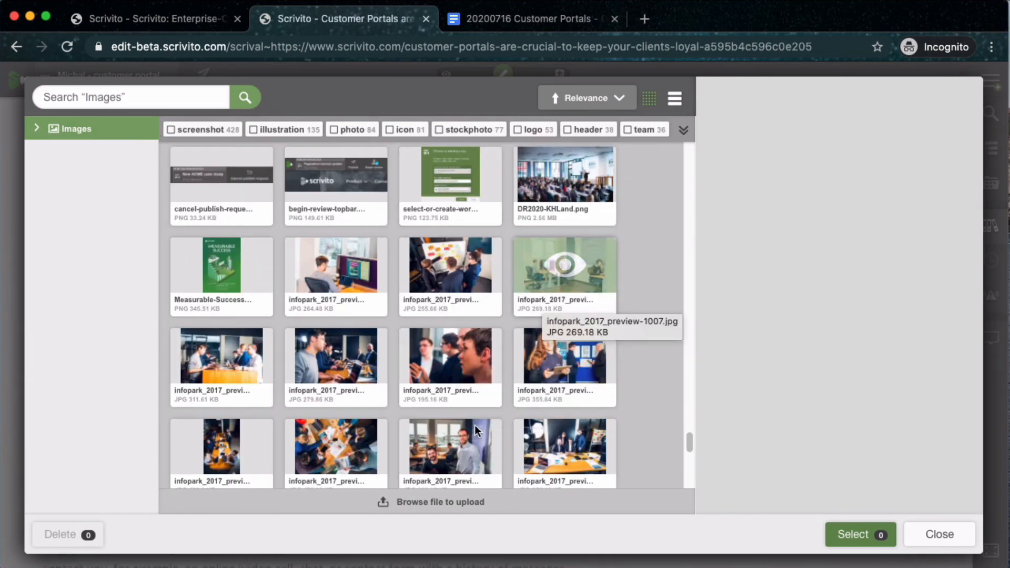
{"action": "left_click", "coordinate": [485, 427]}
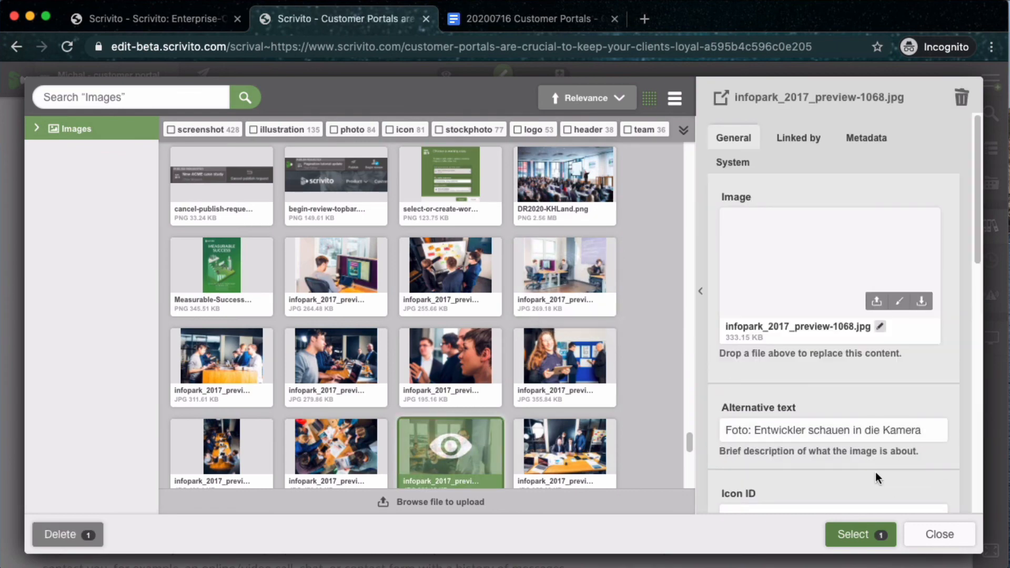
{"action": "left_click", "coordinate": [856, 530]}
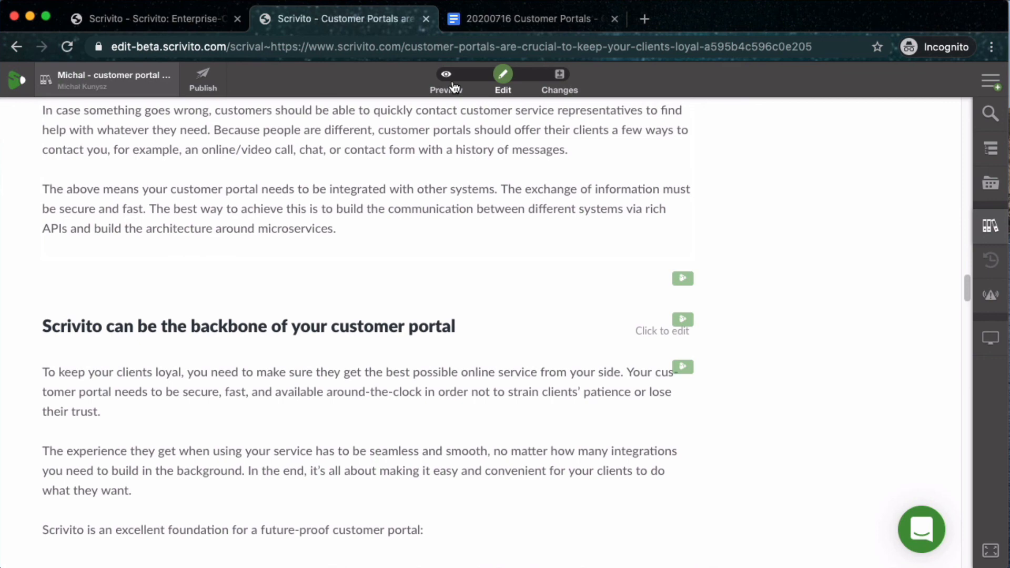
Step: Preview the blog post, check its teaser in the Scrivito Blog overview, and reopen the post from there
{"action": "left_click", "coordinate": [454, 85]}
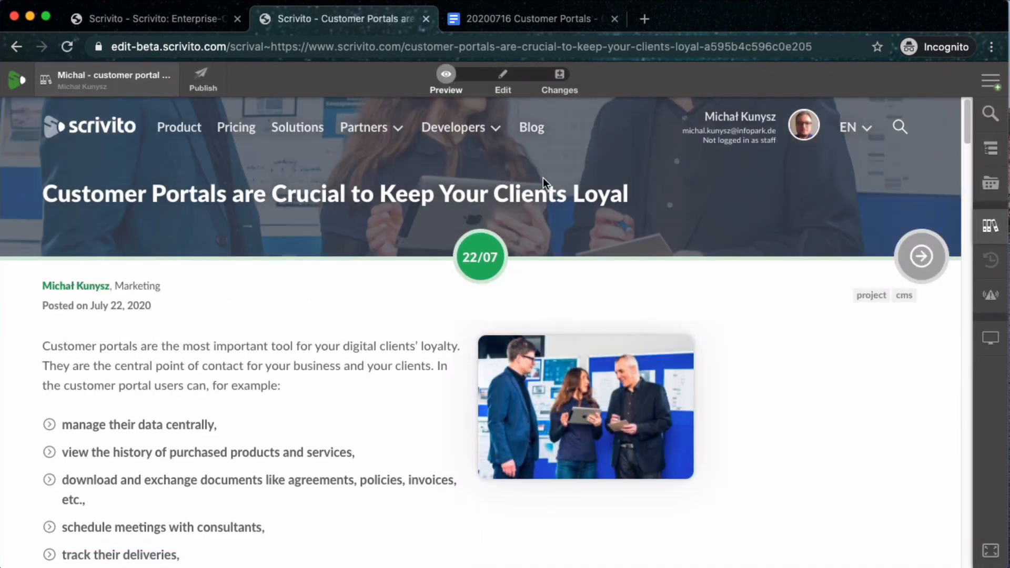
{"action": "left_click", "coordinate": [574, 139]}
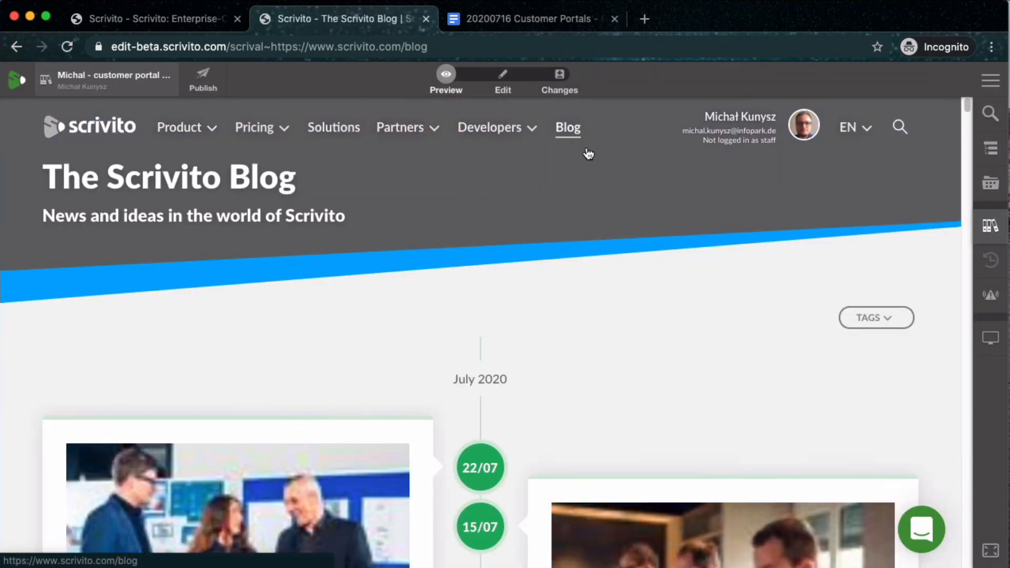
{"action": "scroll", "coordinate": [443, 271], "scroll_direction": "down", "scroll_amount": 5}
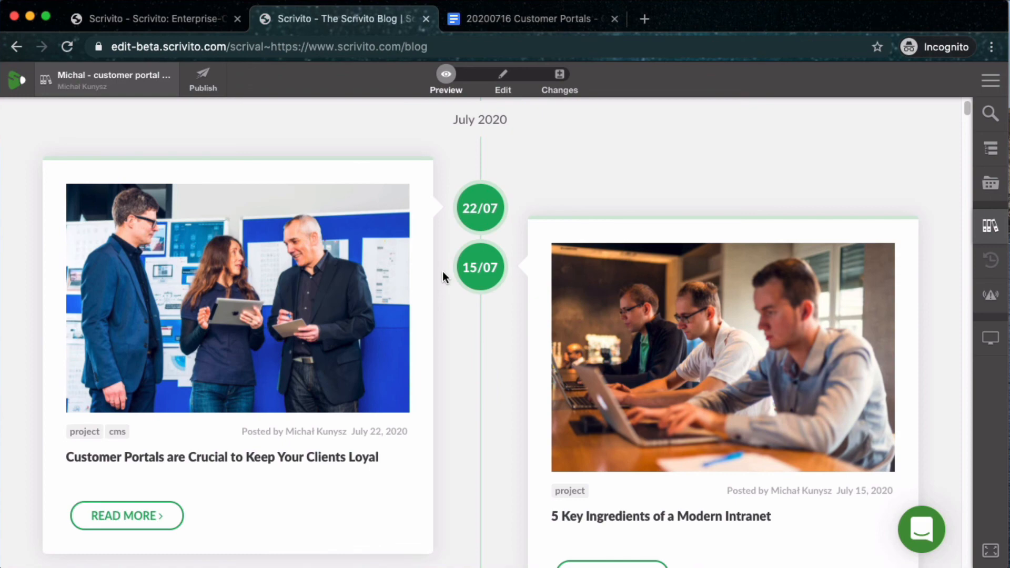
{"action": "scroll", "coordinate": [443, 271], "scroll_direction": "down", "scroll_amount": 2}
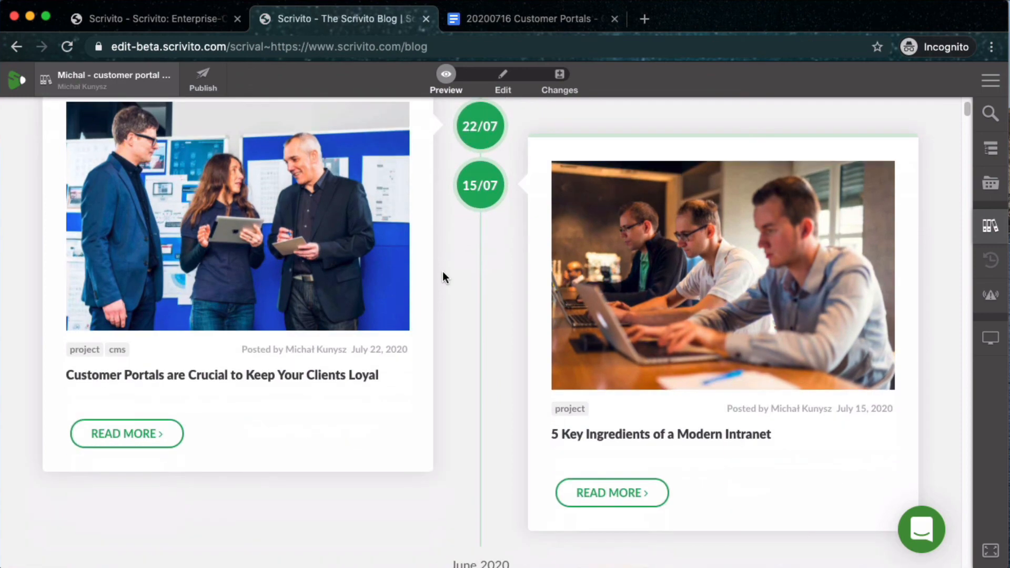
{"action": "scroll", "coordinate": [443, 272], "scroll_direction": "up", "scroll_amount": 1}
{"action": "left_click", "coordinate": [149, 438]}
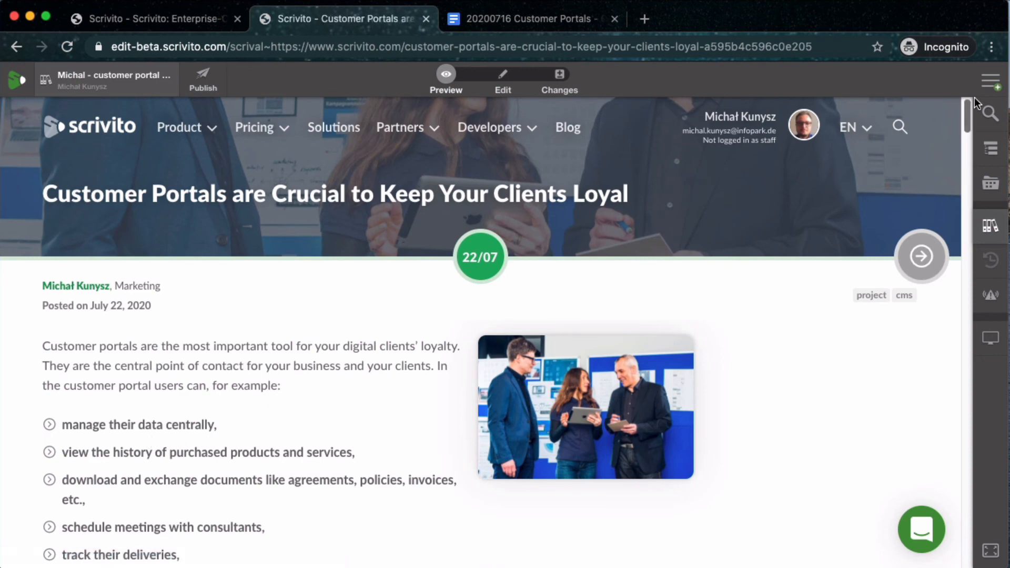
Step: Review the blog post's page properties, covering the general settings, social cards and meta data
{"action": "left_click", "coordinate": [991, 84]}
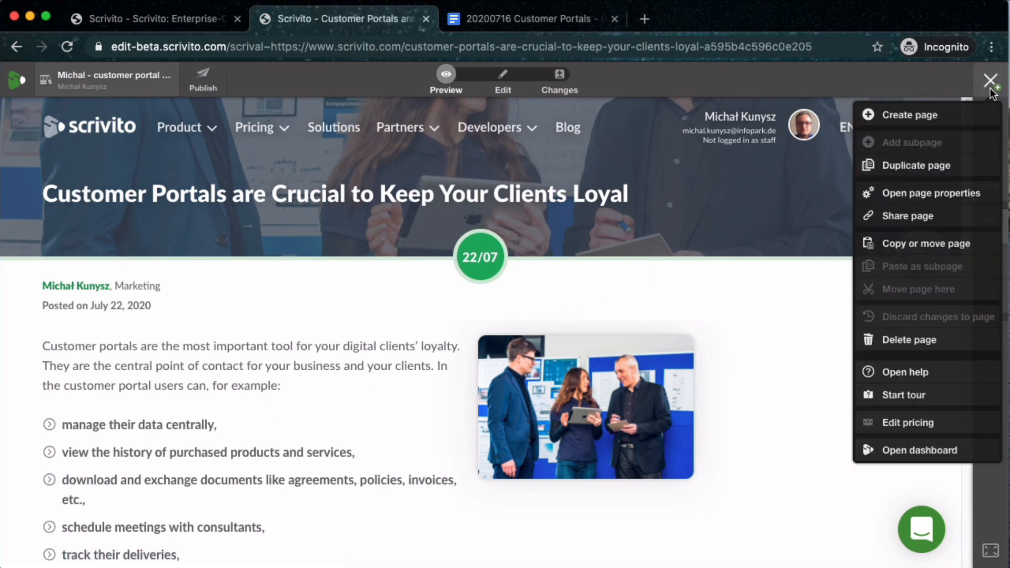
{"action": "left_click", "coordinate": [950, 192]}
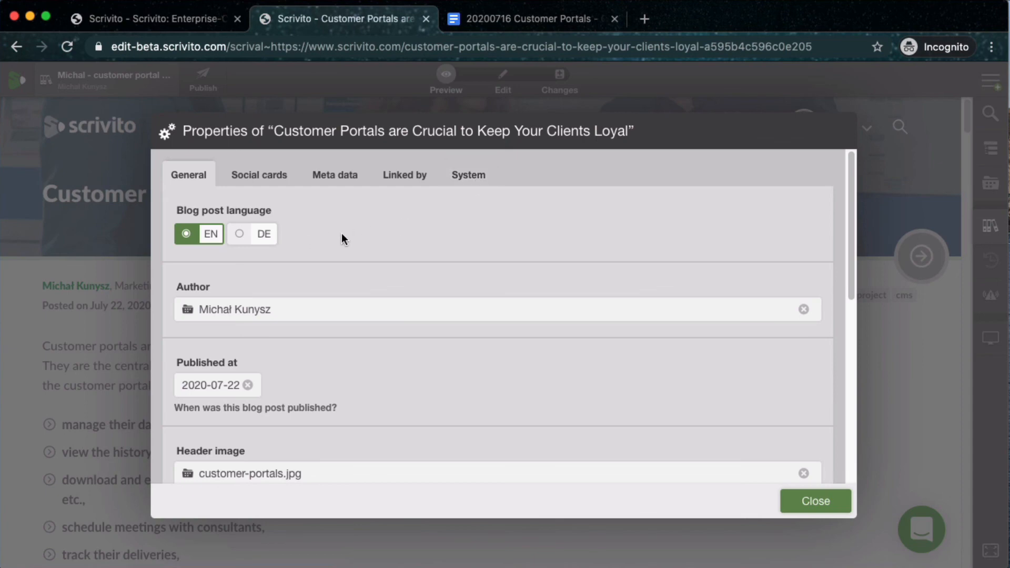
{"action": "scroll", "coordinate": [356, 236], "scroll_direction": "down", "scroll_amount": 2}
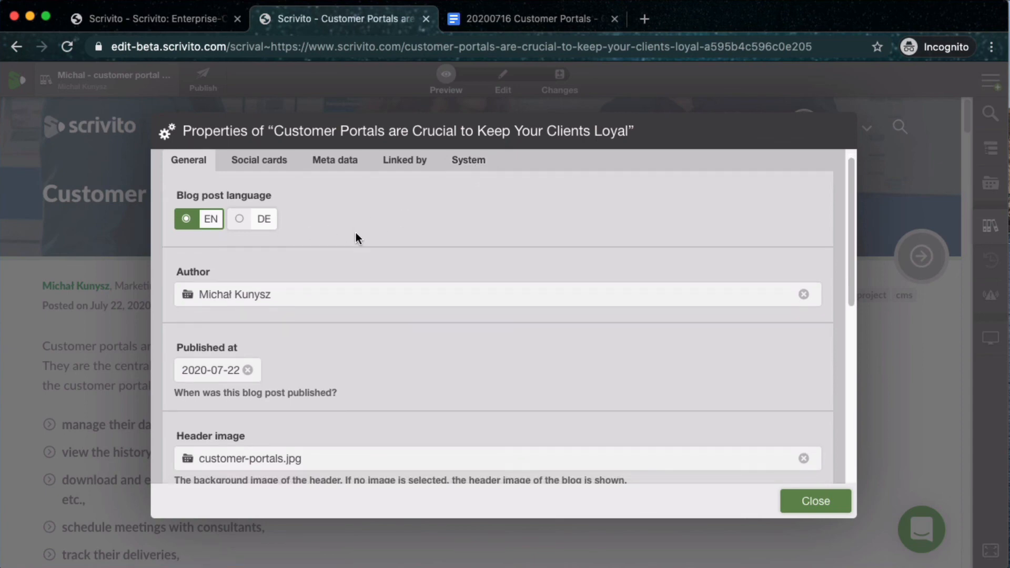
{"action": "scroll", "coordinate": [356, 234], "scroll_direction": "down", "scroll_amount": 5}
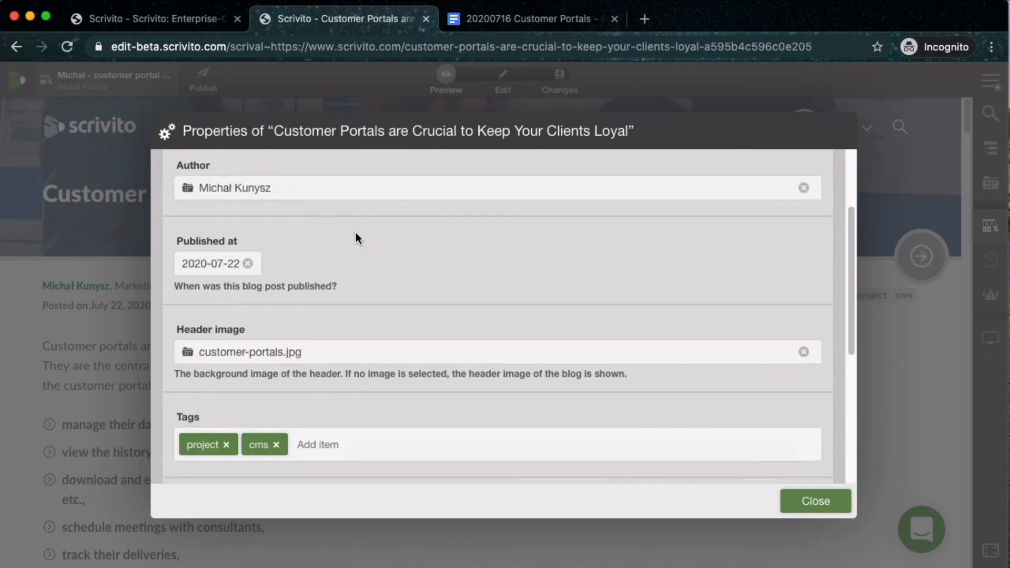
{"action": "scroll", "coordinate": [315, 210], "scroll_direction": "up", "scroll_amount": 6}
{"action": "left_click", "coordinate": [263, 178]}
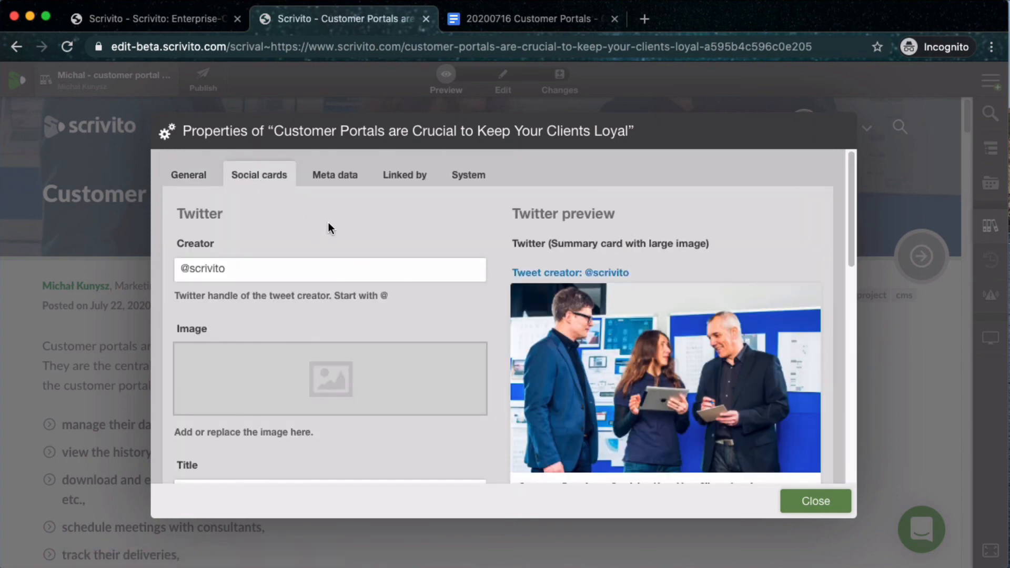
{"action": "scroll", "coordinate": [355, 213], "scroll_direction": "down", "scroll_amount": 1}
{"action": "scroll", "coordinate": [355, 213], "scroll_direction": "down", "scroll_amount": 10}
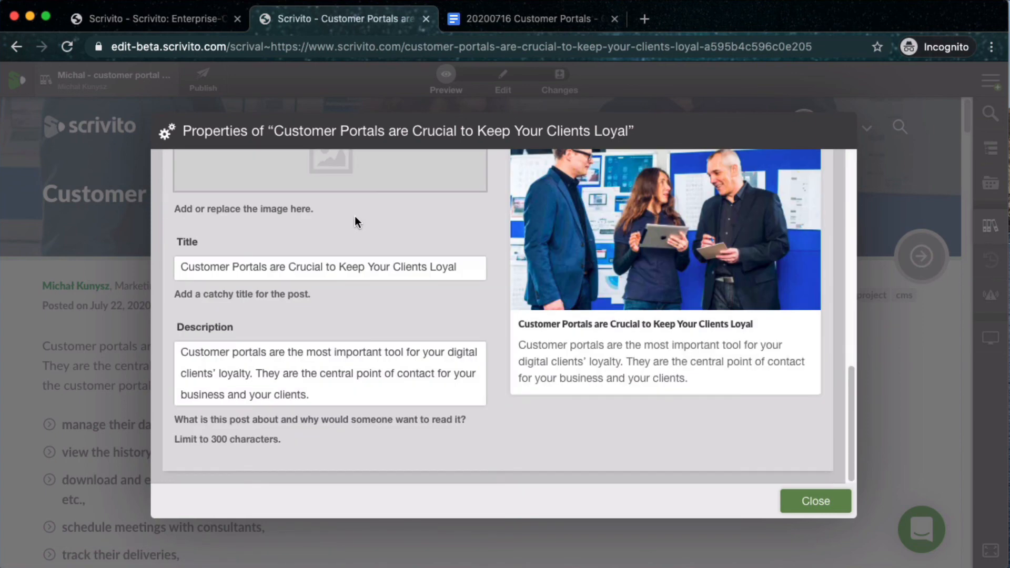
{"action": "scroll", "coordinate": [355, 220], "scroll_direction": "up", "scroll_amount": 10}
{"action": "left_click", "coordinate": [340, 191]}
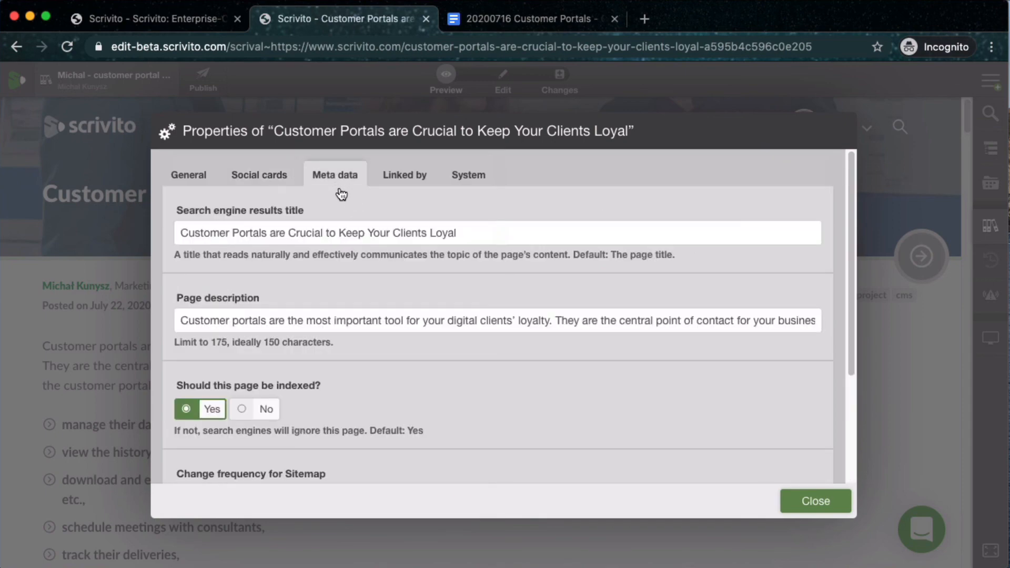
{"action": "scroll", "coordinate": [346, 203], "scroll_direction": "down", "scroll_amount": 4}
{"action": "scroll", "coordinate": [346, 202], "scroll_direction": "up", "scroll_amount": 4}
{"action": "key", "text": "Escape"}
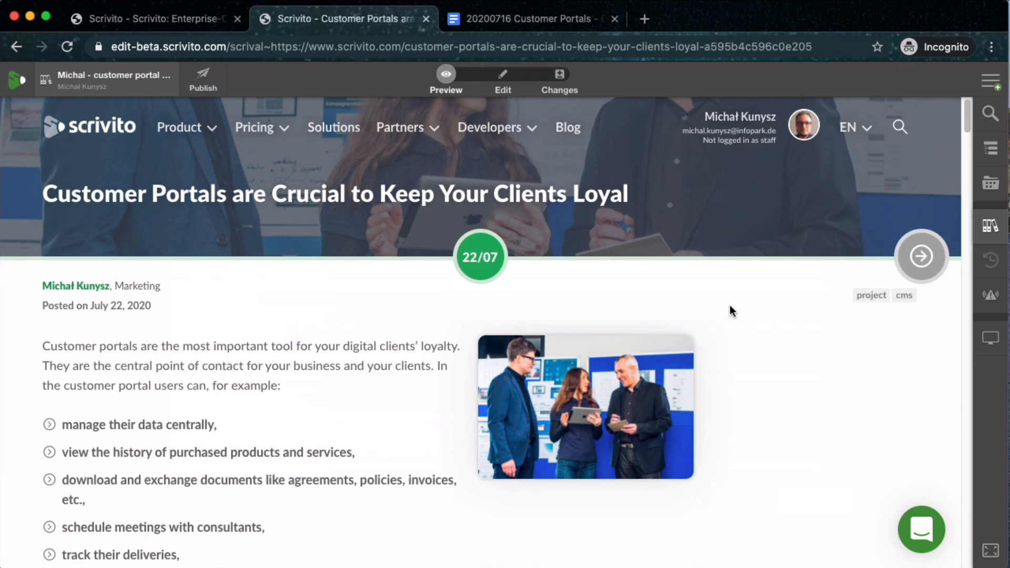
Step: Review the changed objects in the customer portal blog post working copy and publish it
{"action": "left_click", "coordinate": [207, 83]}
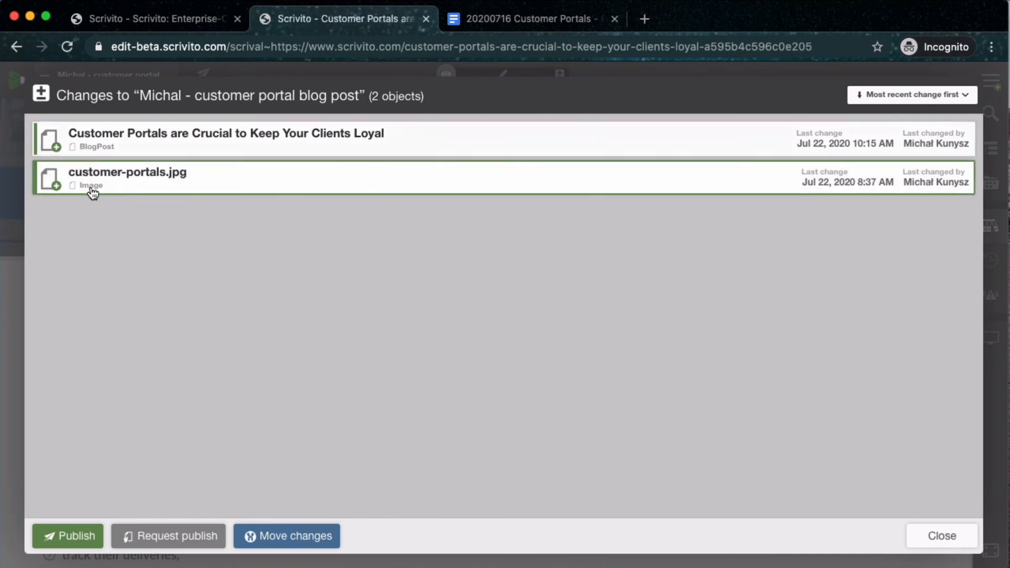
{"action": "left_click", "coordinate": [68, 536]}
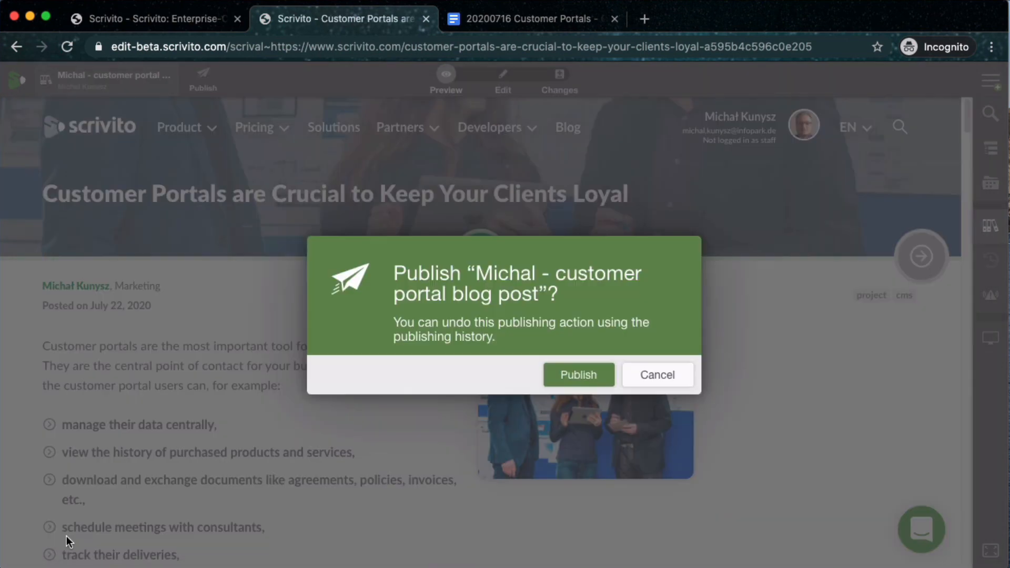
{"action": "left_click", "coordinate": [579, 376]}
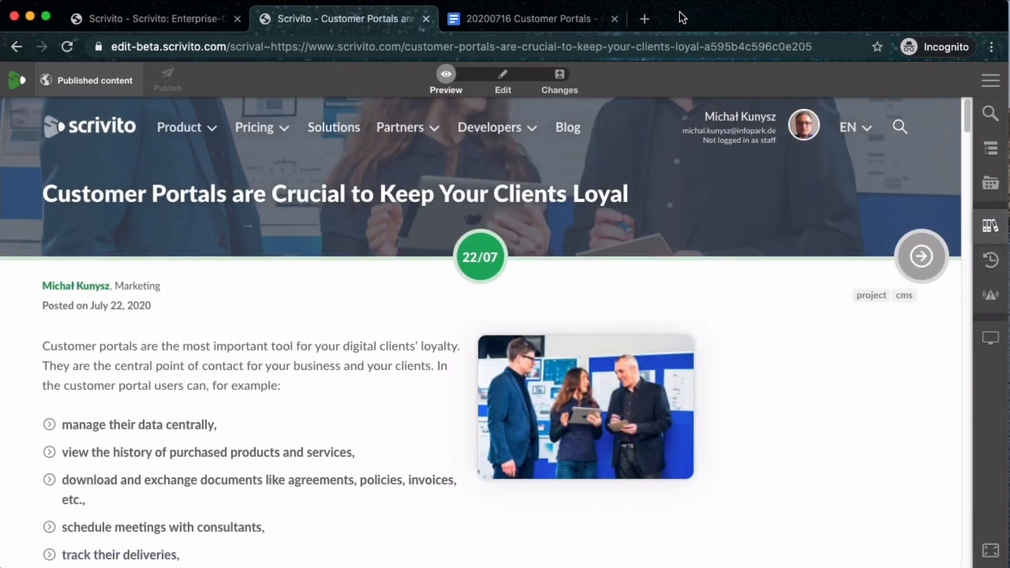
Step: Open scrivito.com in a new browser tab and check the published customer portals post through the live blog
{"action": "left_click", "coordinate": [654, 21]}
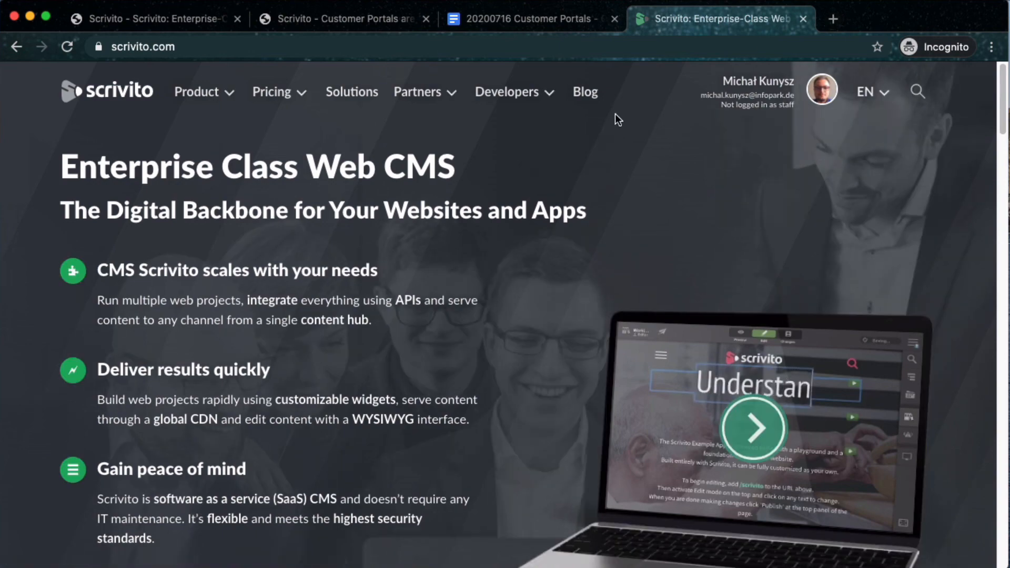
{"action": "left_click", "coordinate": [583, 95]}
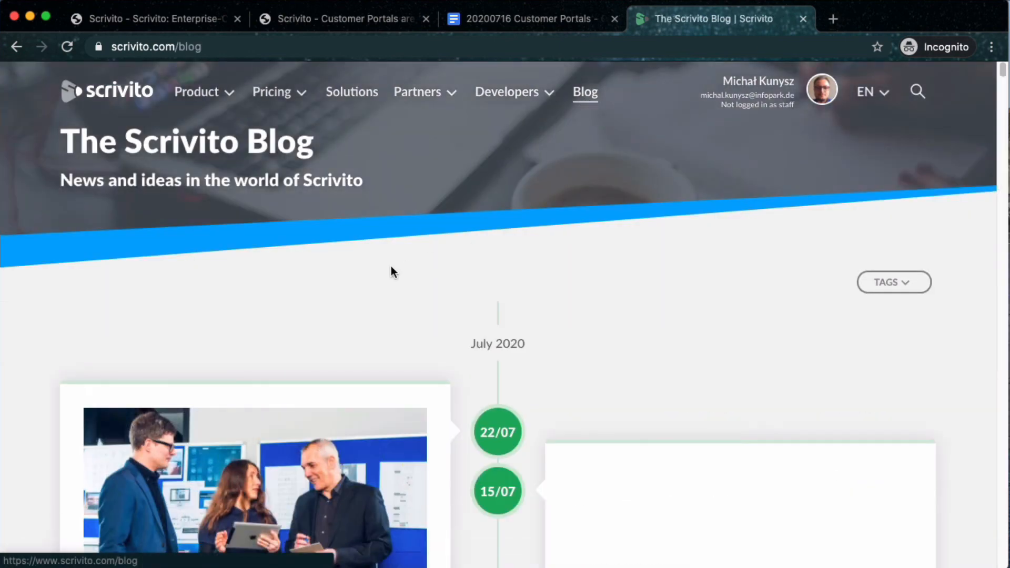
{"action": "scroll", "coordinate": [390, 268], "scroll_direction": "down", "scroll_amount": 6}
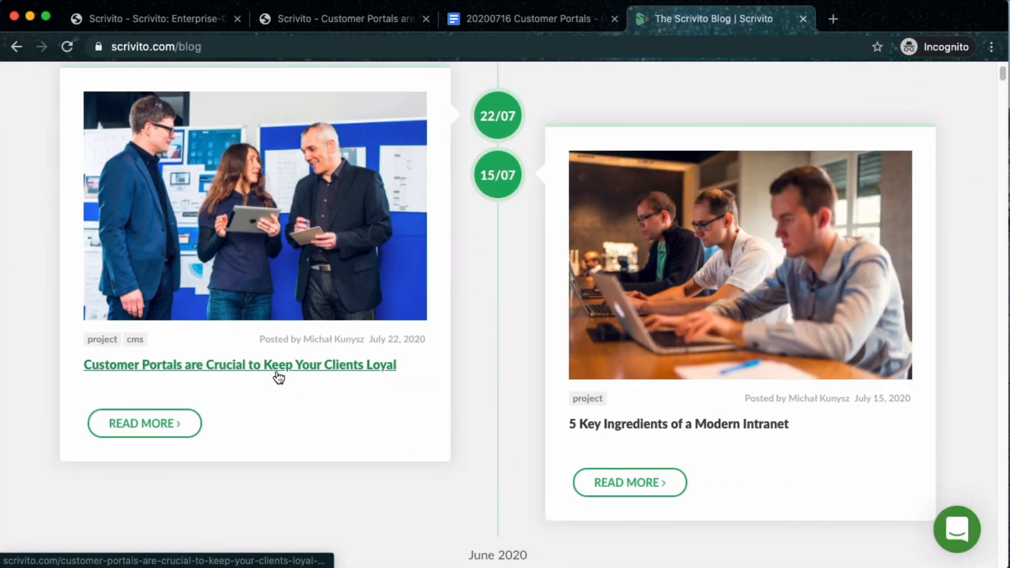
{"action": "left_click", "coordinate": [275, 368]}
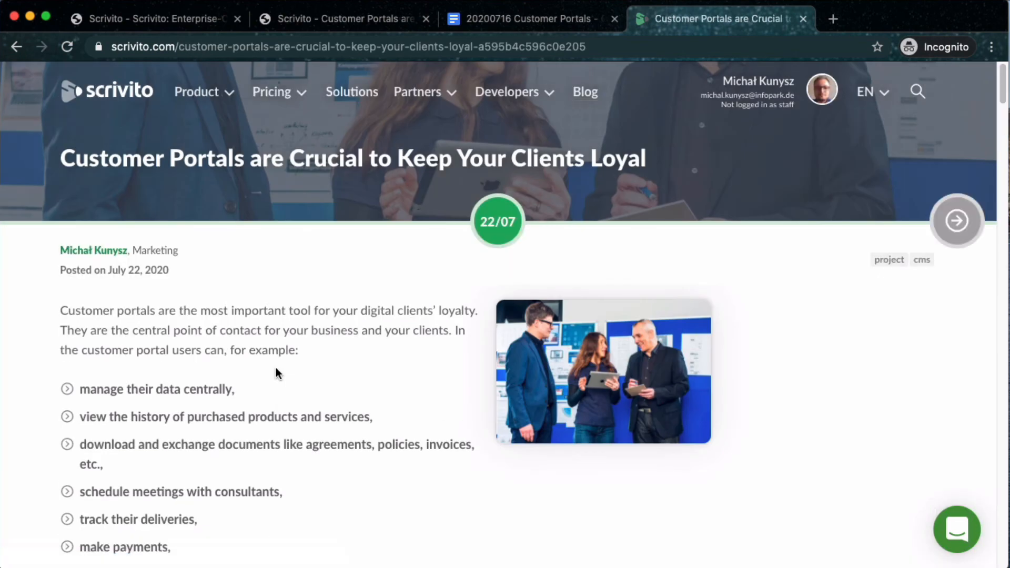
{"action": "scroll", "coordinate": [276, 367], "scroll_direction": "down", "scroll_amount": 5}
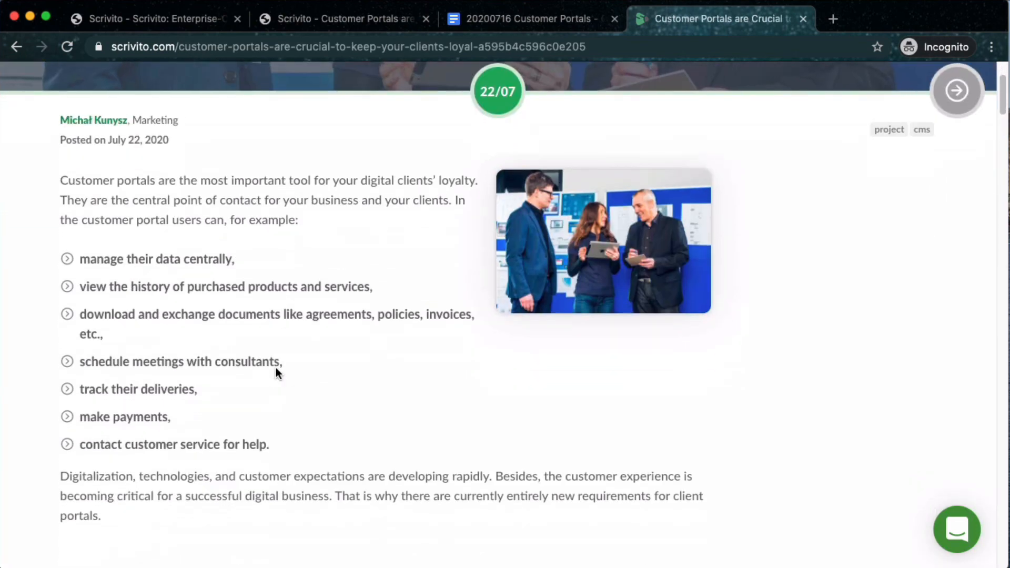
{"action": "scroll", "coordinate": [276, 367], "scroll_direction": "down", "scroll_amount": 15}
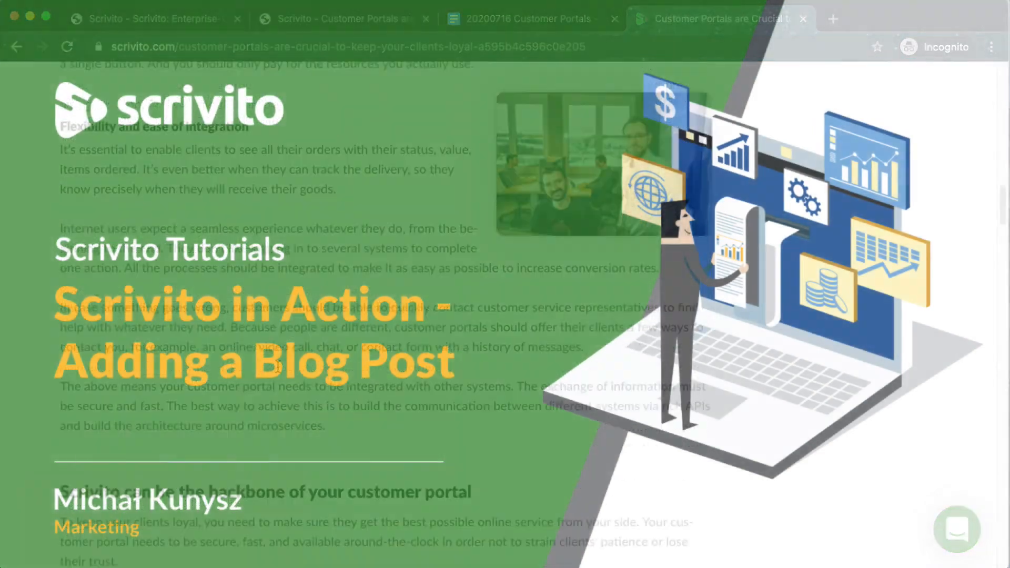